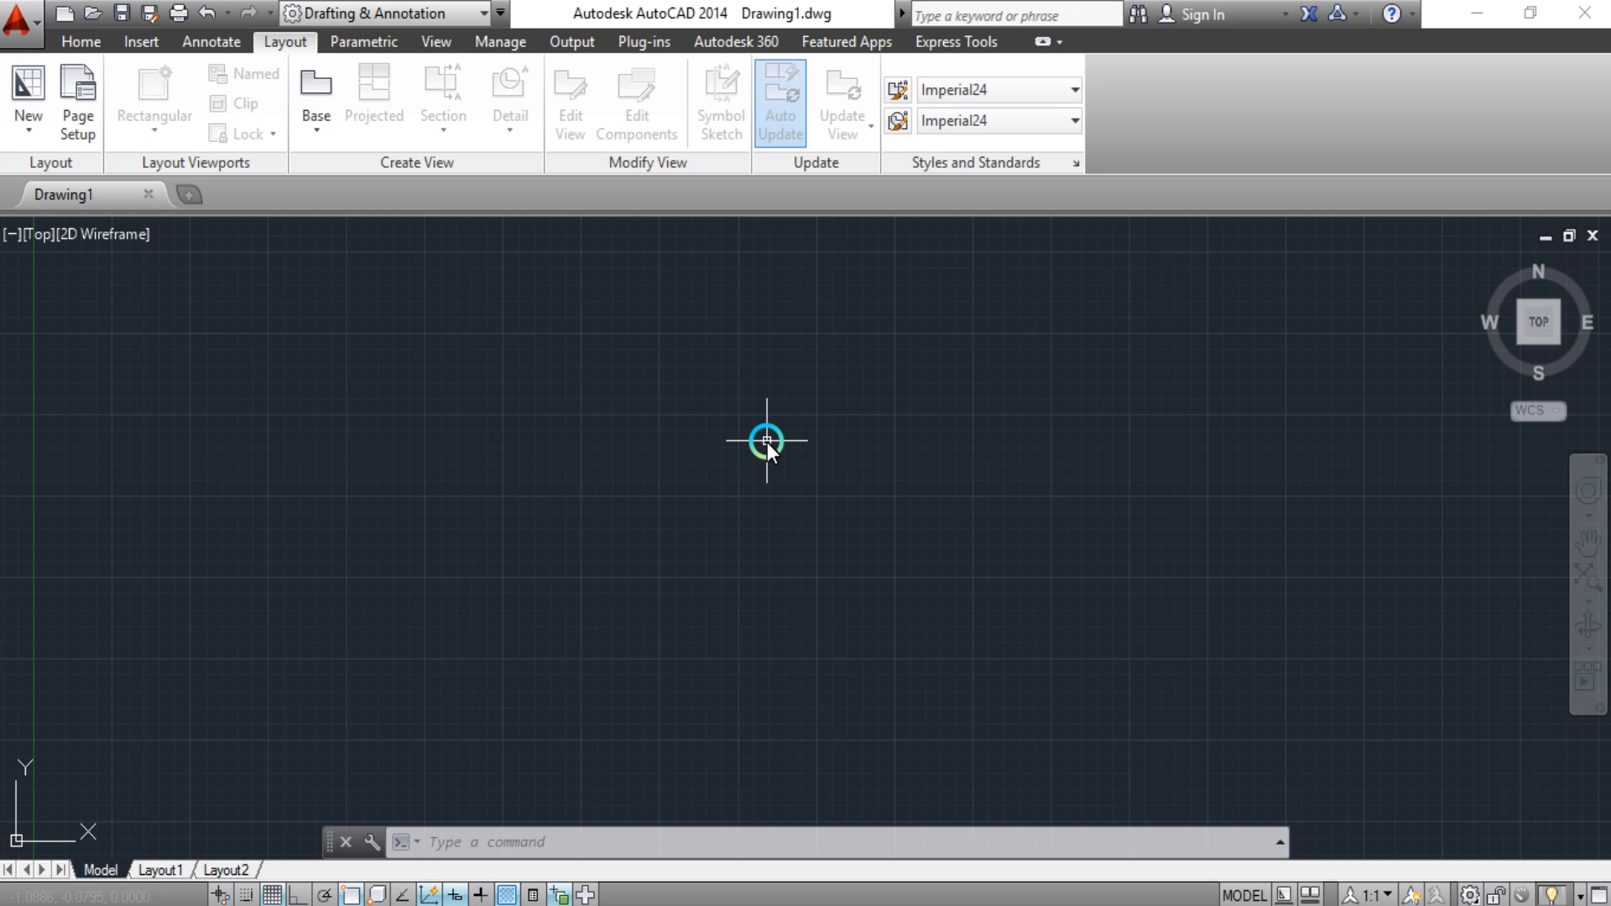
Toggle the drawing grid's display off and back on.
{"action": "left_click", "coordinate": [767, 441]}
{"action": "left_click", "coordinate": [742, 430]}
{"action": "key", "text": "F7"}
{"action": "key", "text": "F7"}
{"action": "key", "text": "F7"}
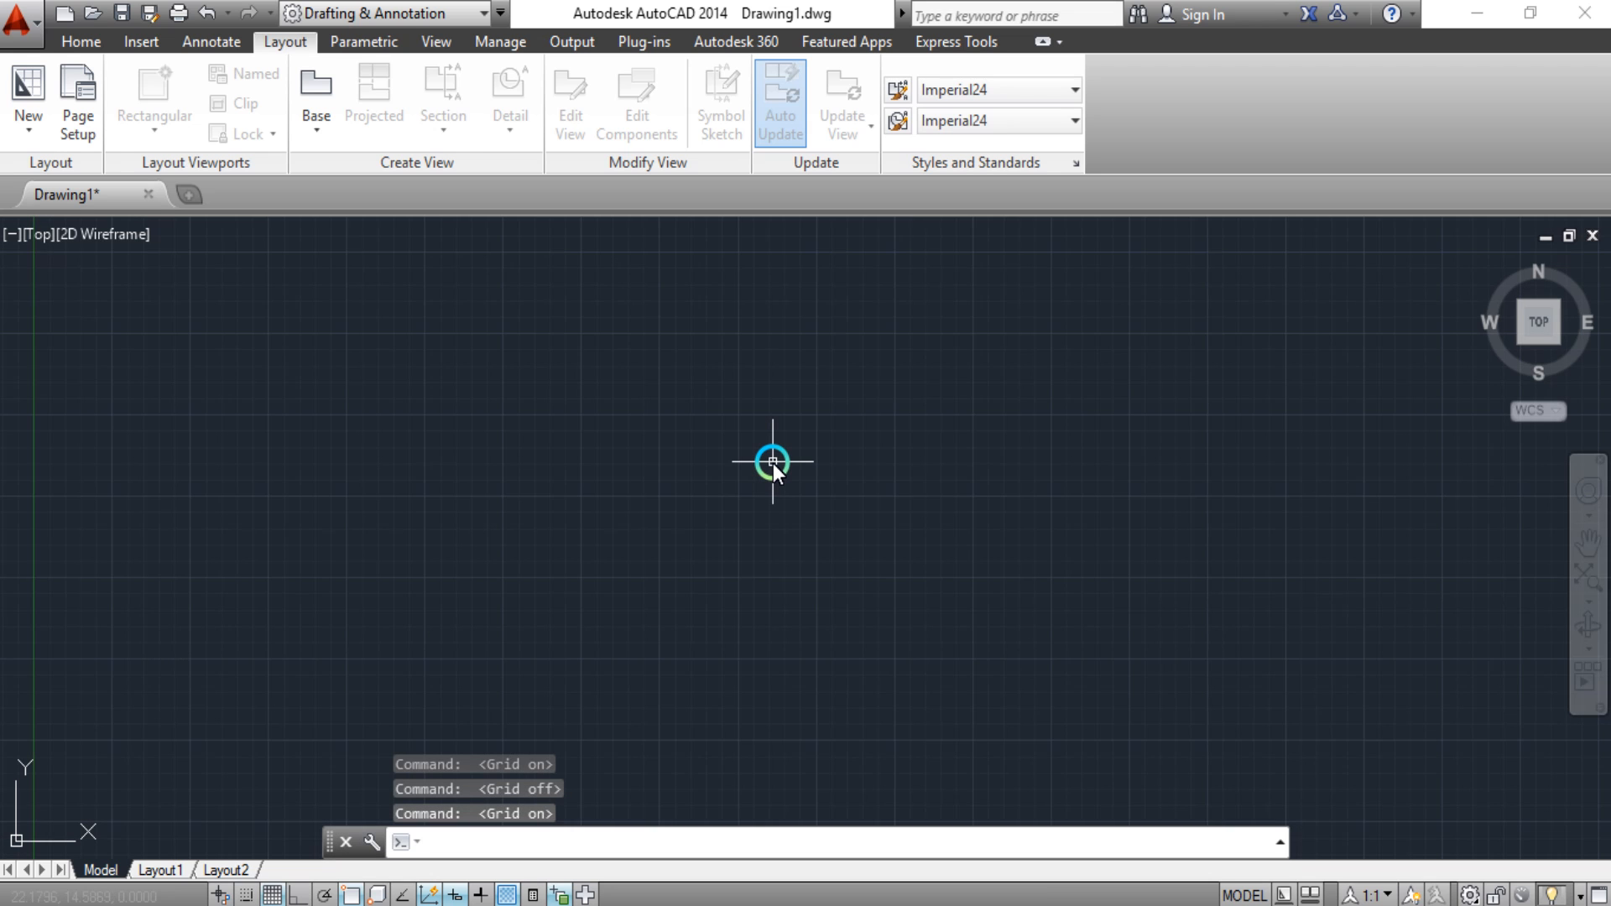
{"action": "key", "text": "F7"}
{"action": "key", "text": "F7"}
{"action": "key", "text": "F7"}
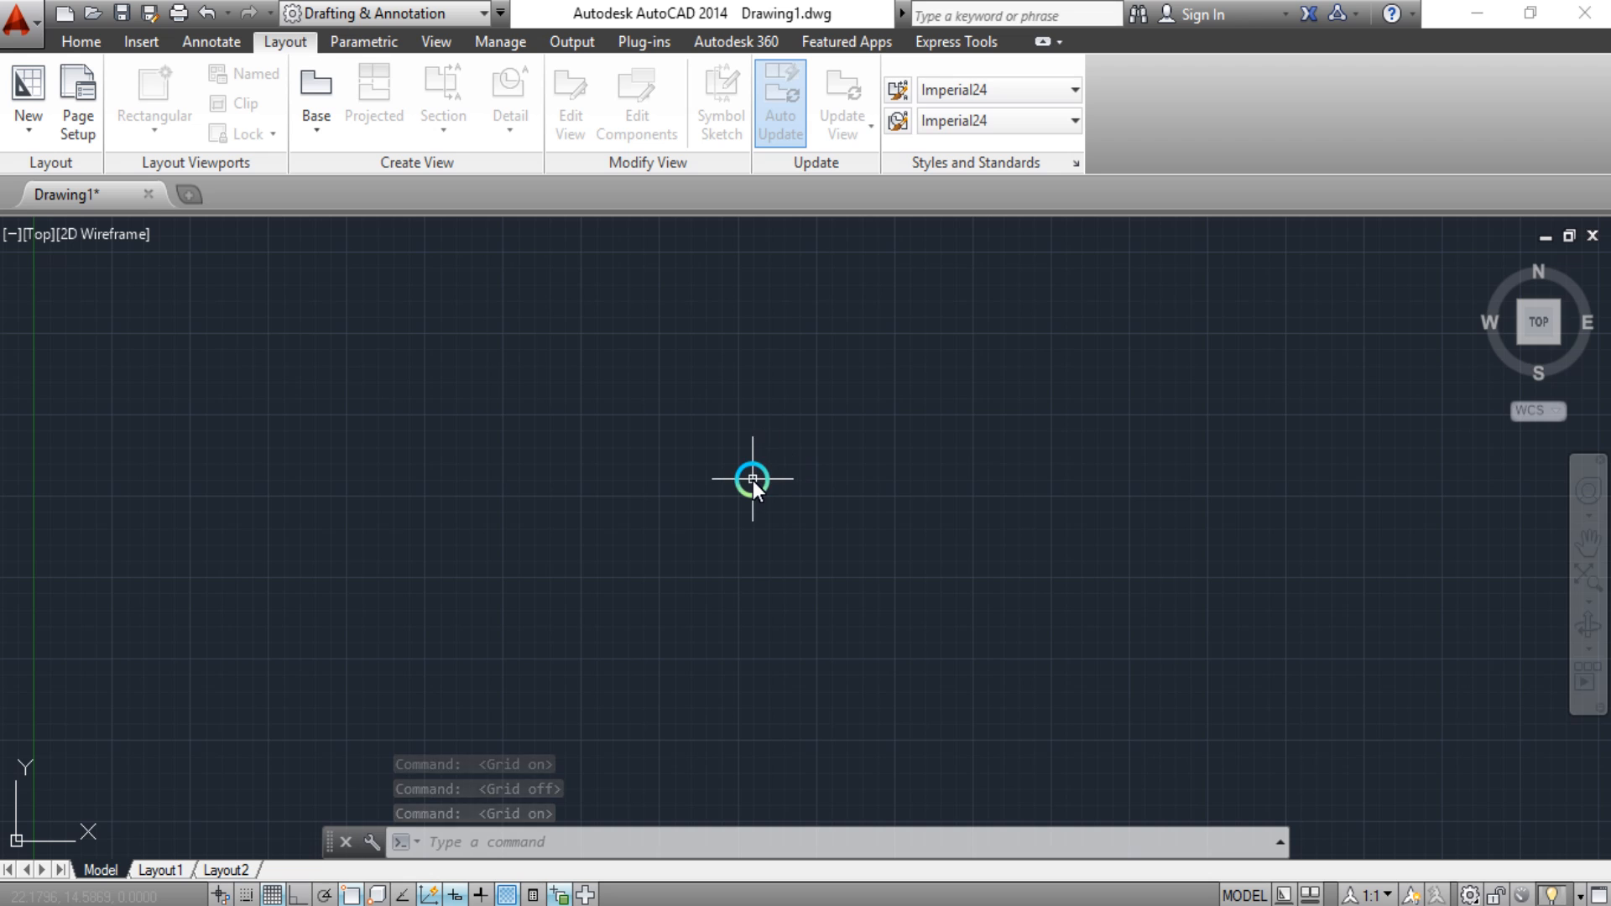
Draw a rough freehand chain of five connected line segments in the middle of the drawing area.
{"action": "type", "text": "l"}
{"action": "key", "text": "Return"}
{"action": "left_click", "coordinate": [522, 512]}
{"action": "left_click", "coordinate": [795, 496]}
{"action": "left_click", "coordinate": [753, 325]}
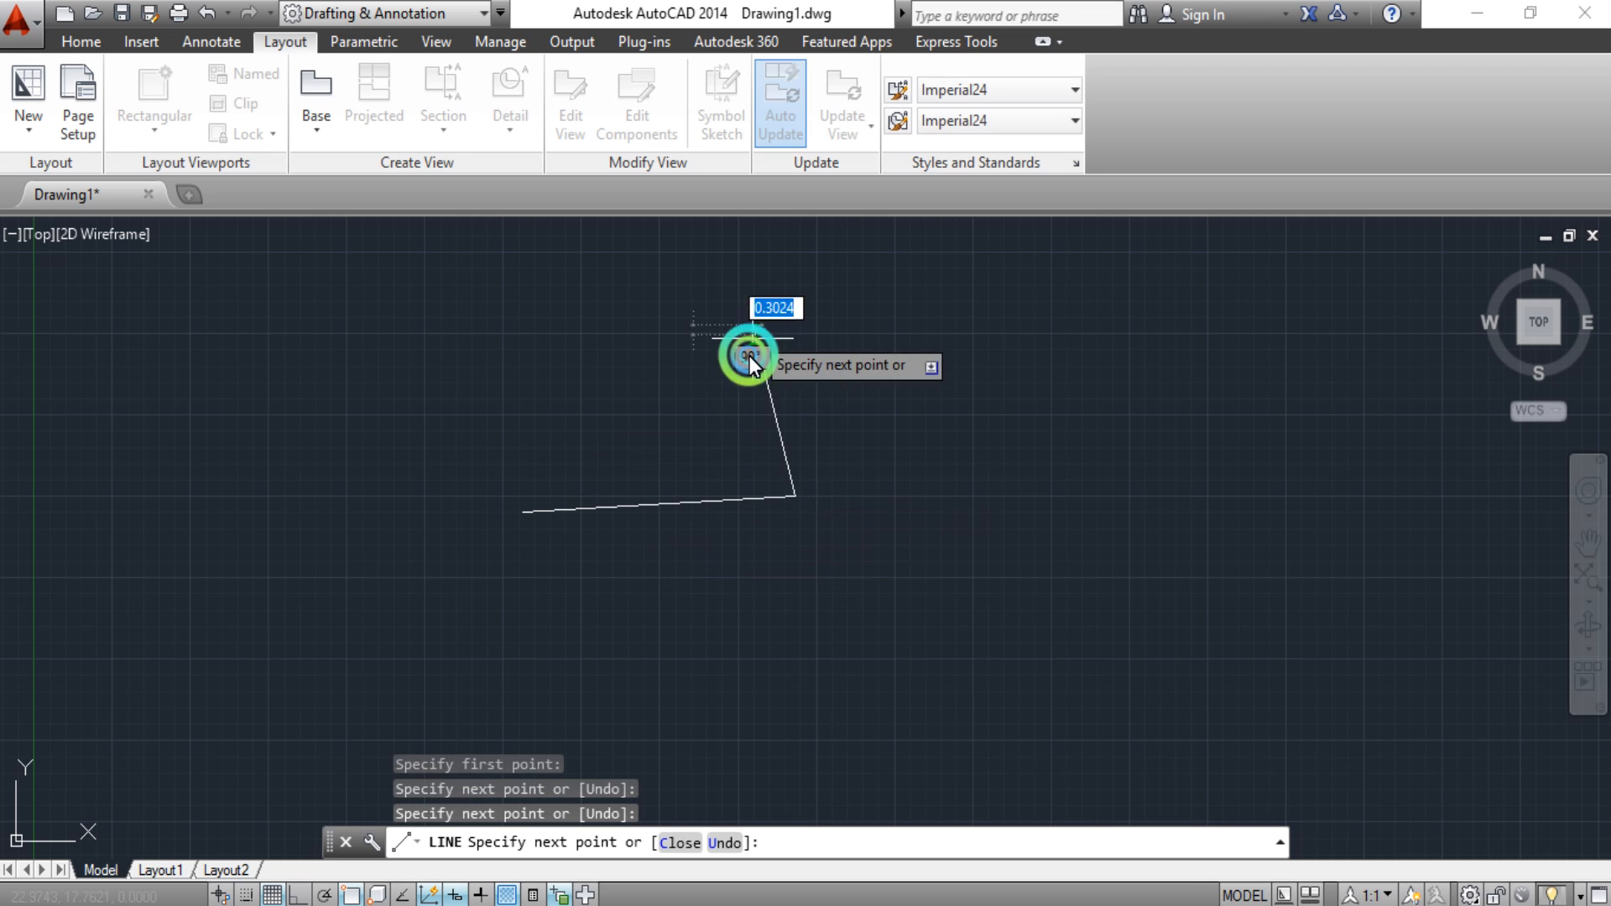
{"action": "left_click", "coordinate": [508, 391]}
{"action": "left_click", "coordinate": [742, 512]}
{"action": "key", "text": "Return"}
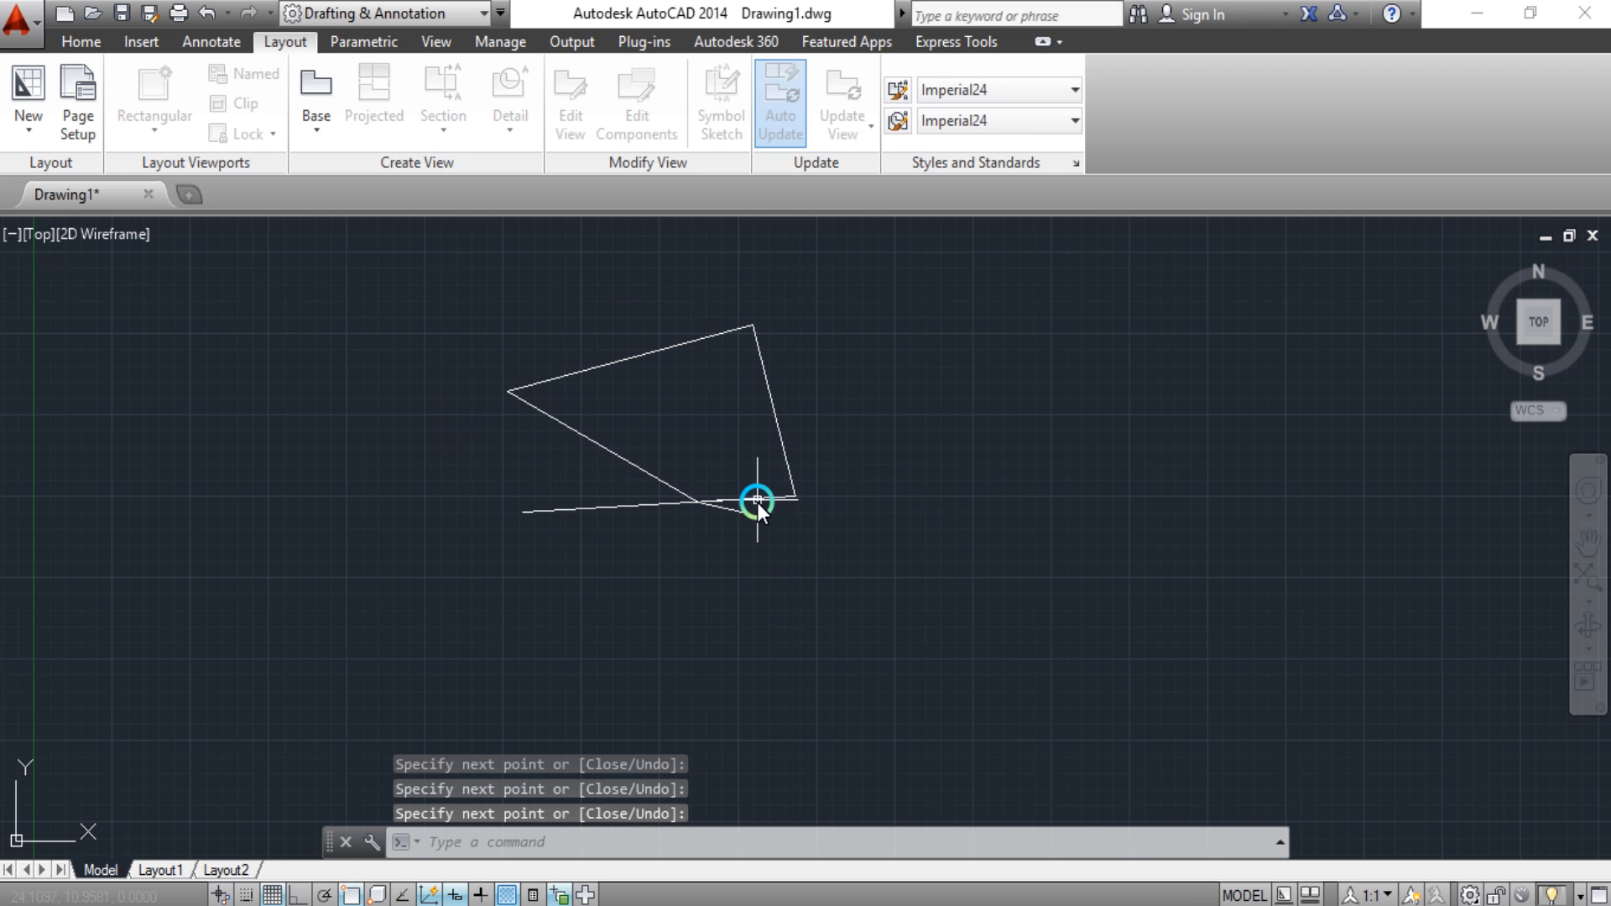
Turn off the drawing grid and erase all the freehand line segments.
{"action": "left_click", "coordinate": [862, 574]}
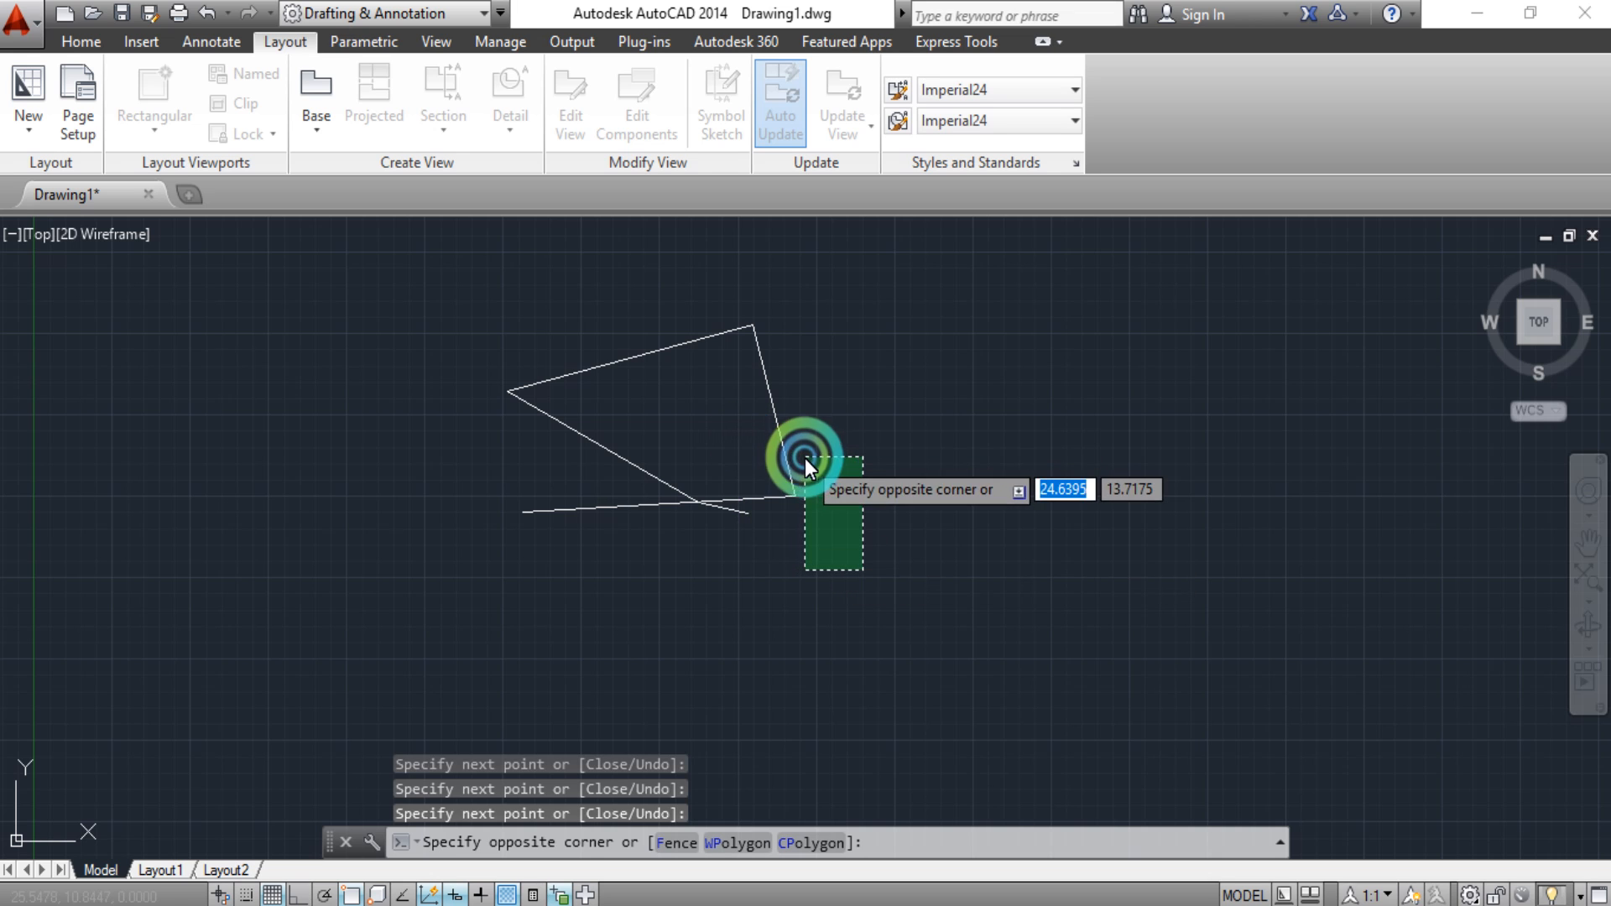
{"action": "left_click", "coordinate": [804, 458]}
{"action": "key", "text": "F7"}
{"action": "left_click", "coordinate": [873, 559]}
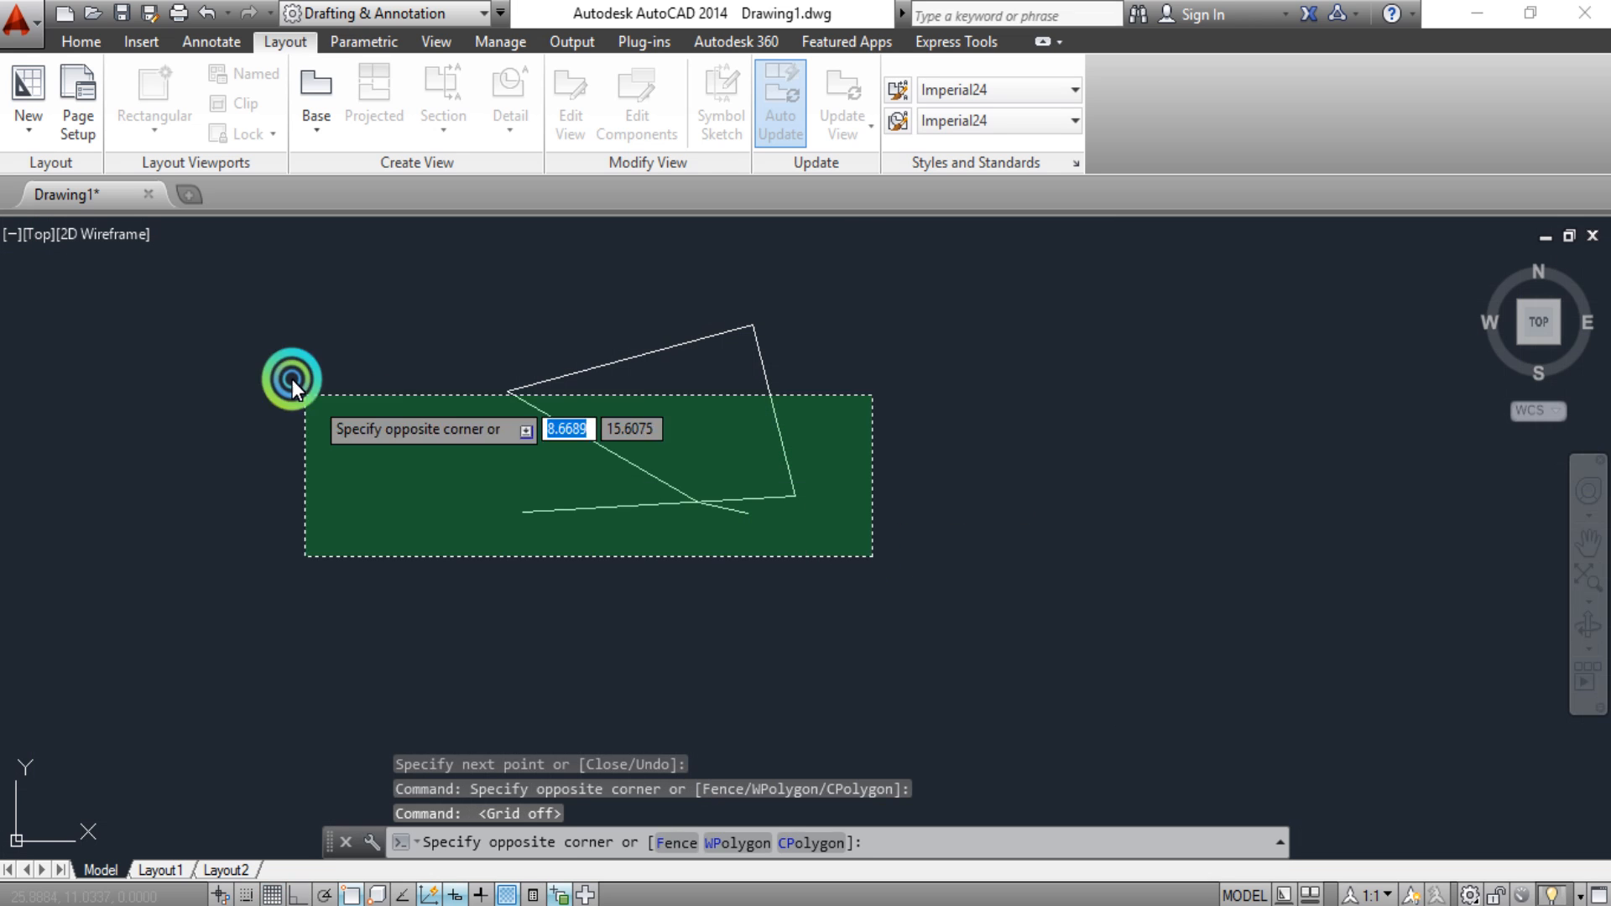
{"action": "left_click", "coordinate": [323, 311]}
{"action": "key", "text": "Delete"}
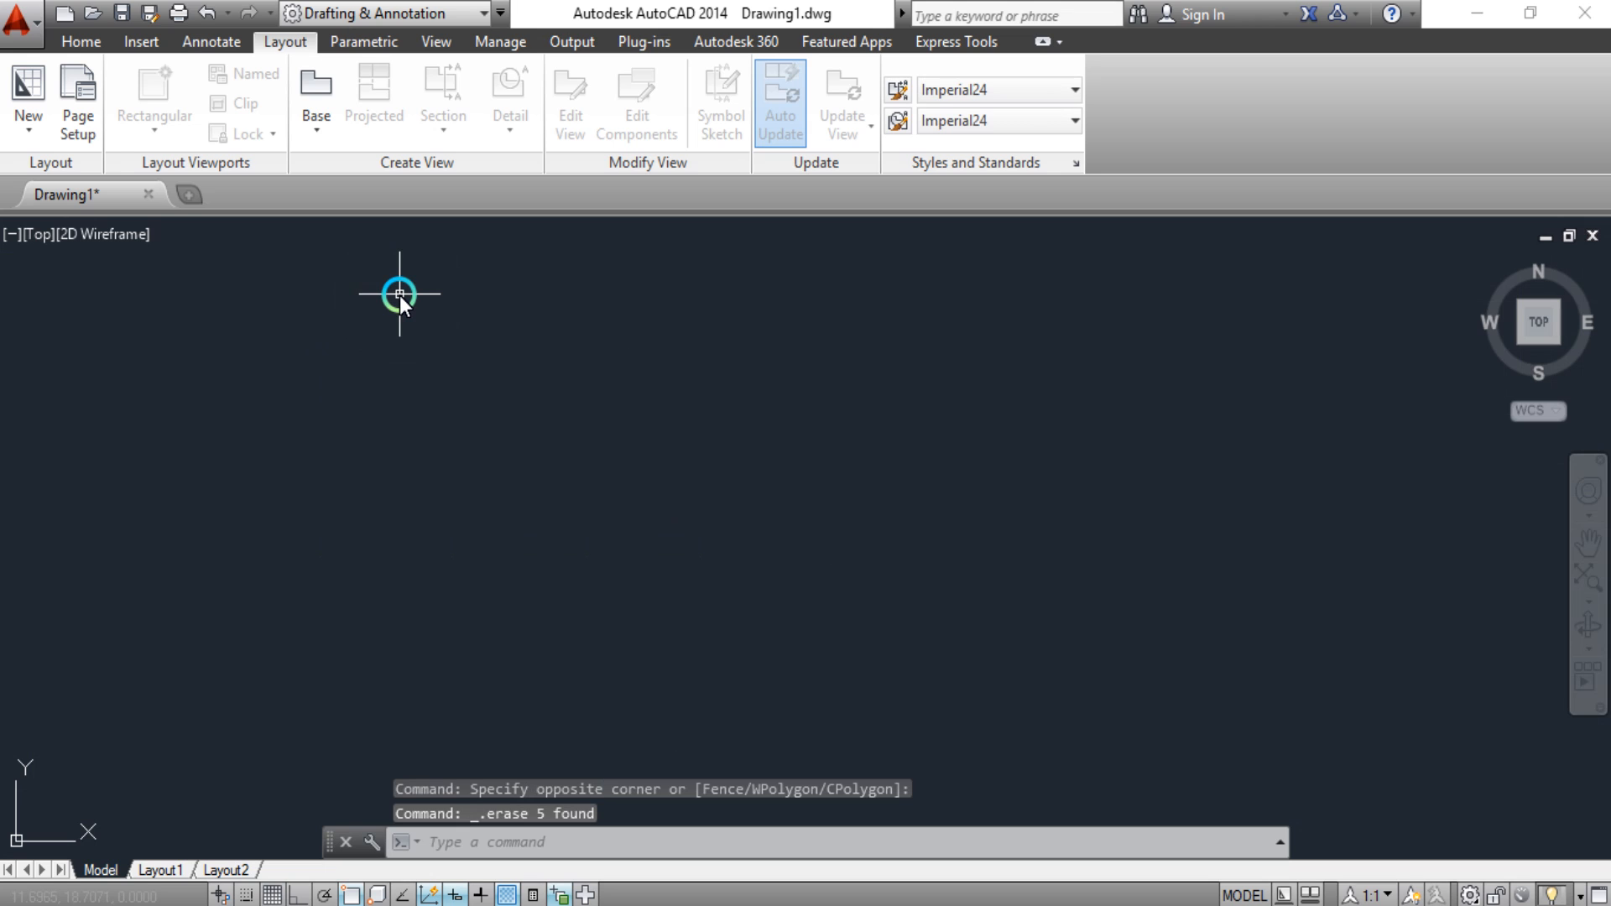
Open the Drawing Units settings and set the decimal length precision to 0.0.
{"action": "type", "text": "u"}
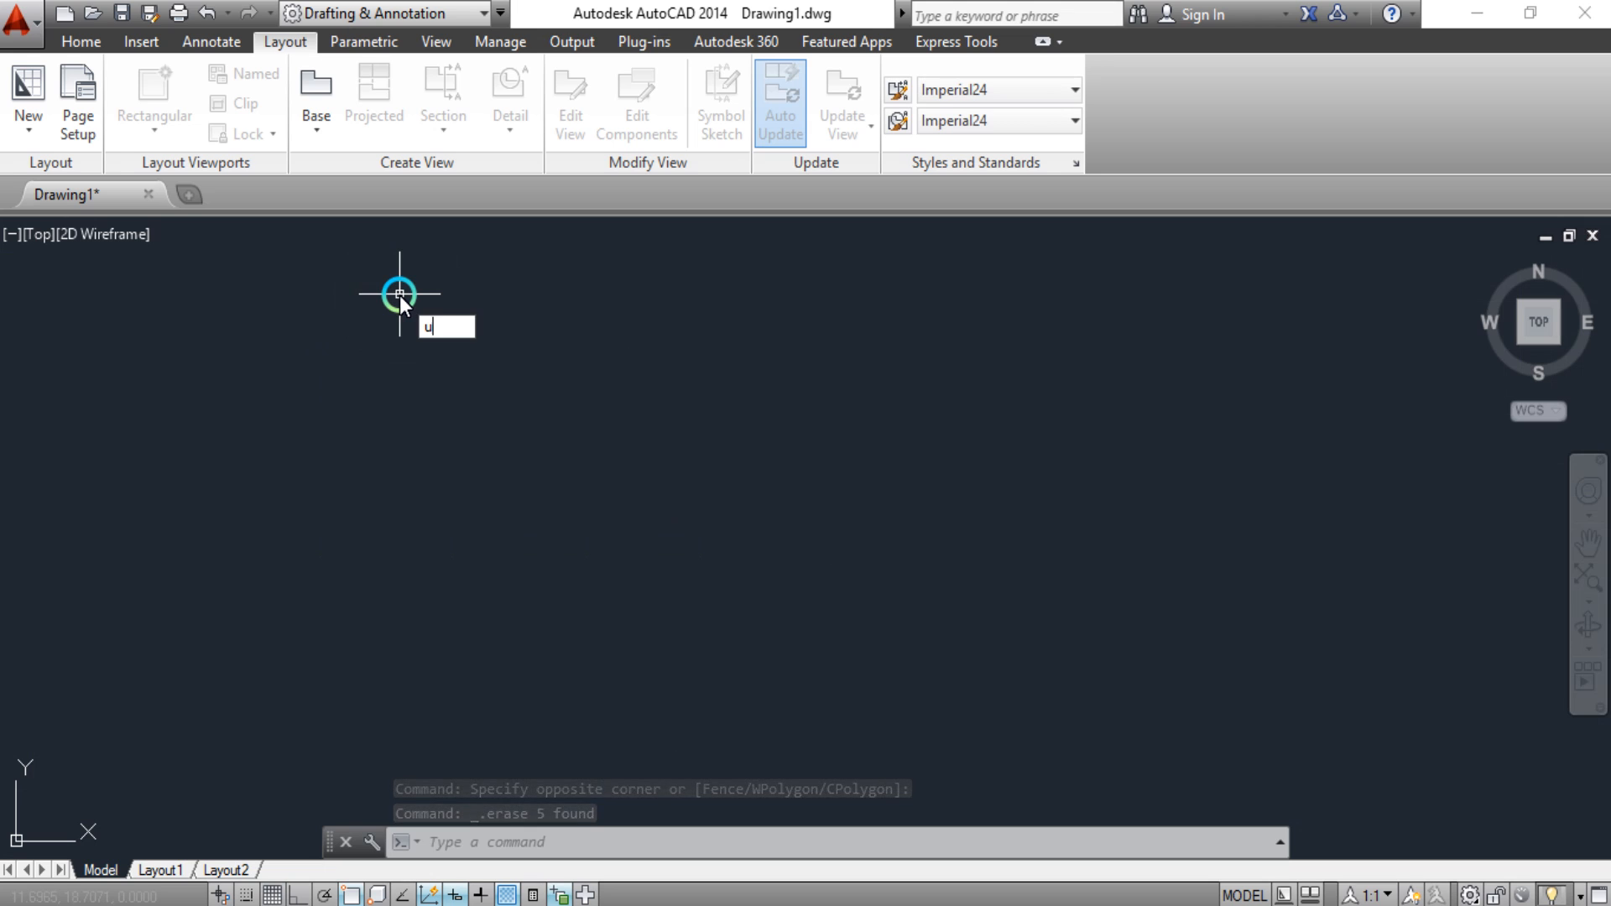
{"action": "type", "text": "n"}
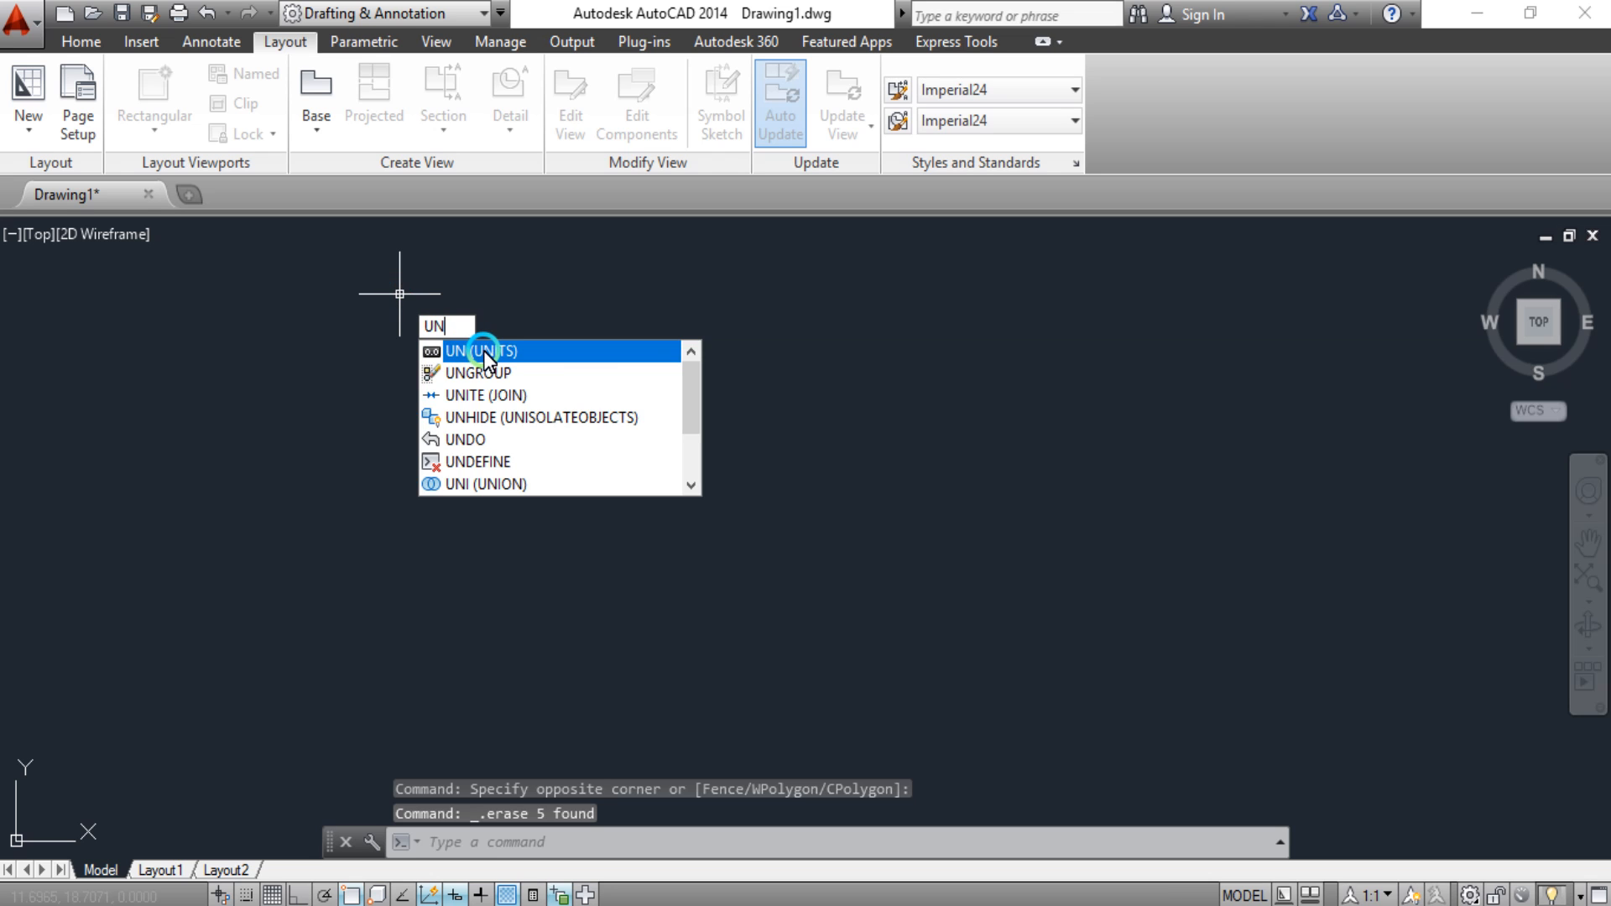
{"action": "left_click", "coordinate": [483, 350]}
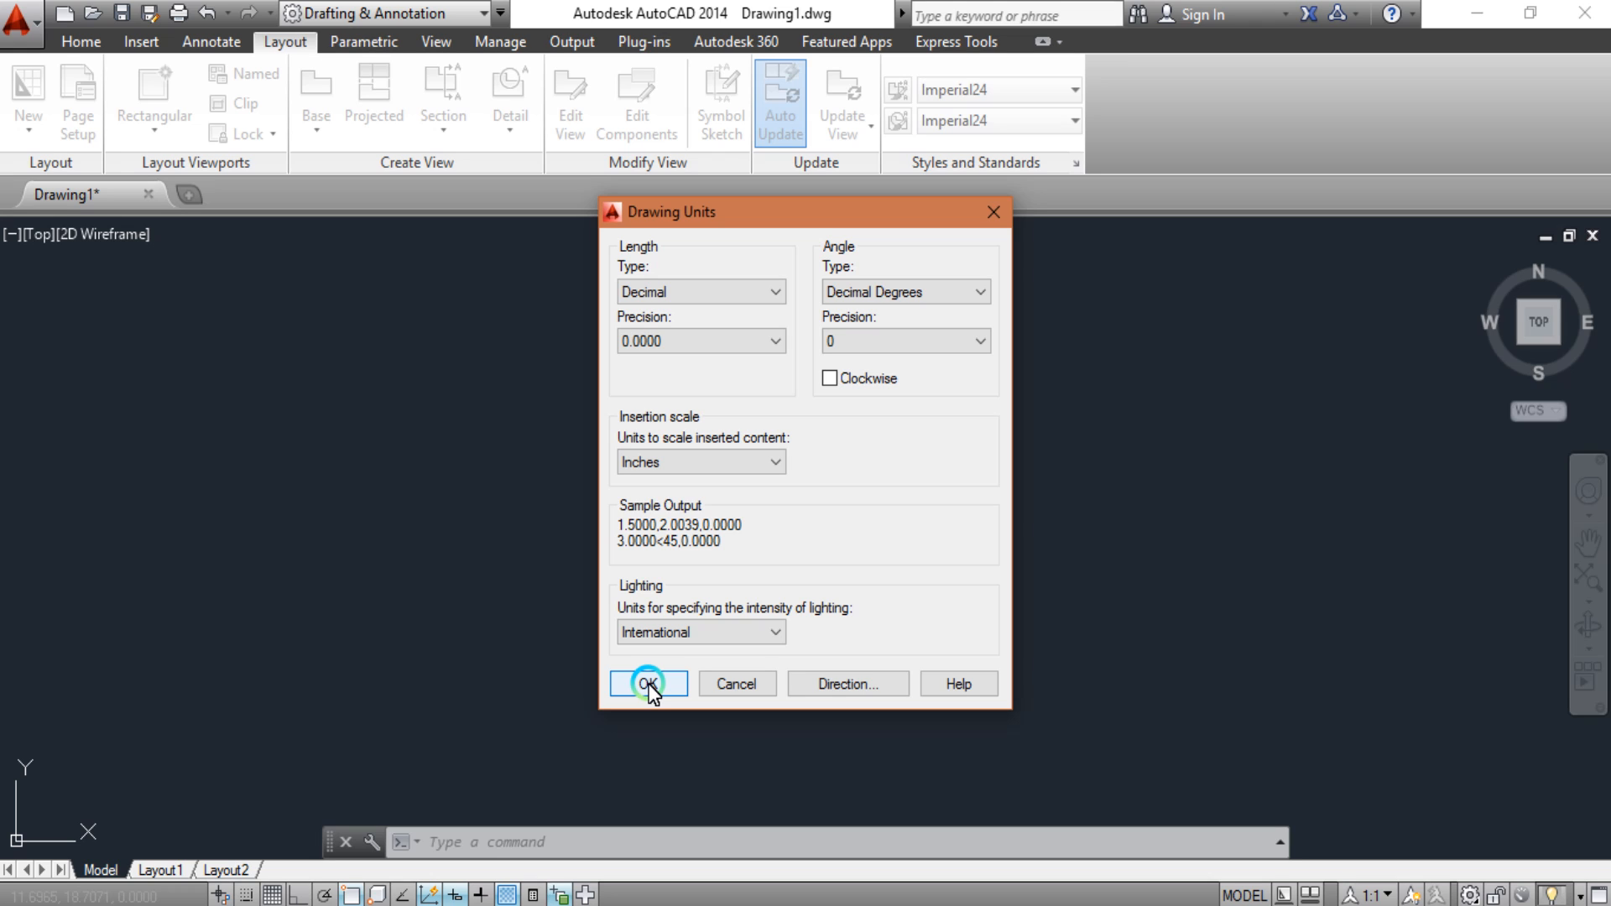
{"action": "left_click", "coordinate": [663, 291]}
{"action": "left_click", "coordinate": [601, 267]}
{"action": "left_click", "coordinate": [652, 340]}
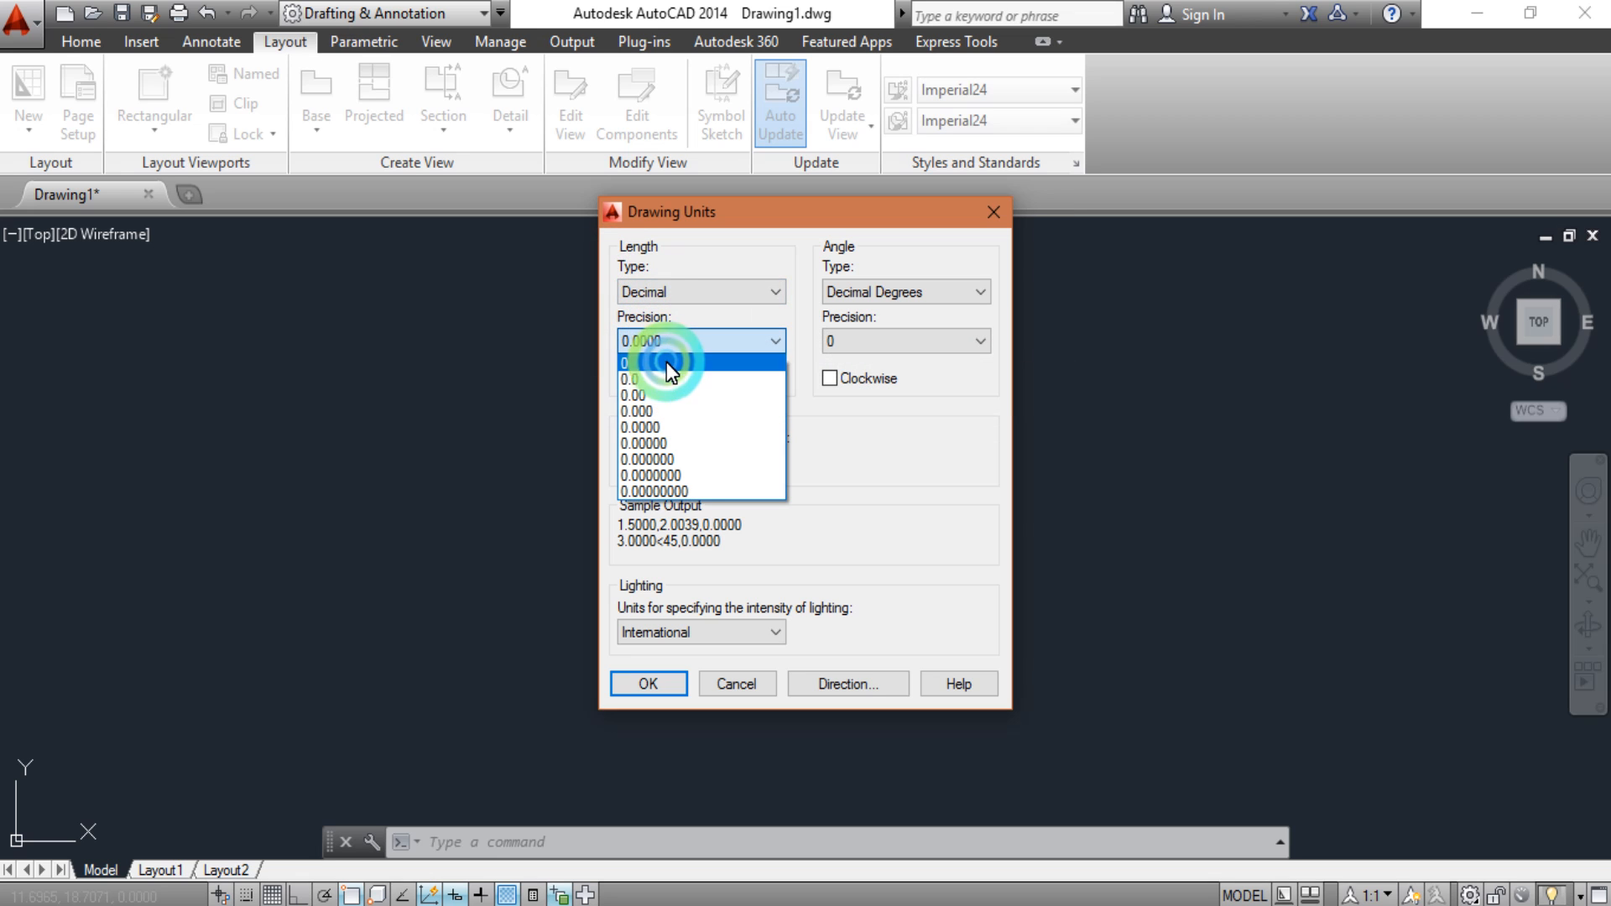
{"action": "left_click", "coordinate": [659, 385]}
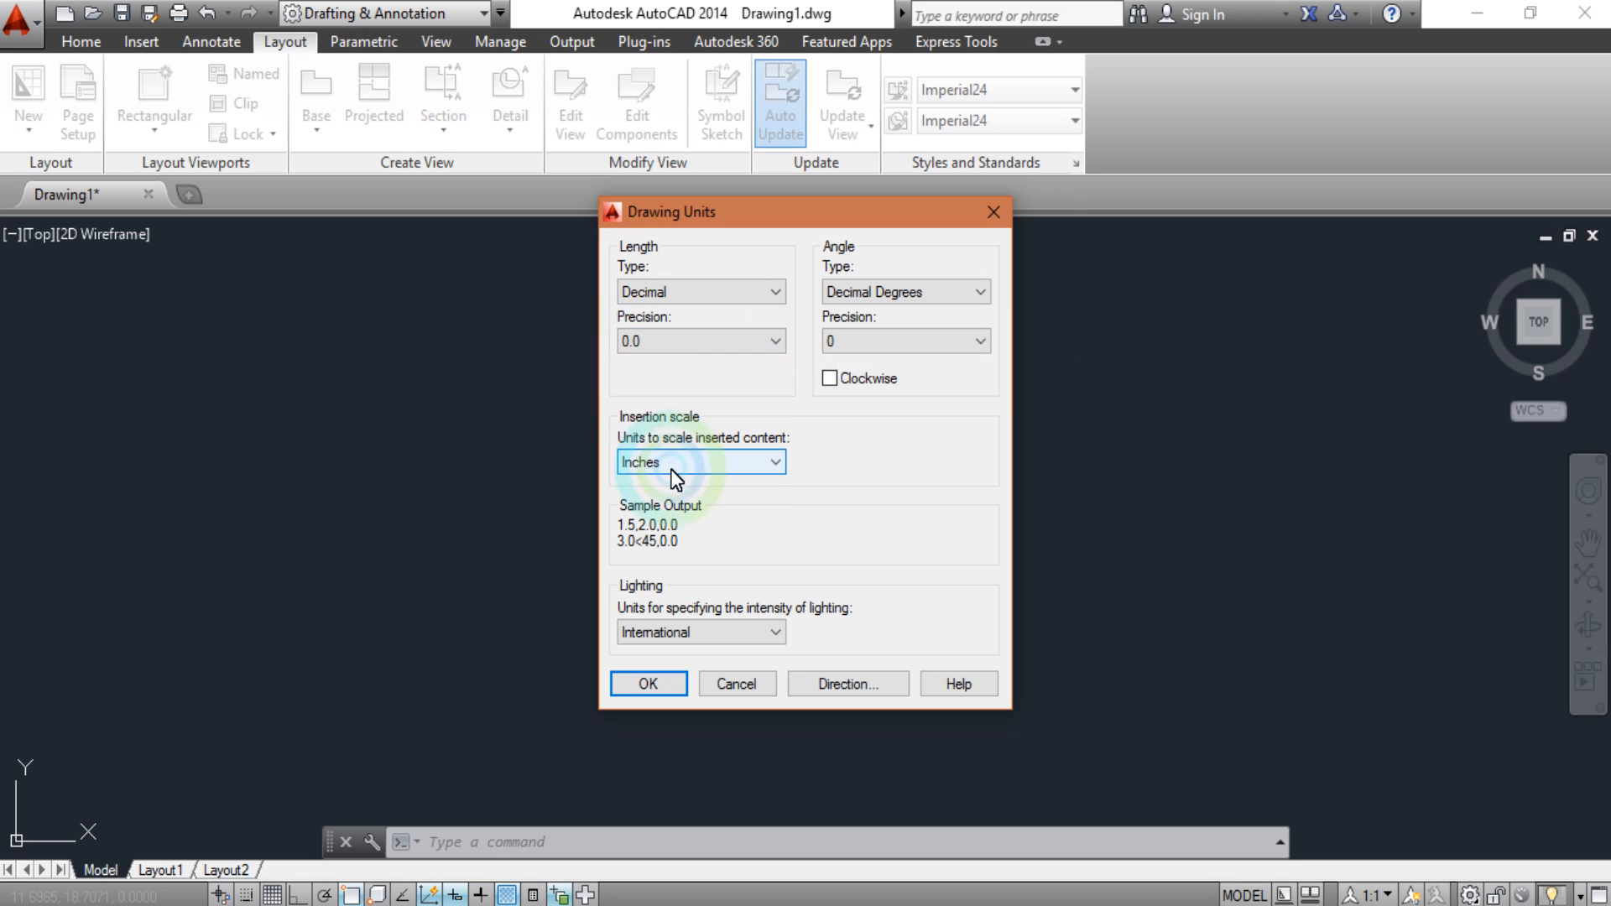
Set the insertion scale units to Millimeters and accept the drawing units.
{"action": "left_click", "coordinate": [744, 453]}
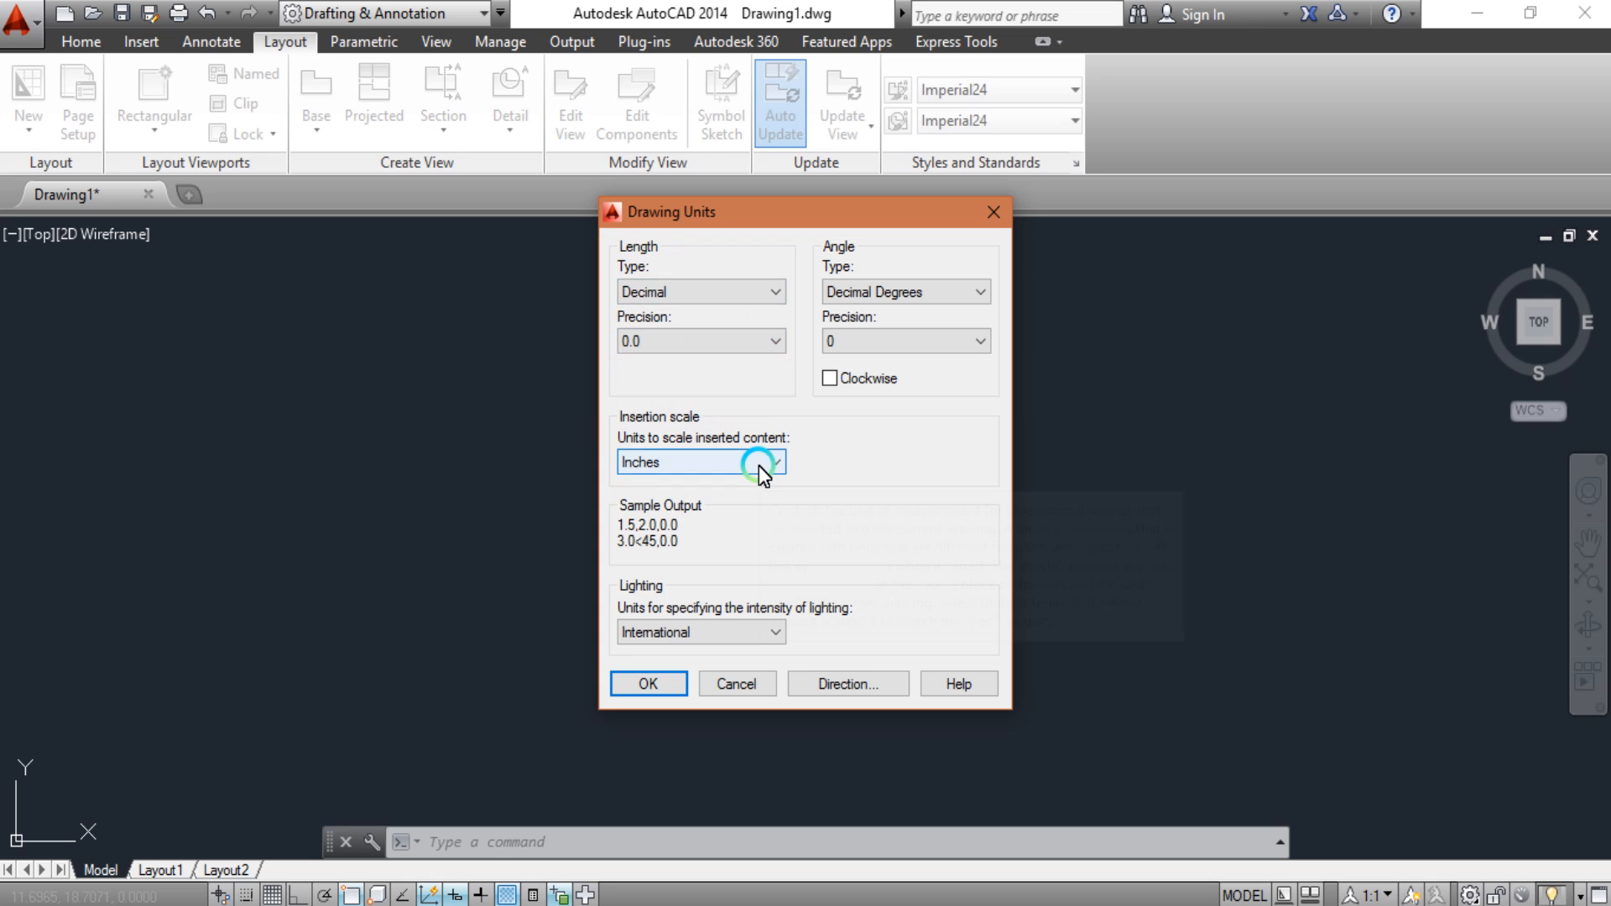
{"action": "left_click", "coordinate": [725, 468]}
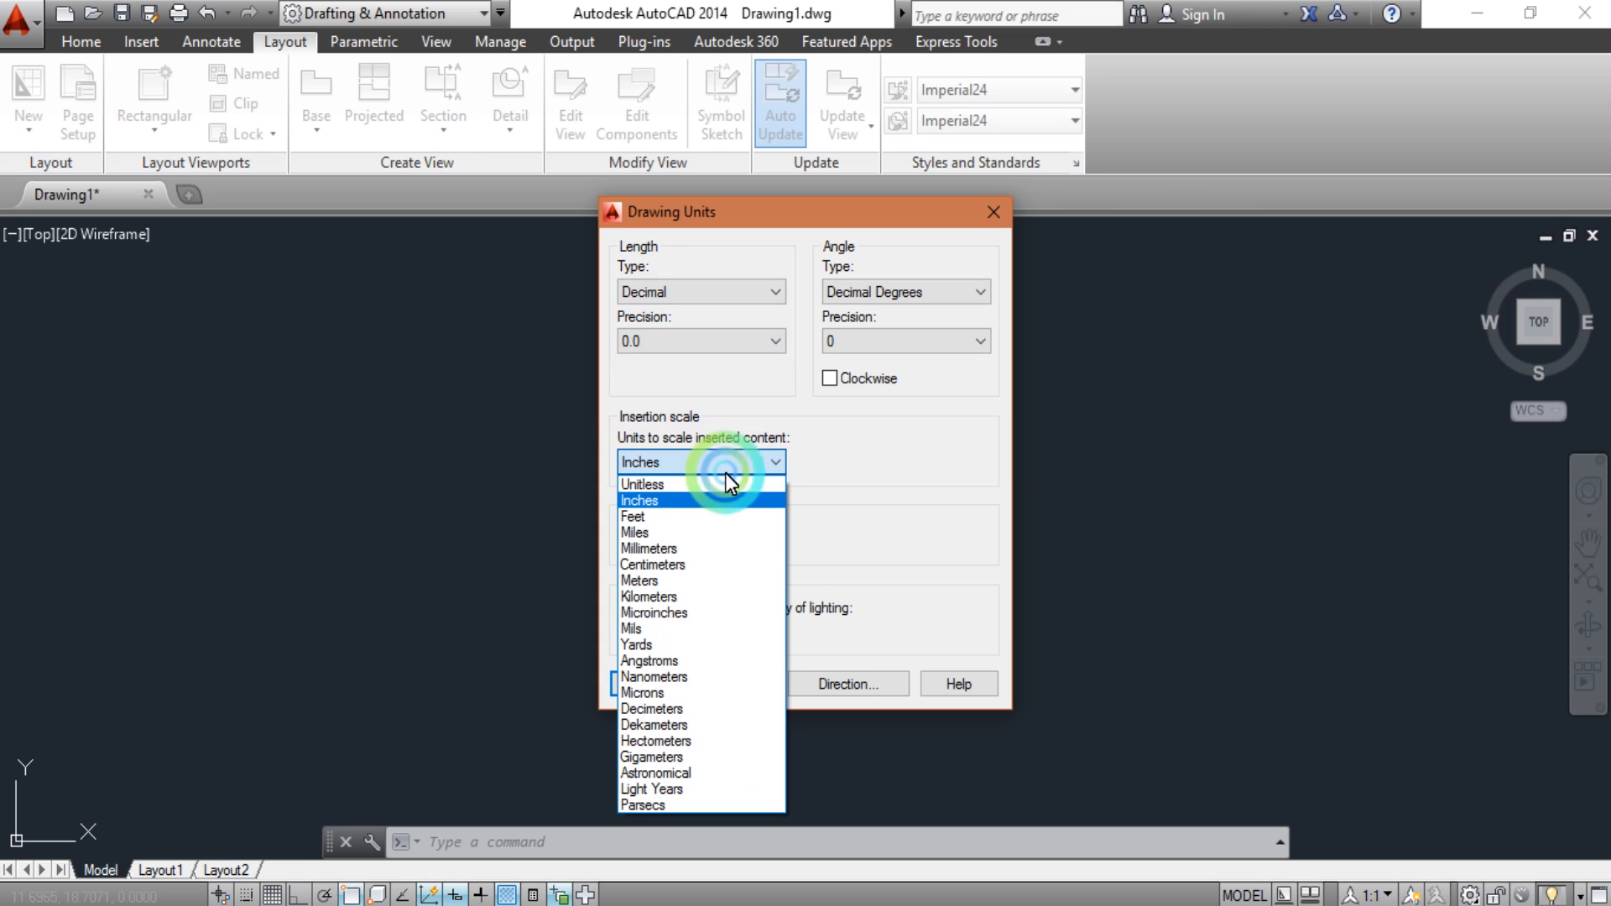
{"action": "left_click", "coordinate": [649, 548]}
{"action": "left_click", "coordinate": [824, 223]}
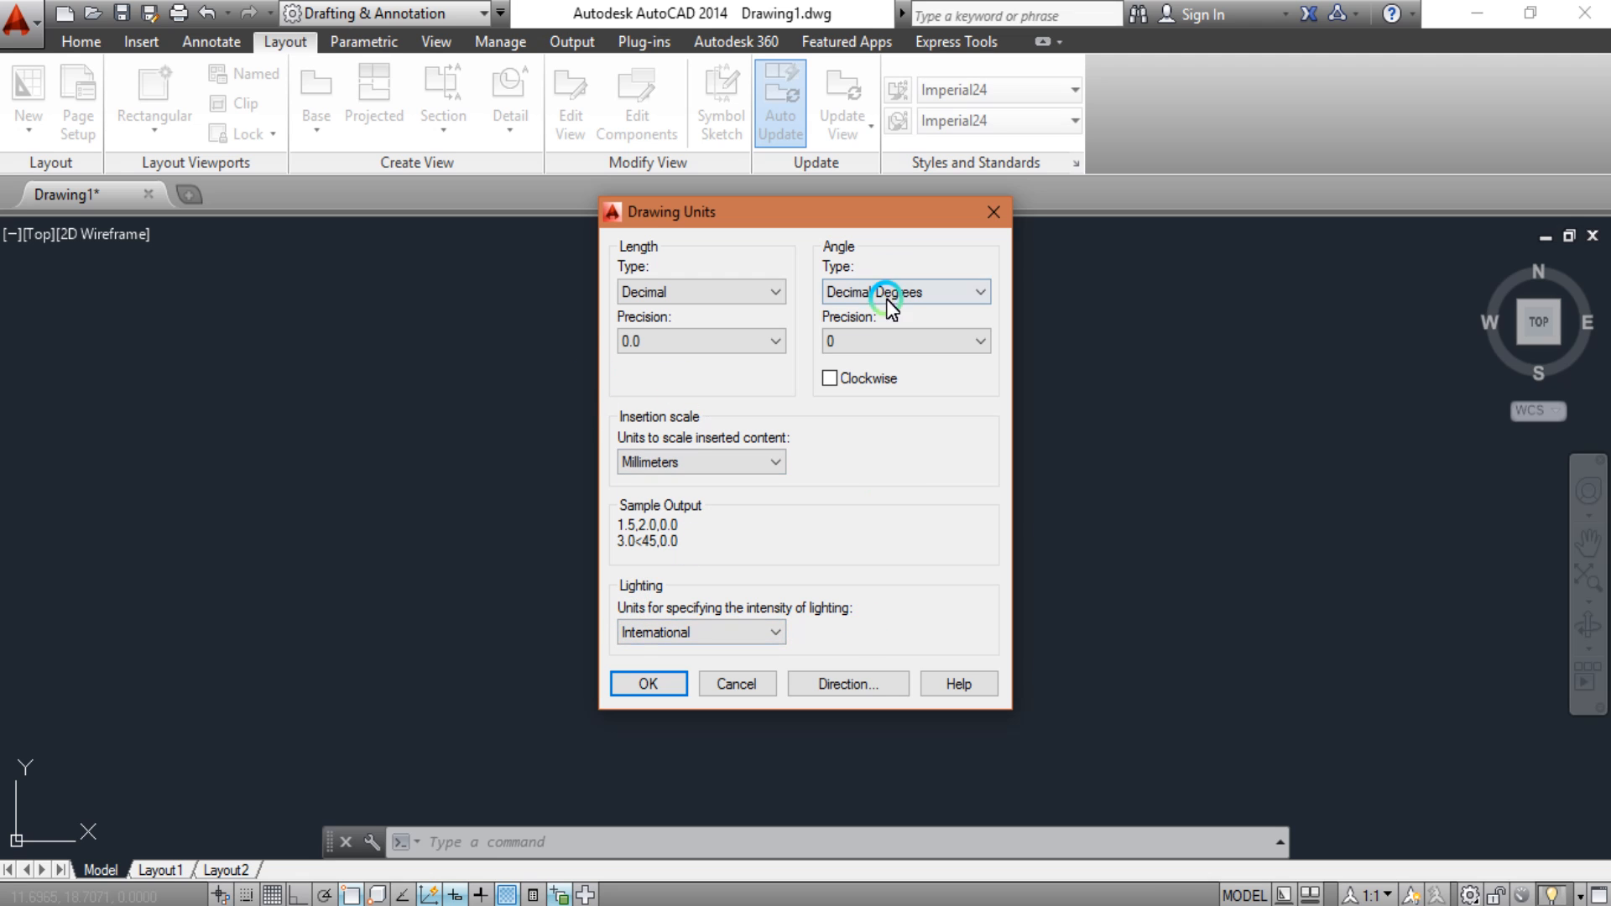
{"action": "left_click", "coordinate": [651, 684]}
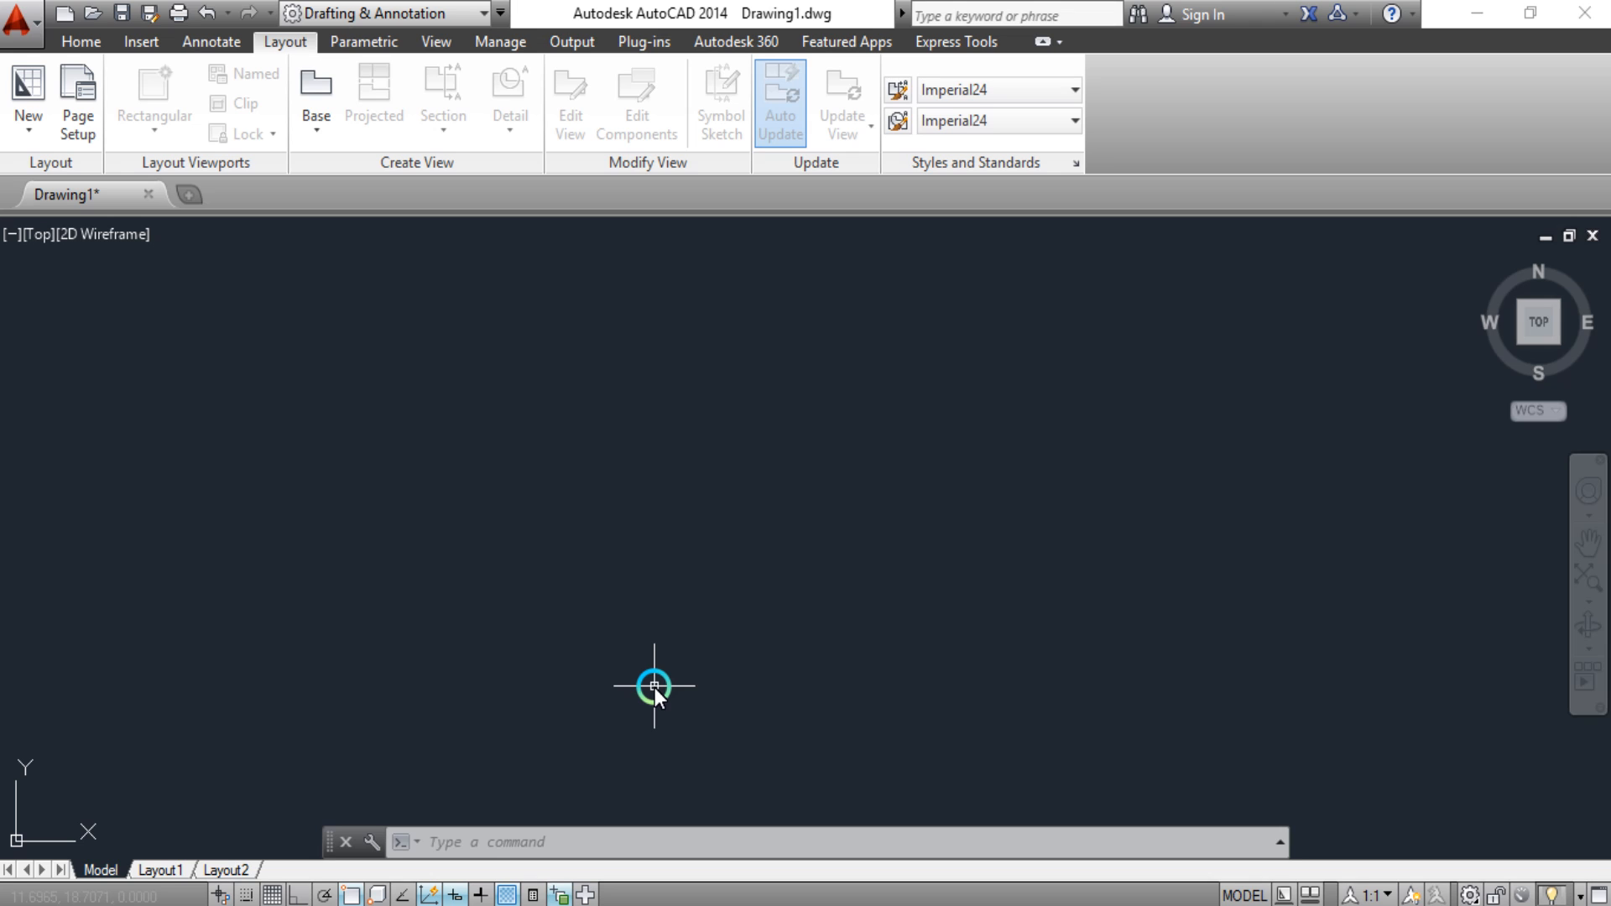
{"action": "type", "text": "LIM"}
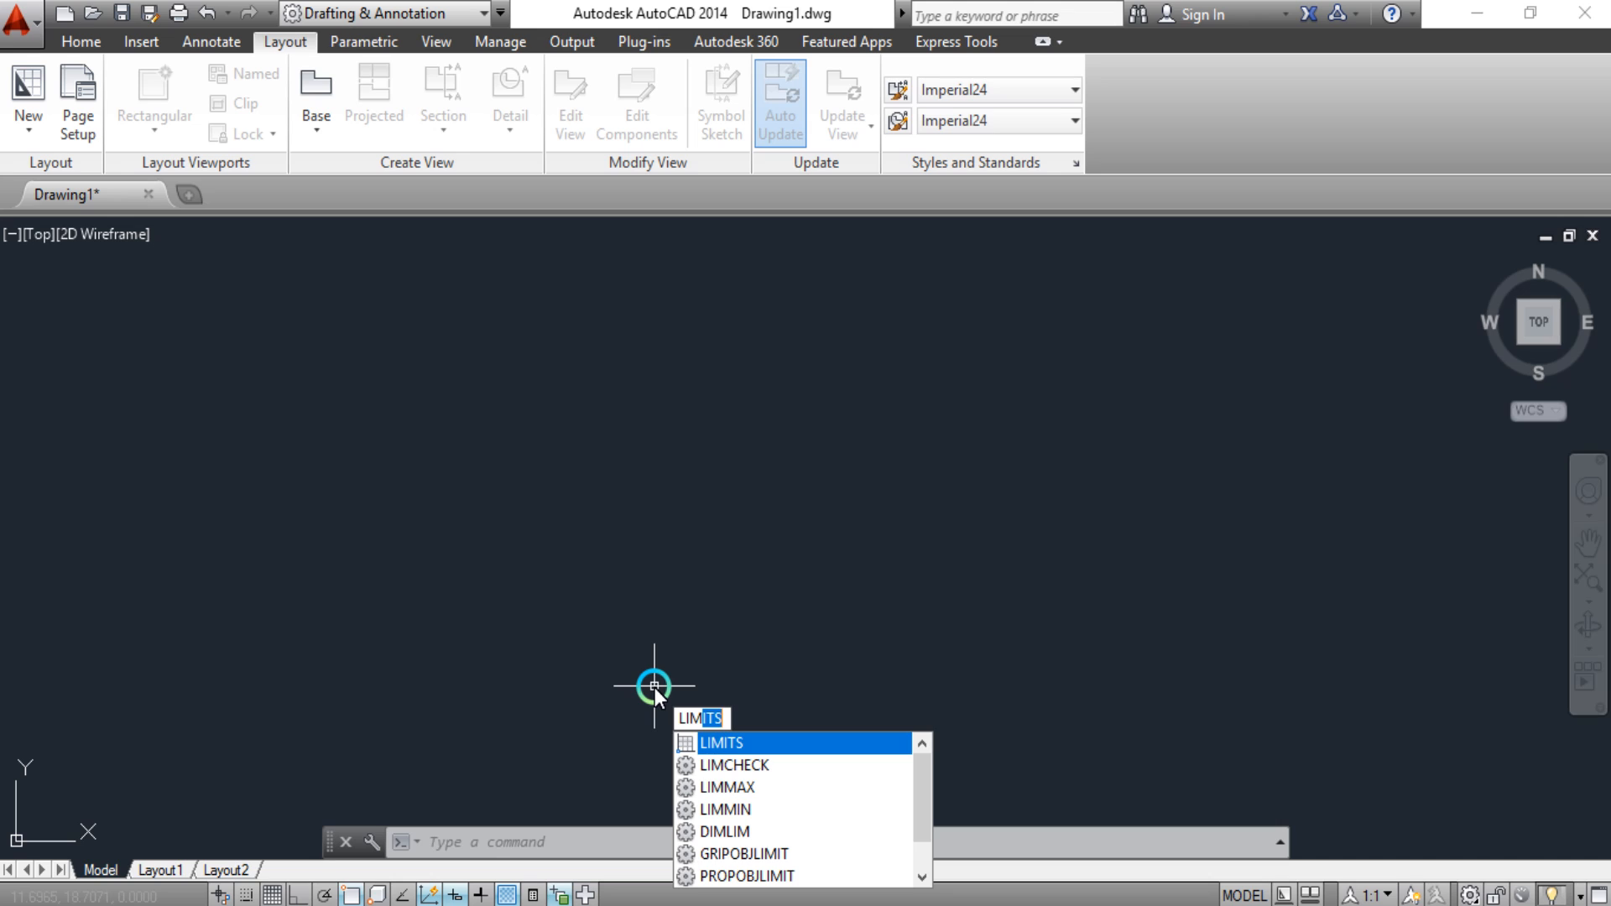
{"action": "key", "text": "Escape"}
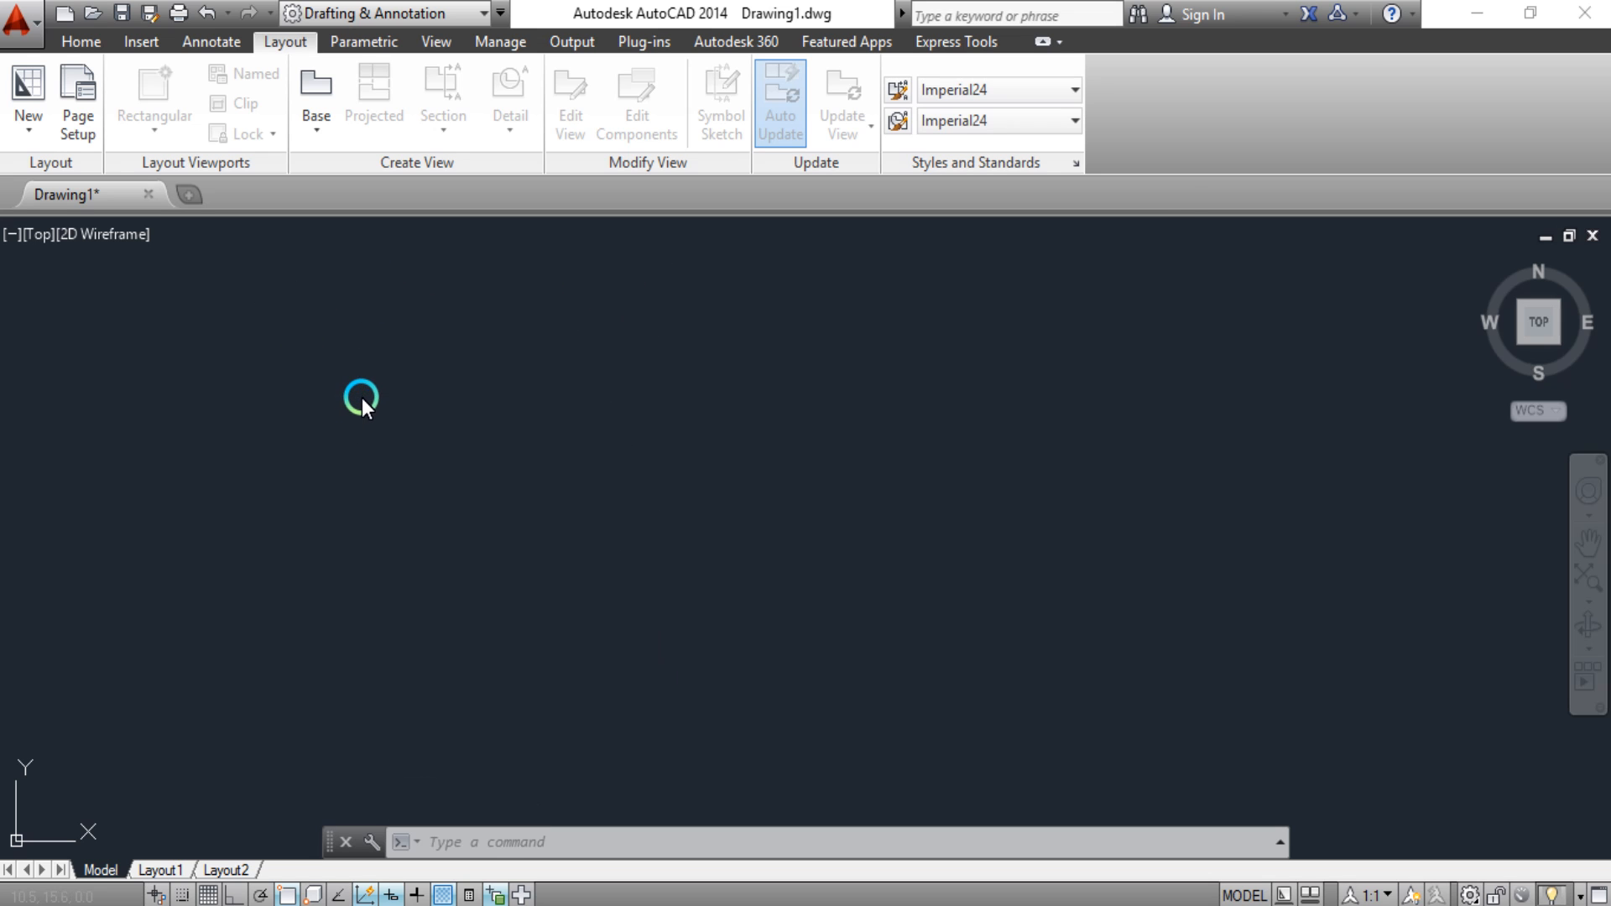
{"action": "key", "text": "ctrl+shift+s"}
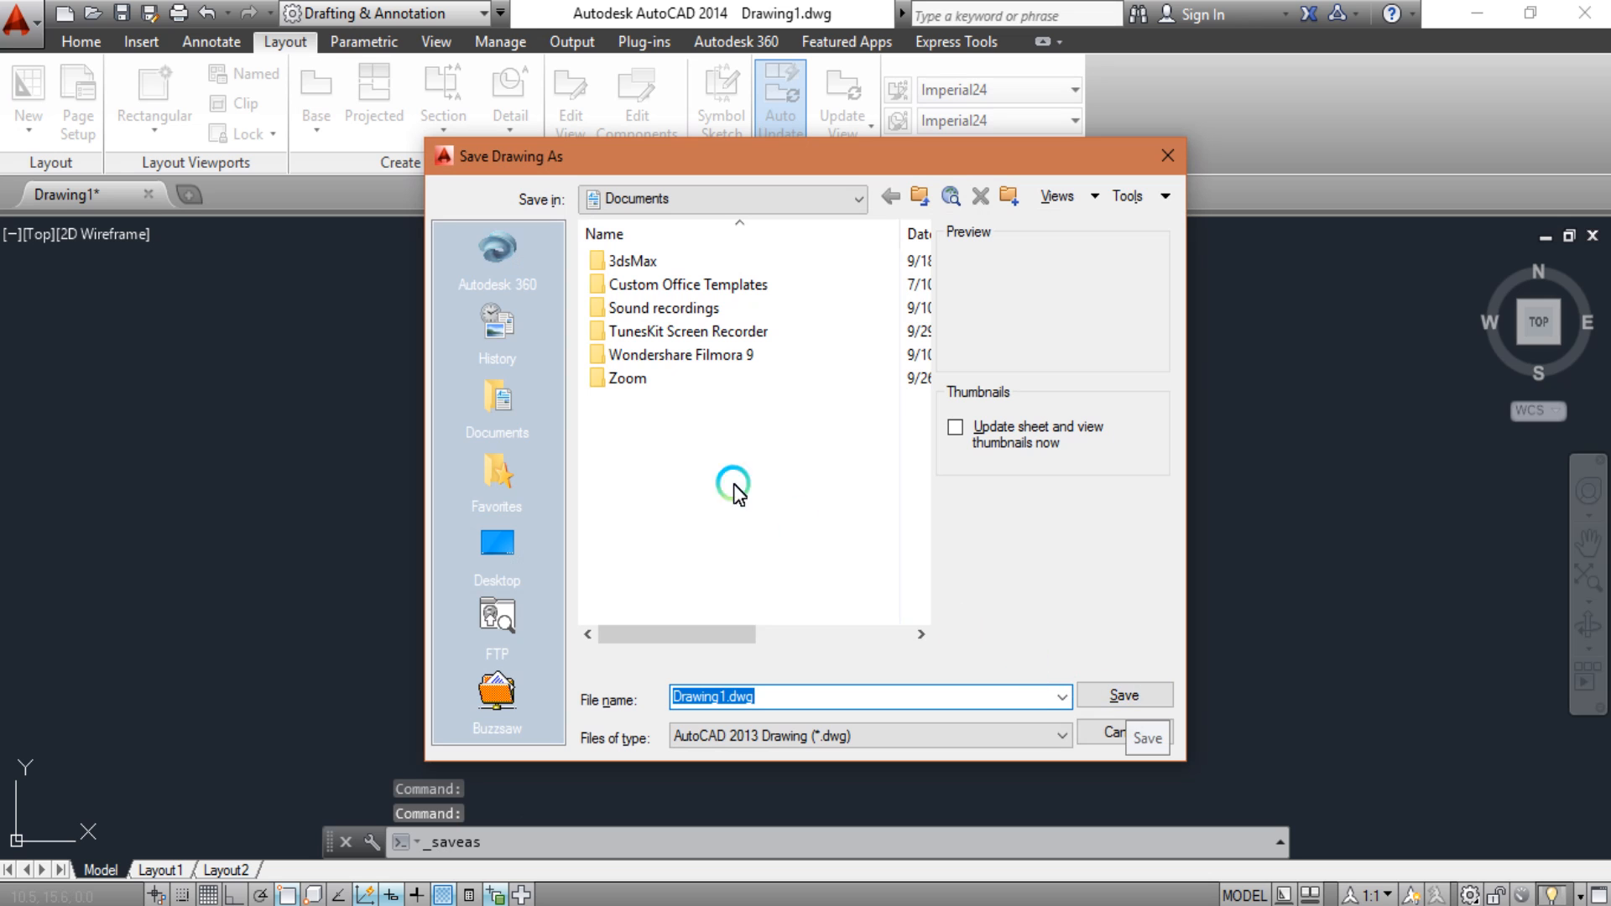
{"action": "left_click", "coordinate": [1127, 737]}
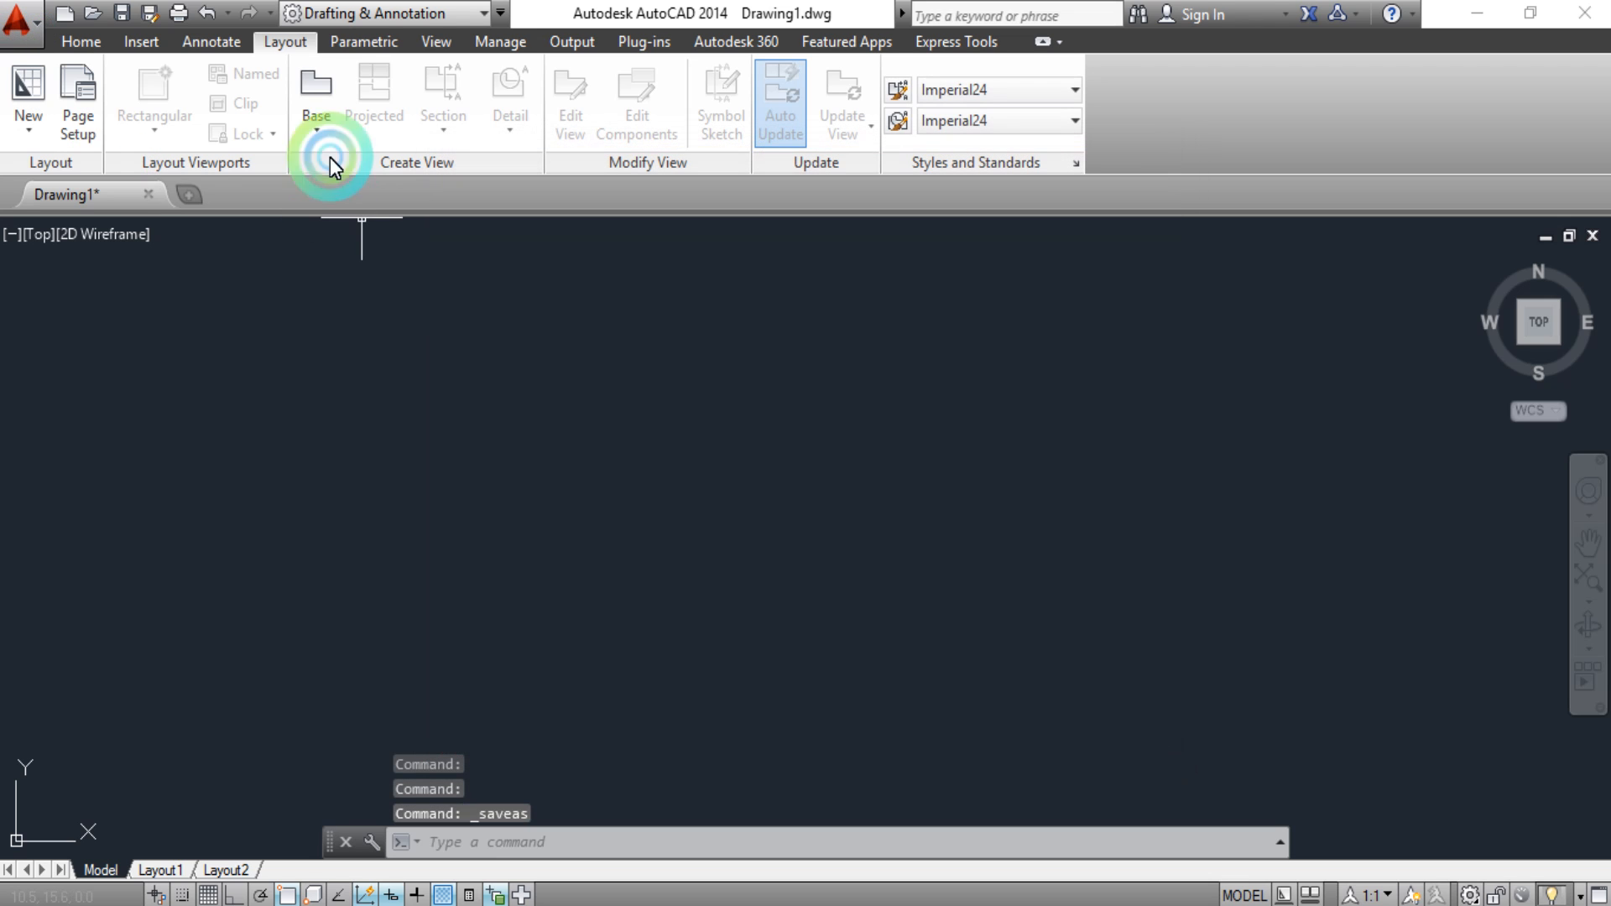
Save the drawing in the Documents folder as Drawing version-1.dwg.
{"action": "left_click", "coordinate": [37, 22]}
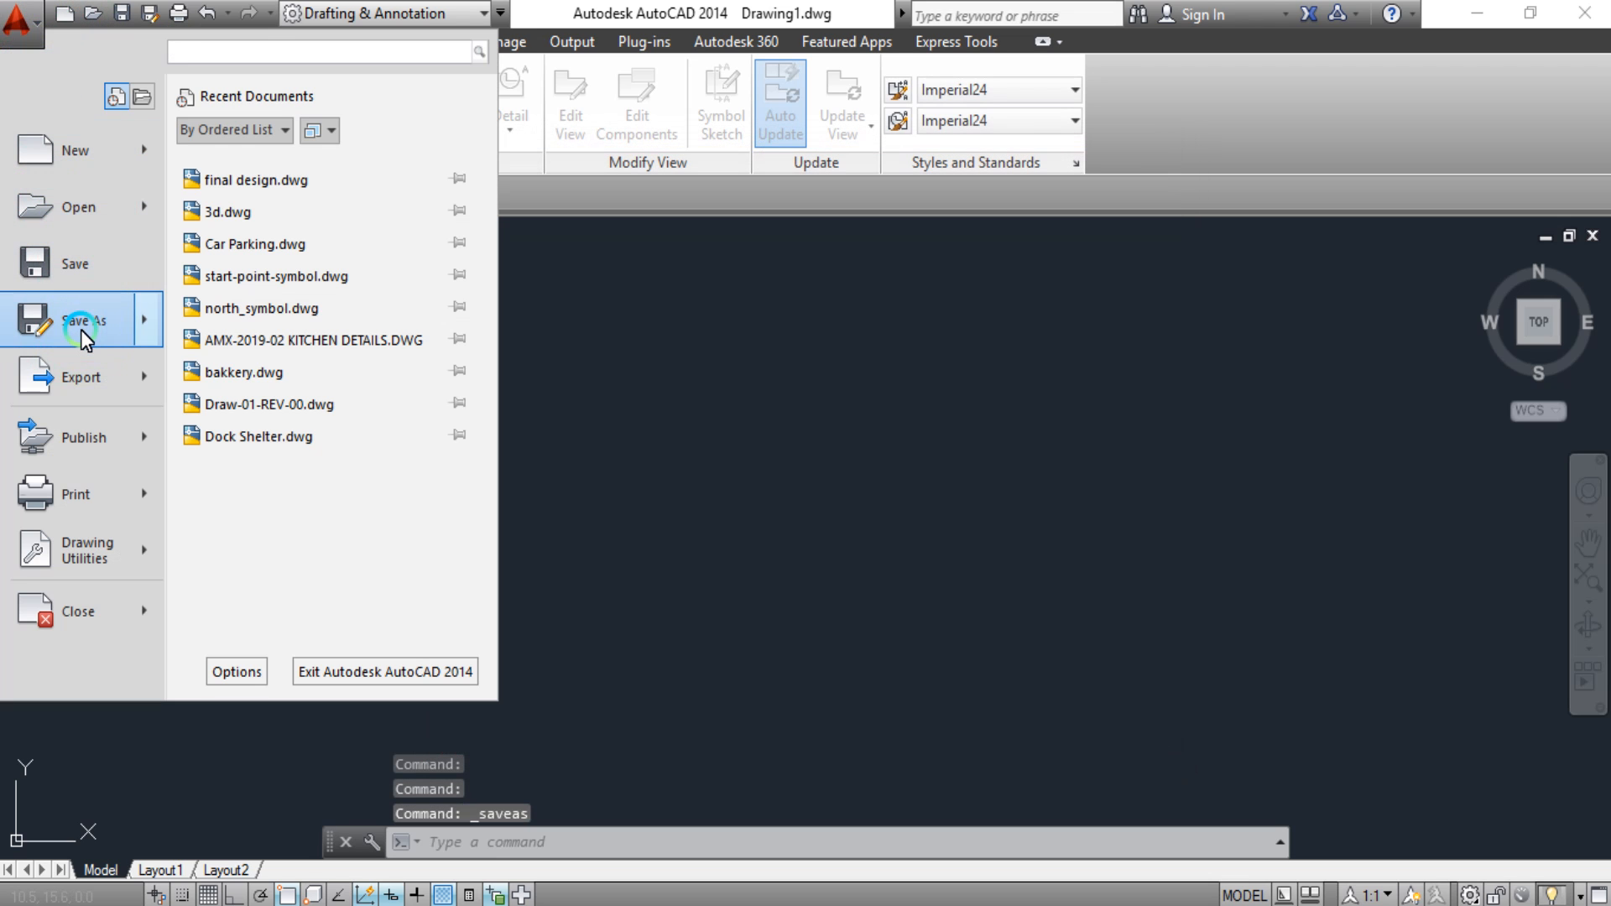
{"action": "left_click", "coordinate": [63, 267]}
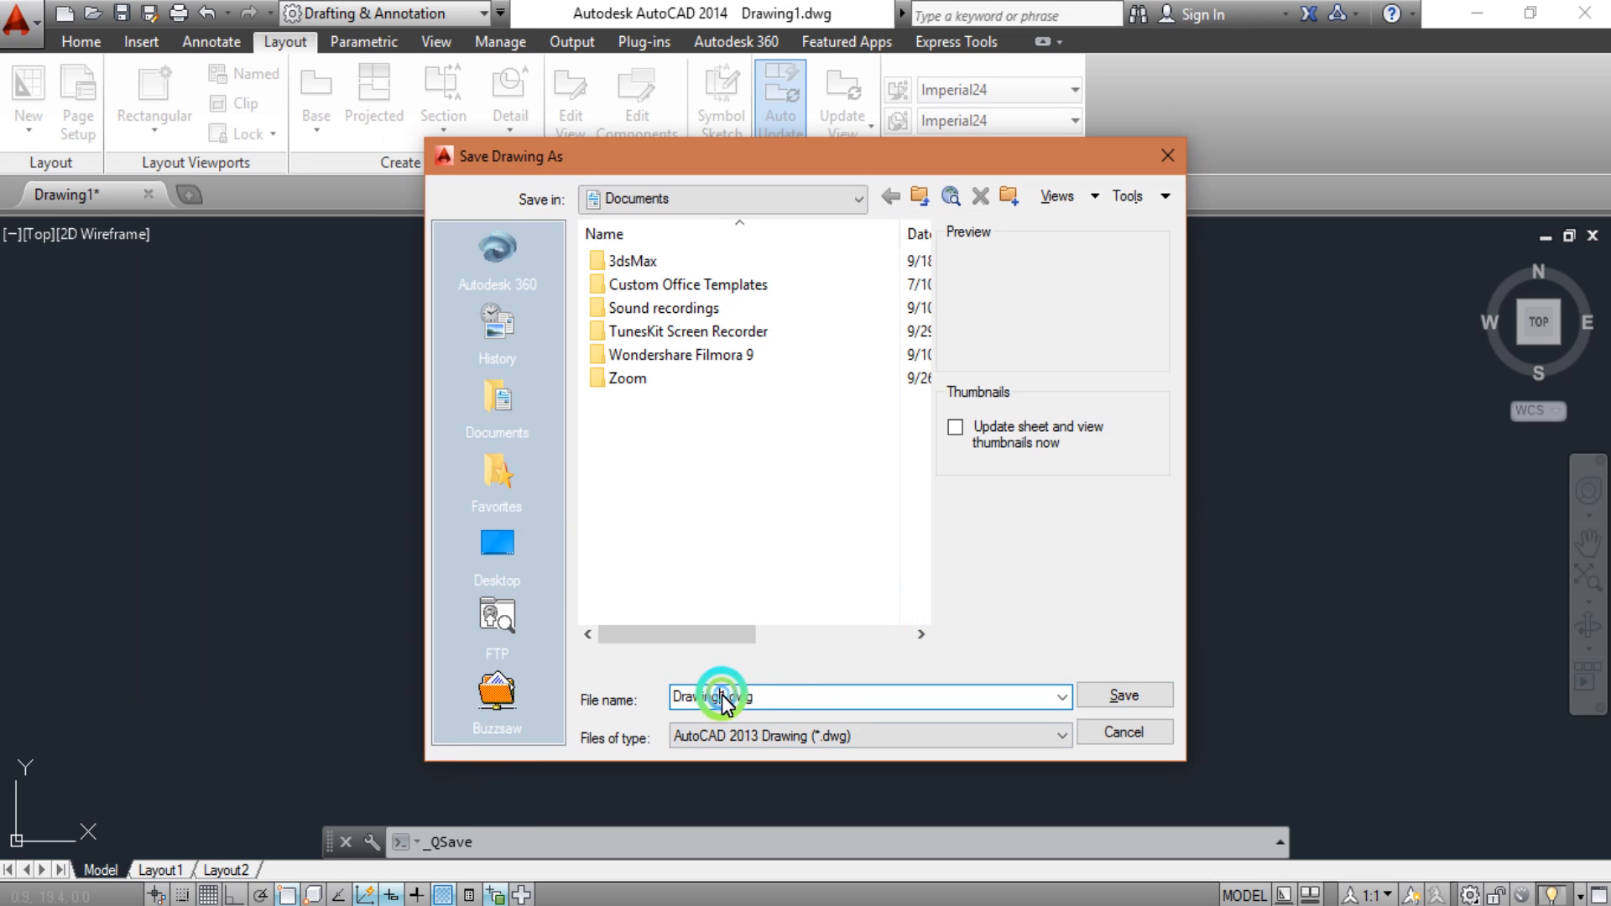
{"action": "type", "text": "version-"}
{"action": "left_click", "coordinate": [734, 698]}
{"action": "left_click", "coordinate": [1126, 693]}
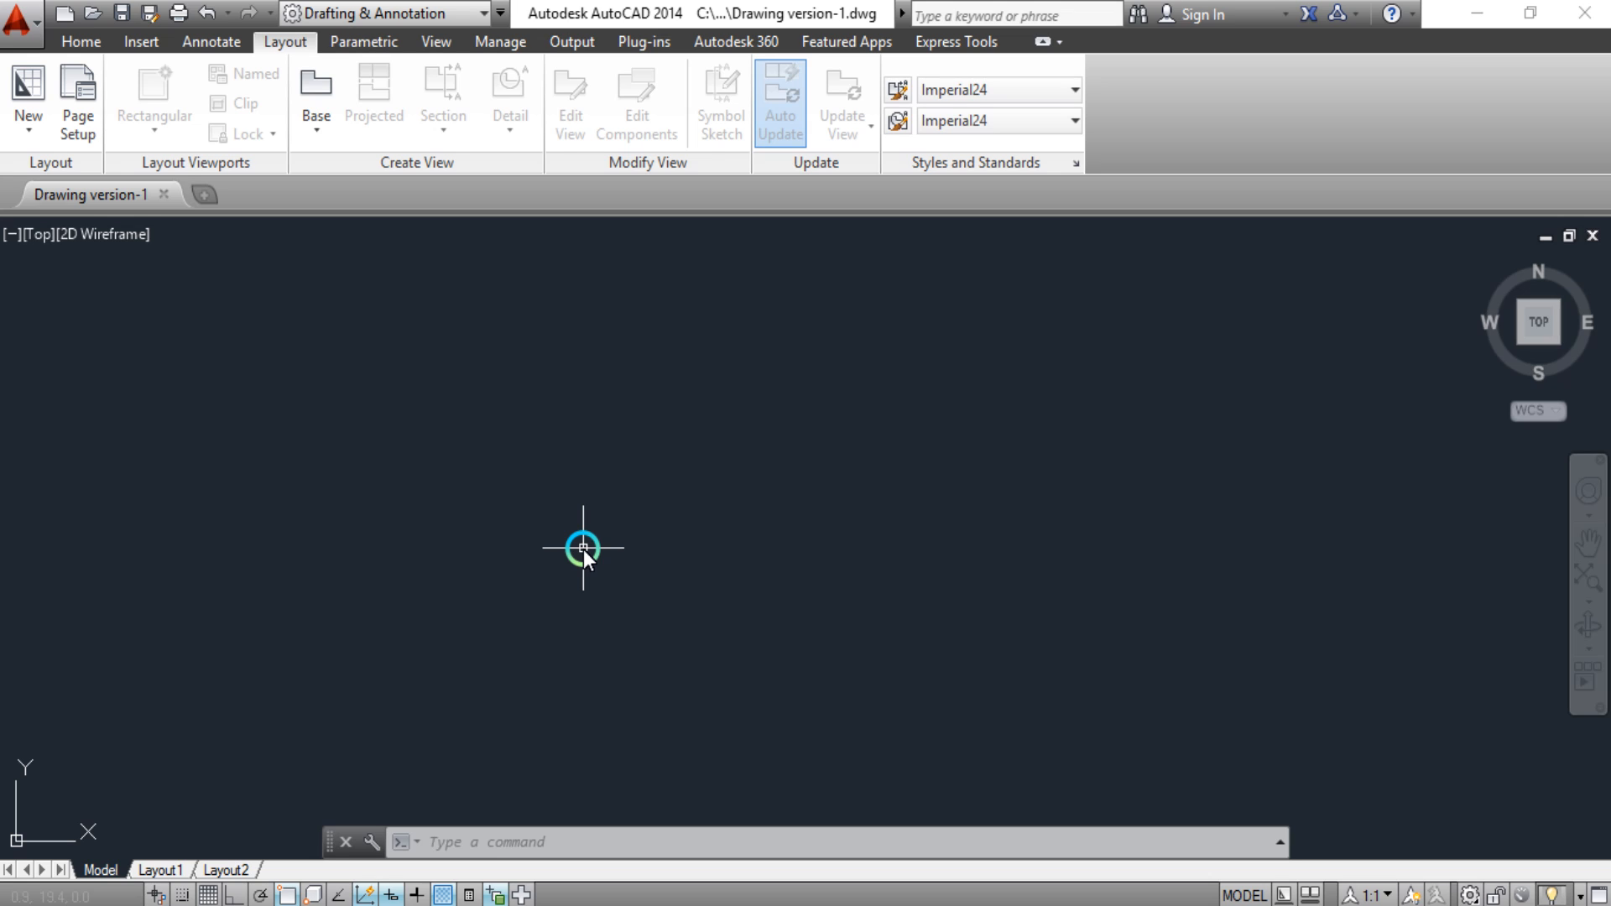
Draw a nearly horizontal line 20 mm long across the middle of the drawing area.
{"action": "type", "text": "L"}
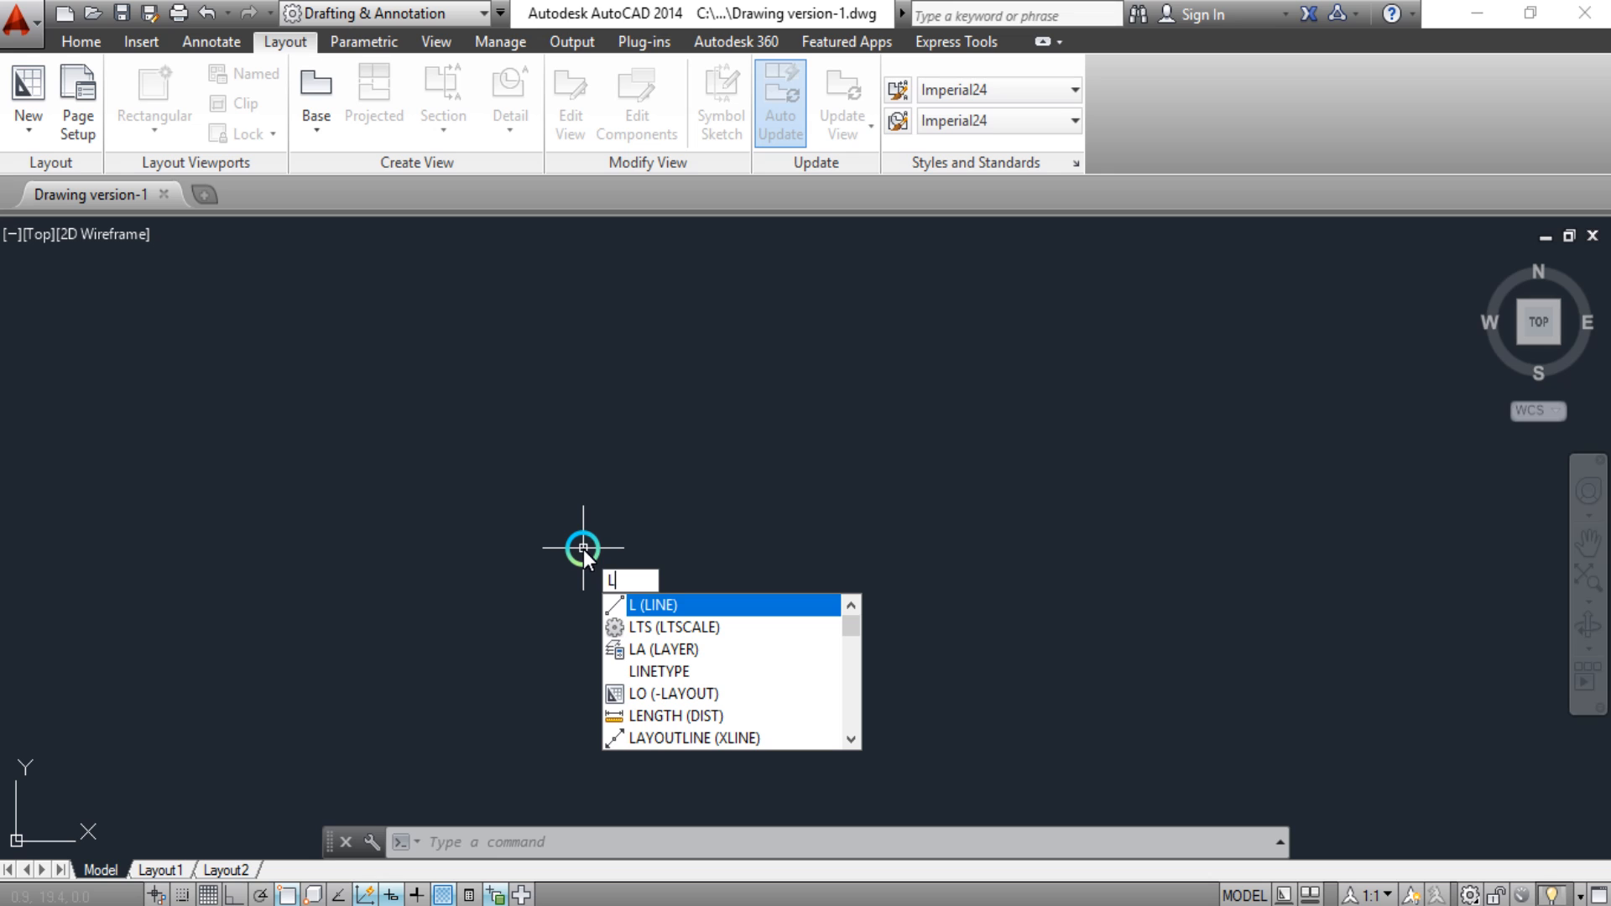
{"action": "key", "text": "Return"}
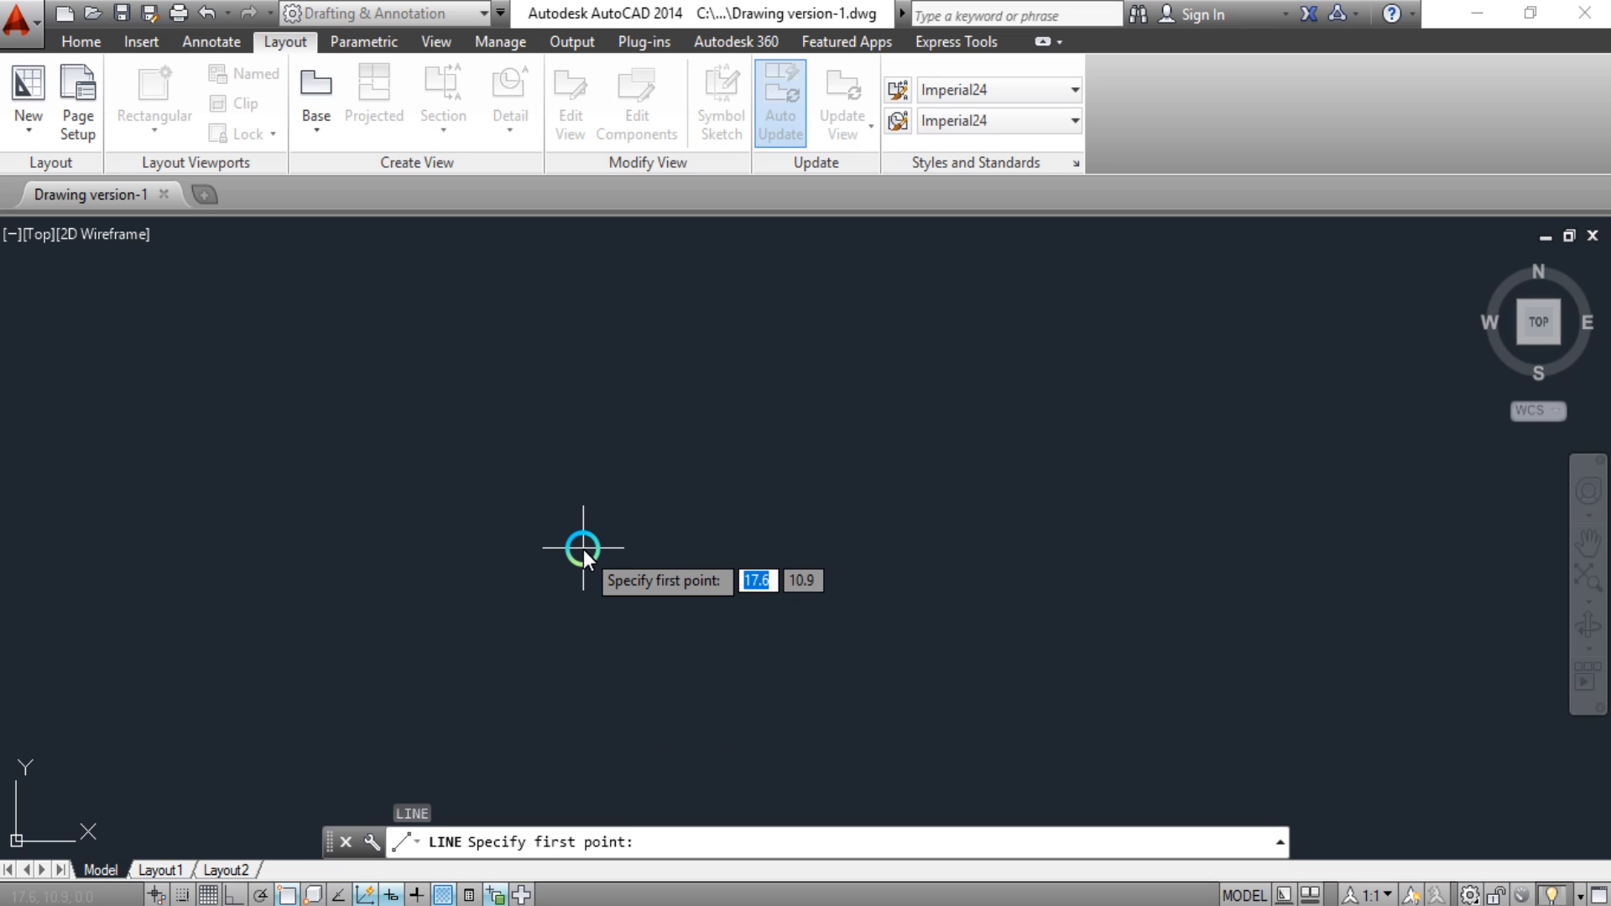
{"action": "left_click", "coordinate": [243, 545]}
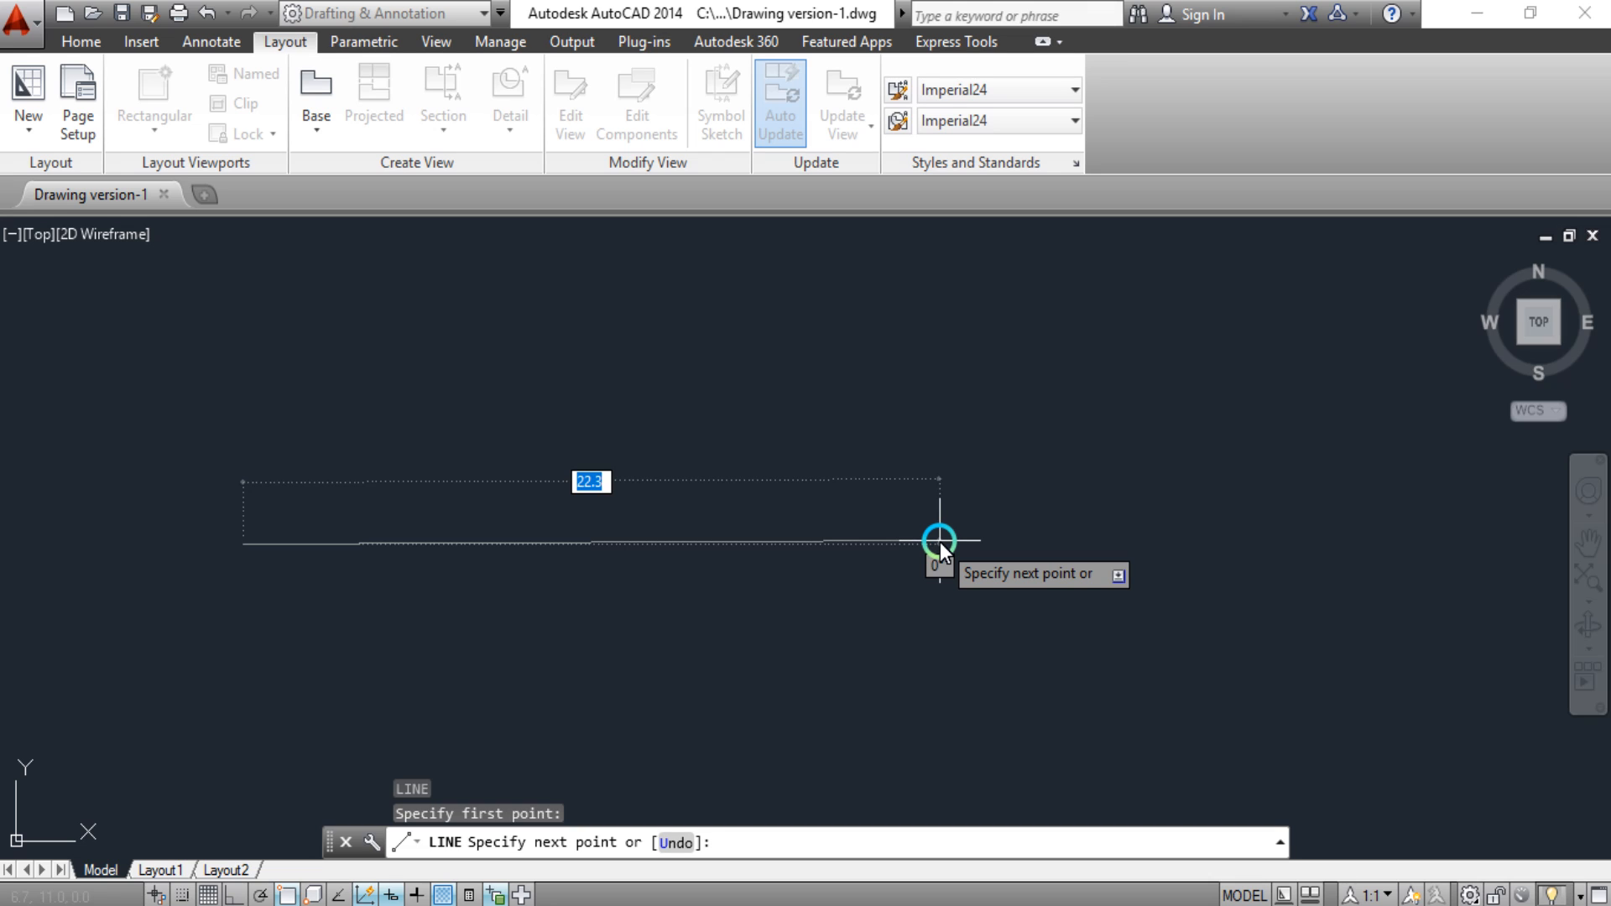
{"action": "type", "text": "20"}
{"action": "key", "text": "Return"}
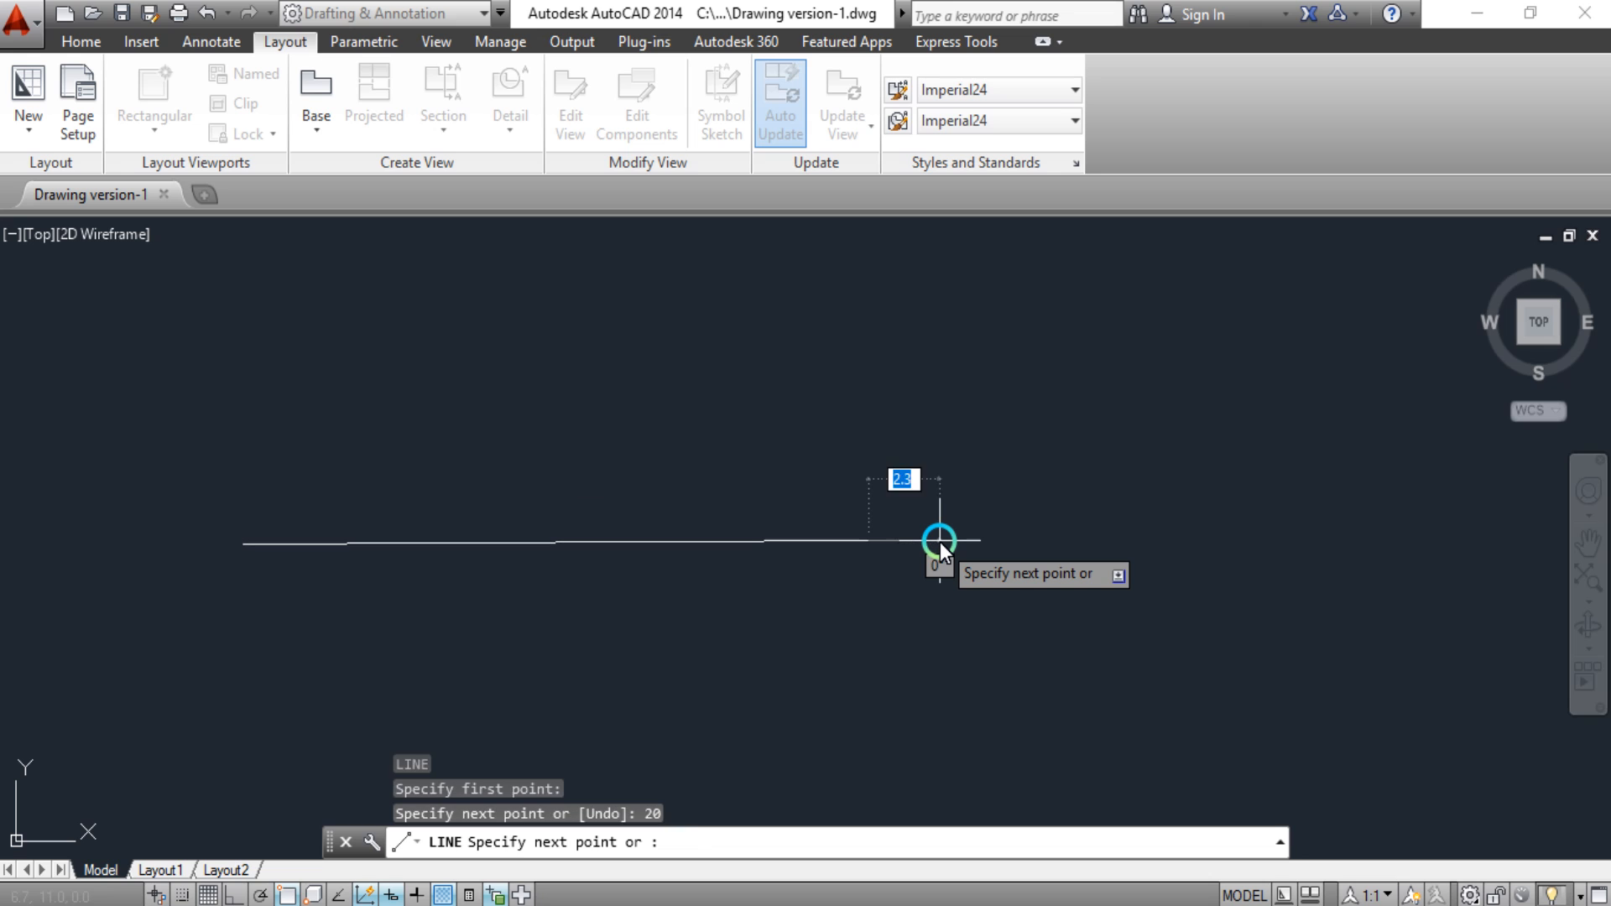
{"action": "key", "text": "Return"}
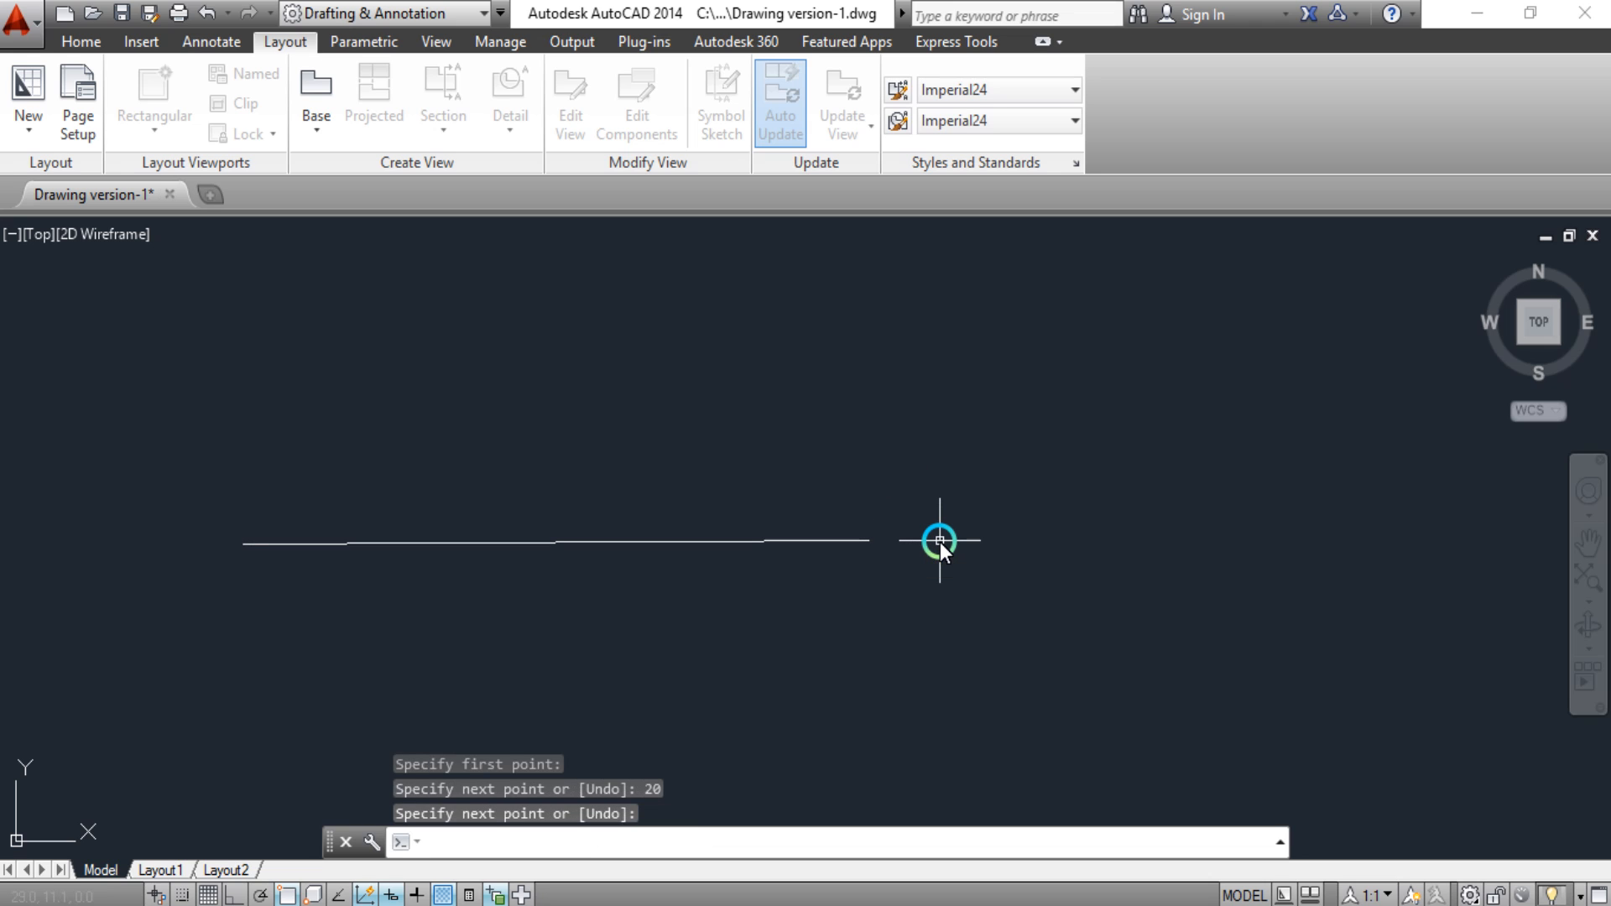
{"action": "left_click", "coordinate": [873, 542]}
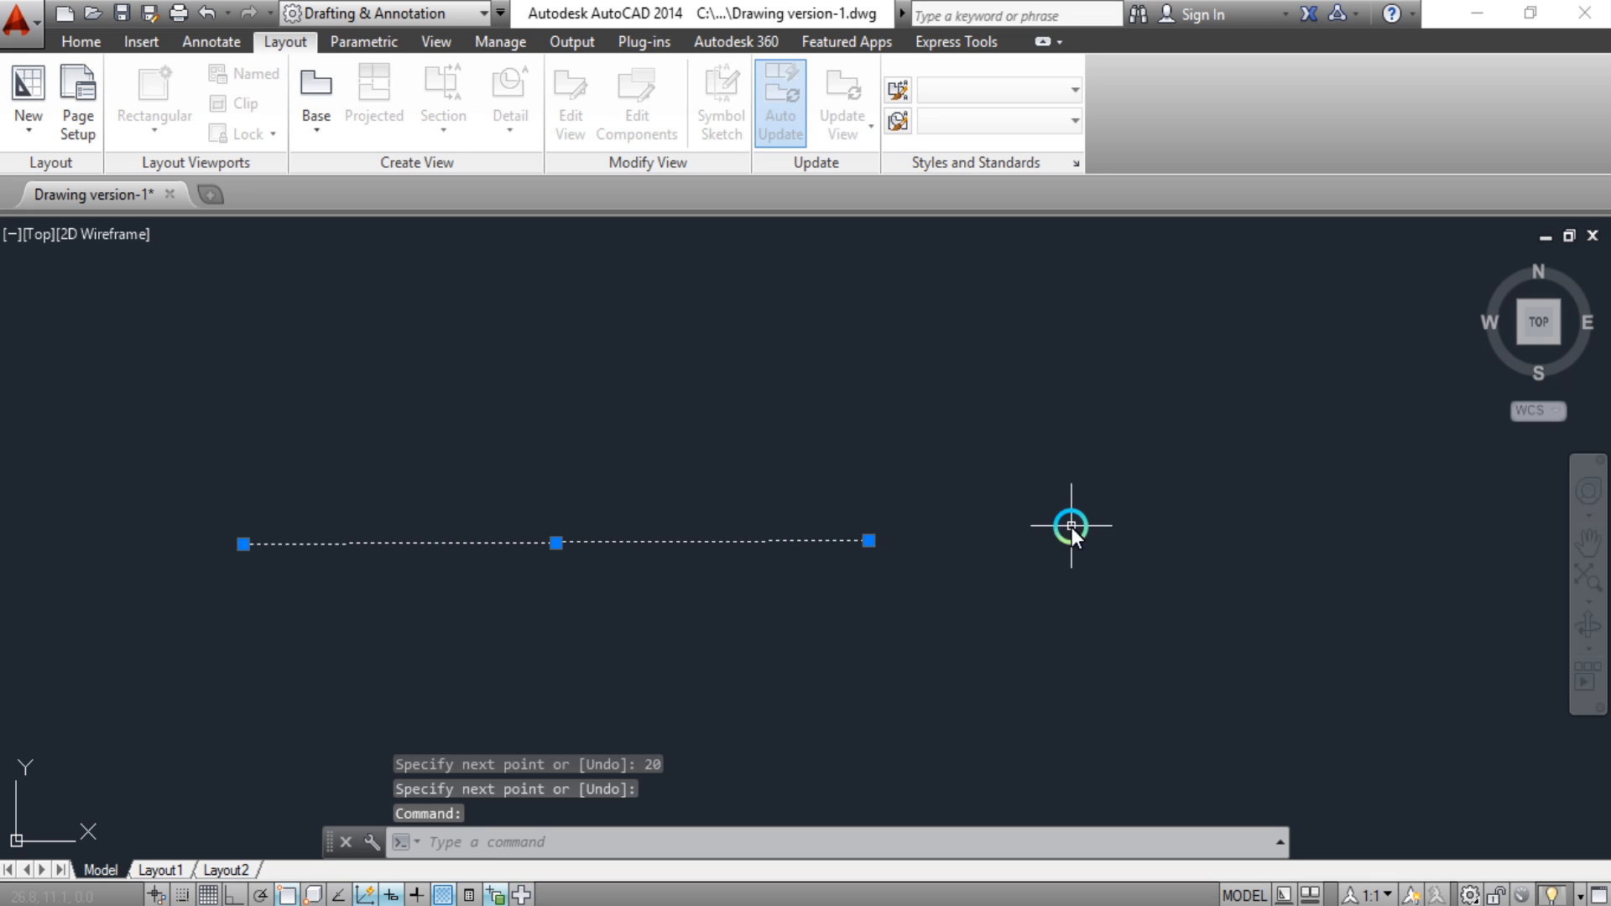
{"action": "key", "text": "Escape"}
{"action": "left_click", "coordinate": [829, 540]}
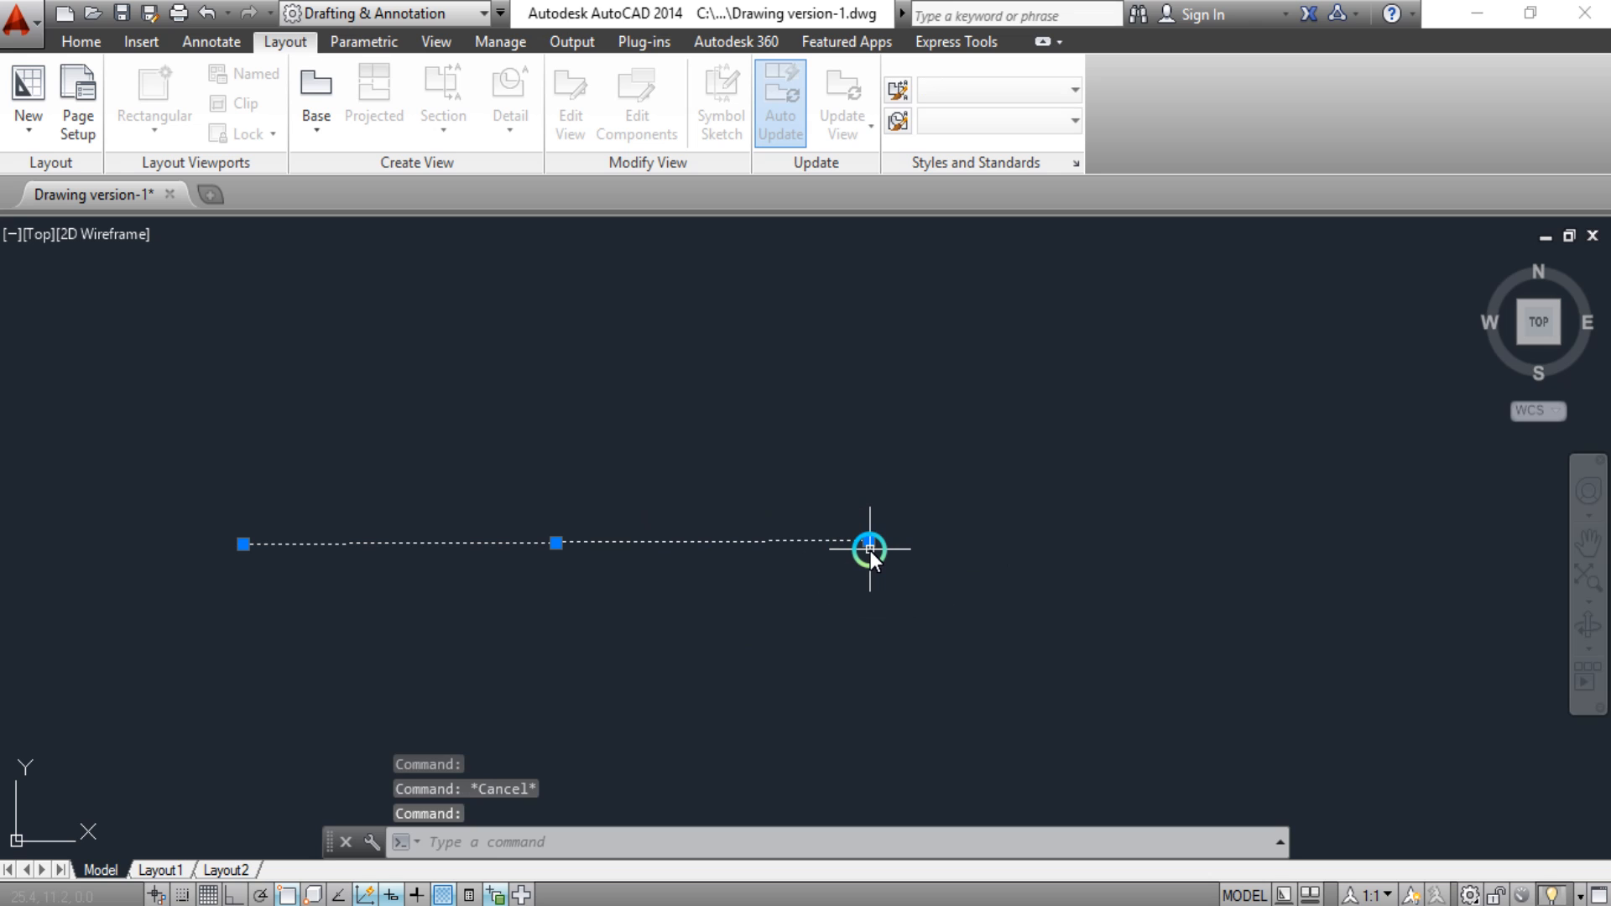
{"action": "key", "text": "Escape"}
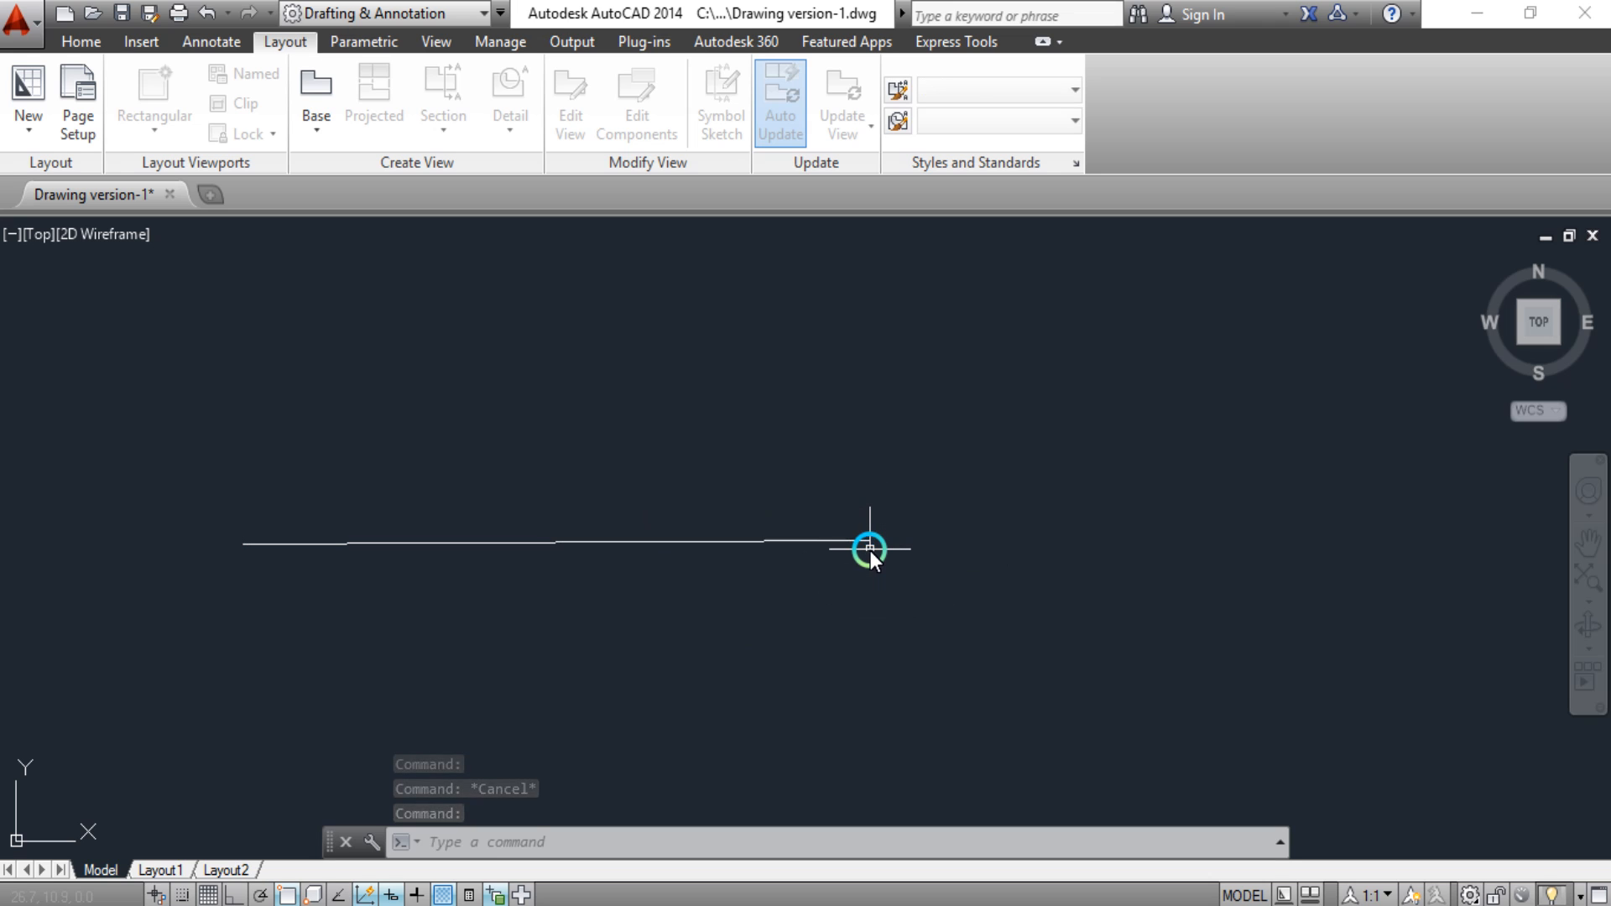
{"action": "scroll", "coordinate": [661, 566], "scroll_direction": "up", "scroll_amount": 2}
{"action": "scroll", "coordinate": [955, 531], "scroll_direction": "up", "scroll_amount": 2}
{"action": "scroll", "coordinate": [958, 515], "scroll_direction": "down", "scroll_amount": 2}
{"action": "scroll", "coordinate": [959, 515], "scroll_direction": "down", "scroll_amount": 2}
{"action": "middle_click_drag", "start_coordinate": [778, 529], "coordinate": [833, 598]}
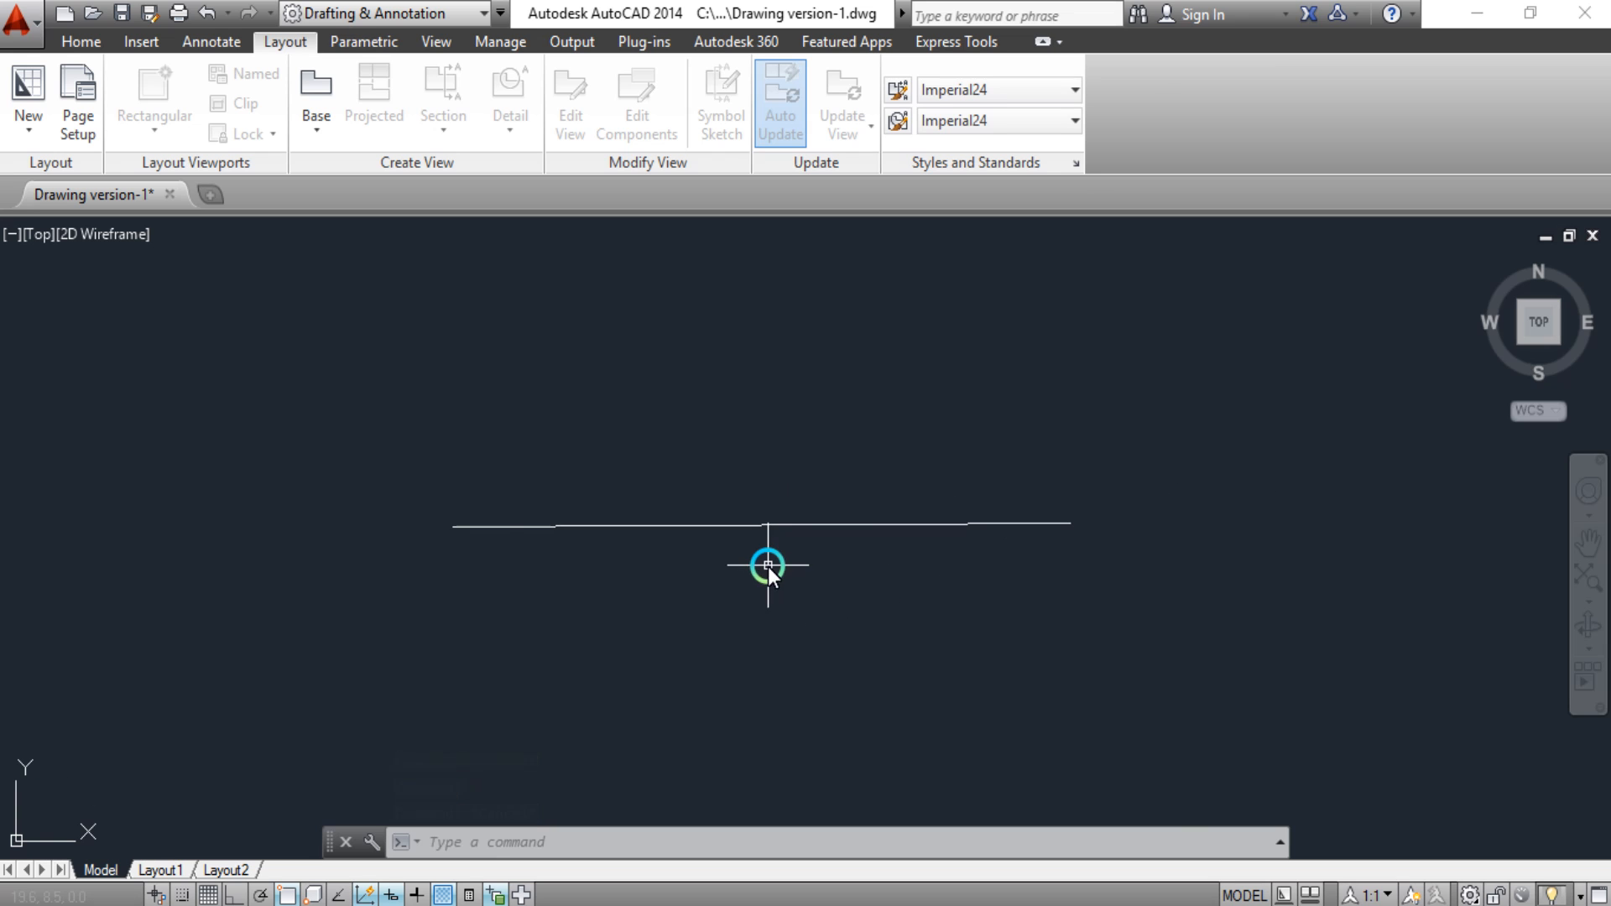
{"action": "left_click", "coordinate": [474, 545]}
{"action": "left_click", "coordinate": [399, 478]}
{"action": "key", "text": "Escape"}
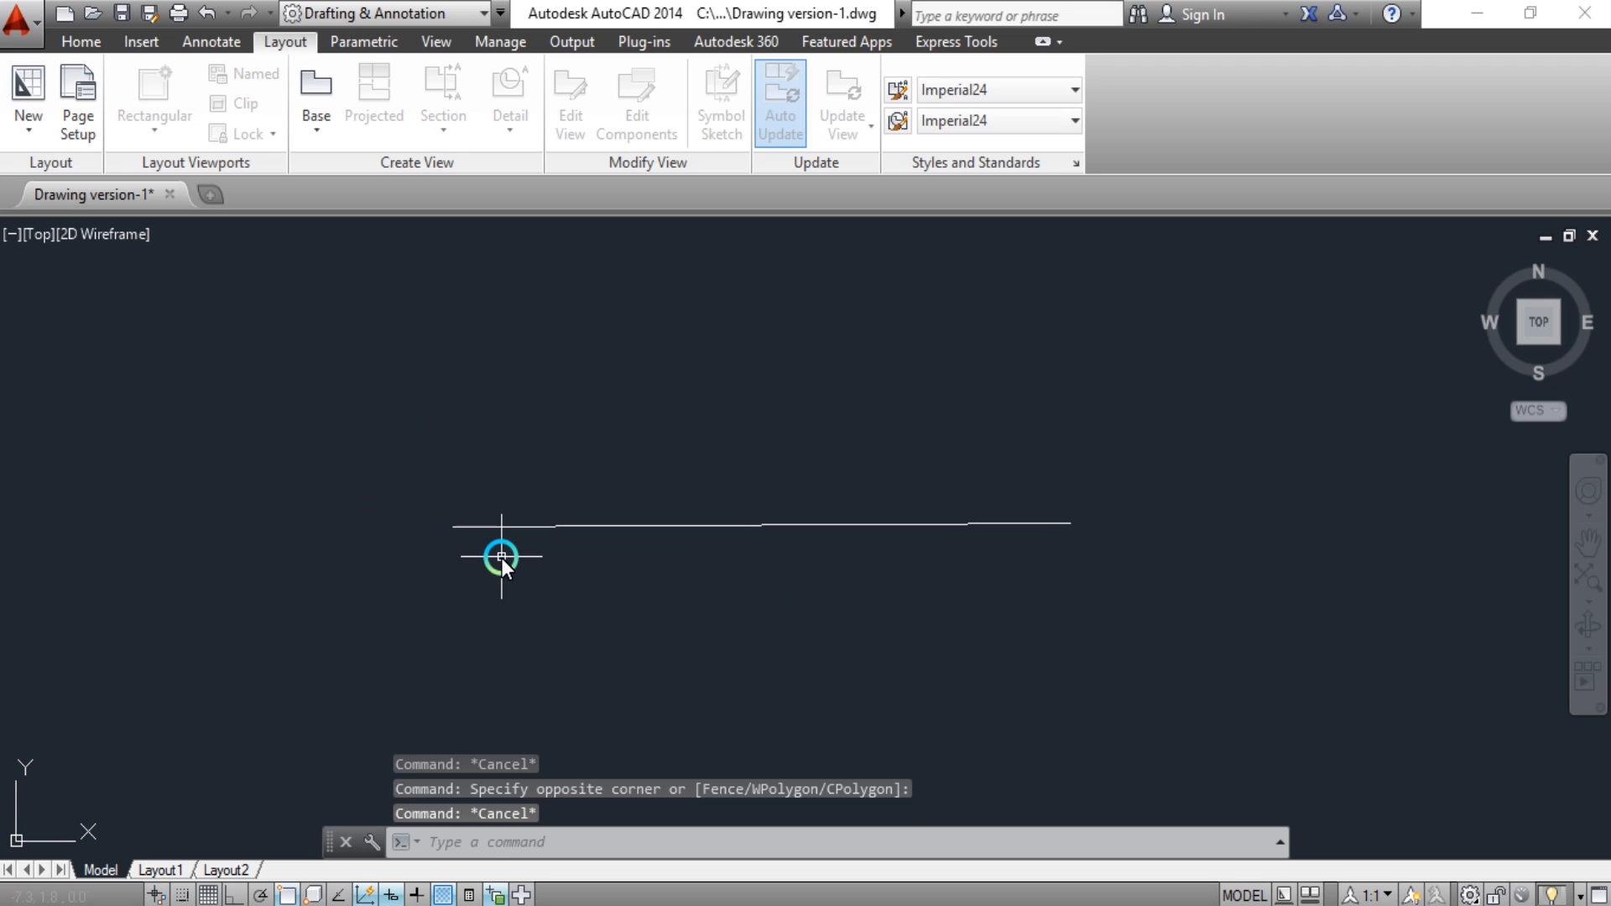
Move the 20 mm line almost straight up, into the upper part of the drawing area.
{"action": "left_click", "coordinate": [1138, 570]}
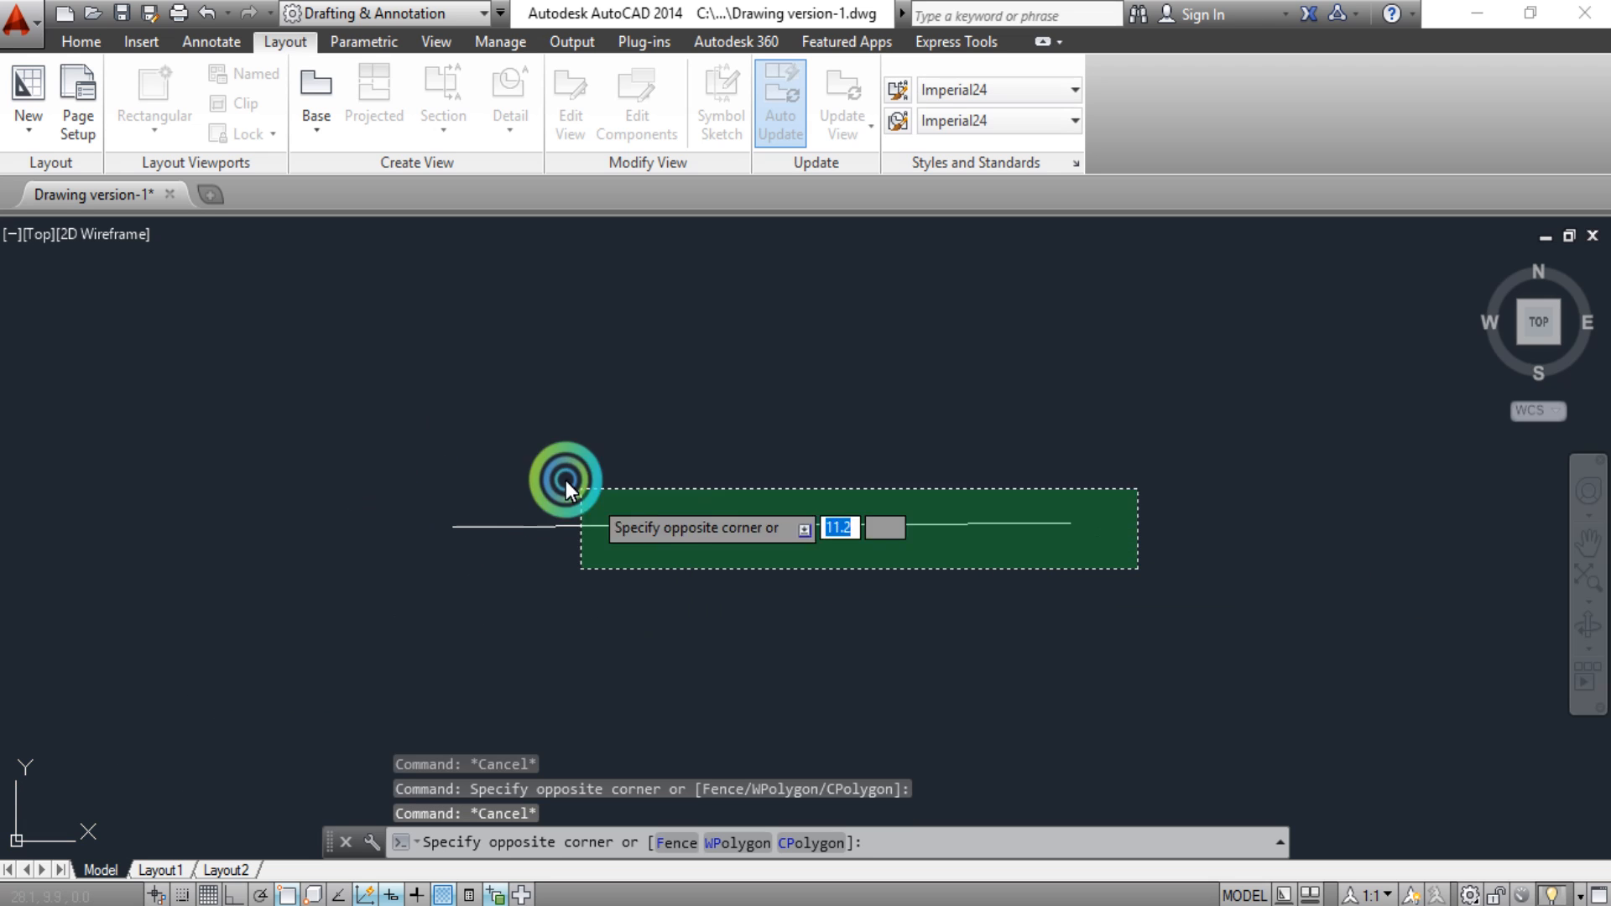
{"action": "left_click", "coordinate": [381, 456]}
{"action": "type", "text": "m"}
{"action": "key", "text": "Return"}
{"action": "left_click", "coordinate": [763, 581]}
{"action": "left_click", "coordinate": [762, 380]}
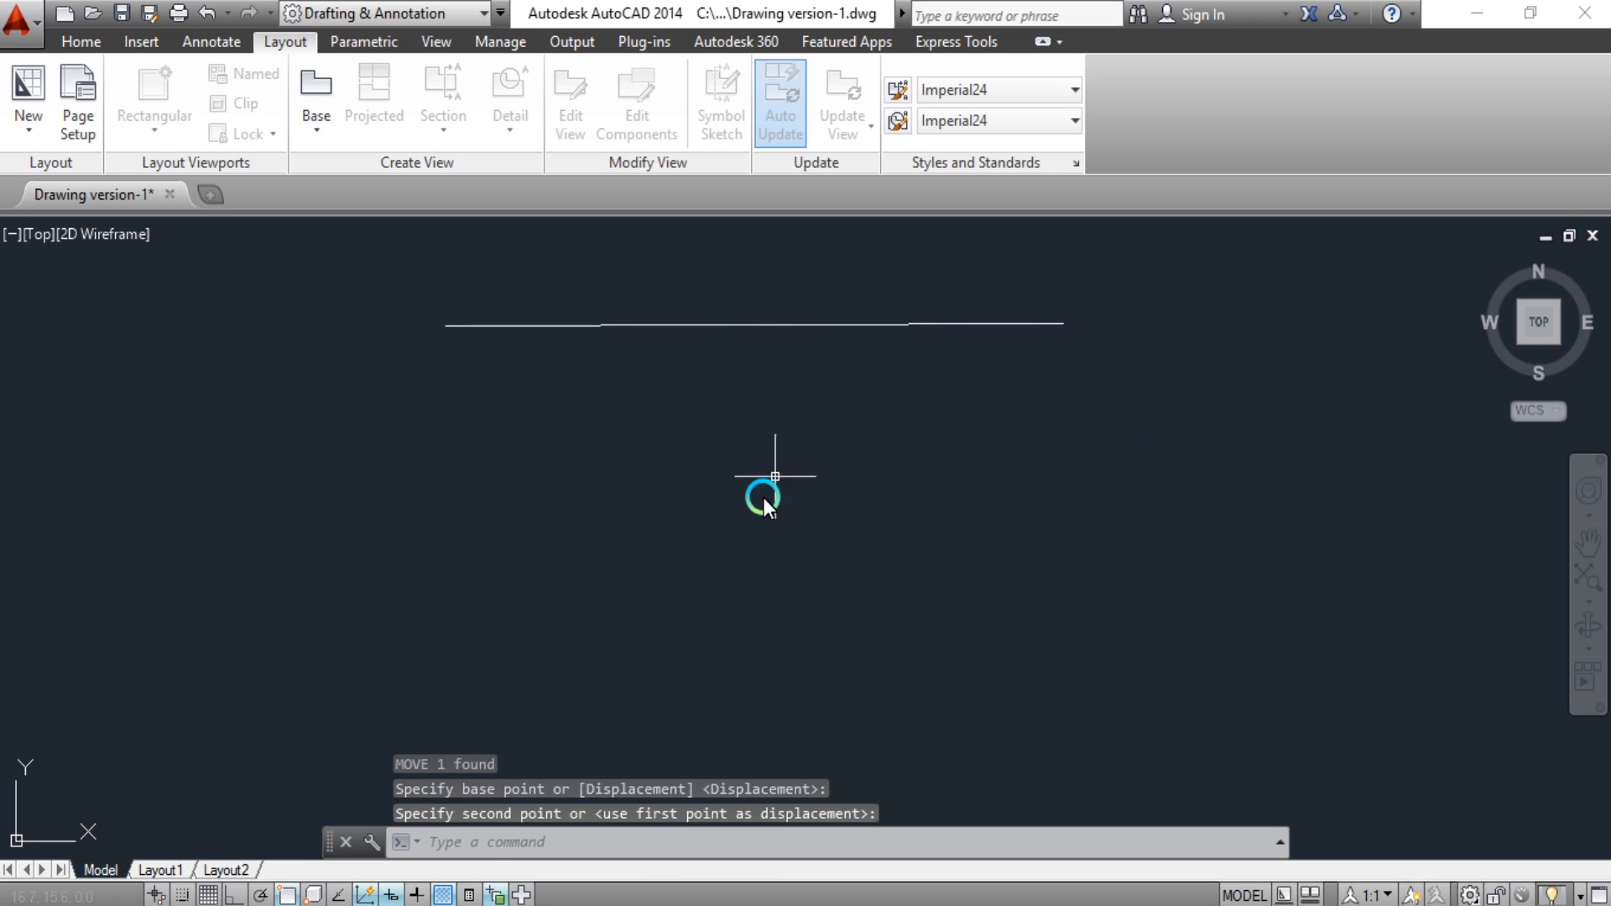
Draw a line from the origin (0,0), 20 mm long at an angle of 45 degrees.
{"action": "key", "text": "Escape"}
{"action": "type", "text": "l"}
{"action": "key", "text": "Return"}
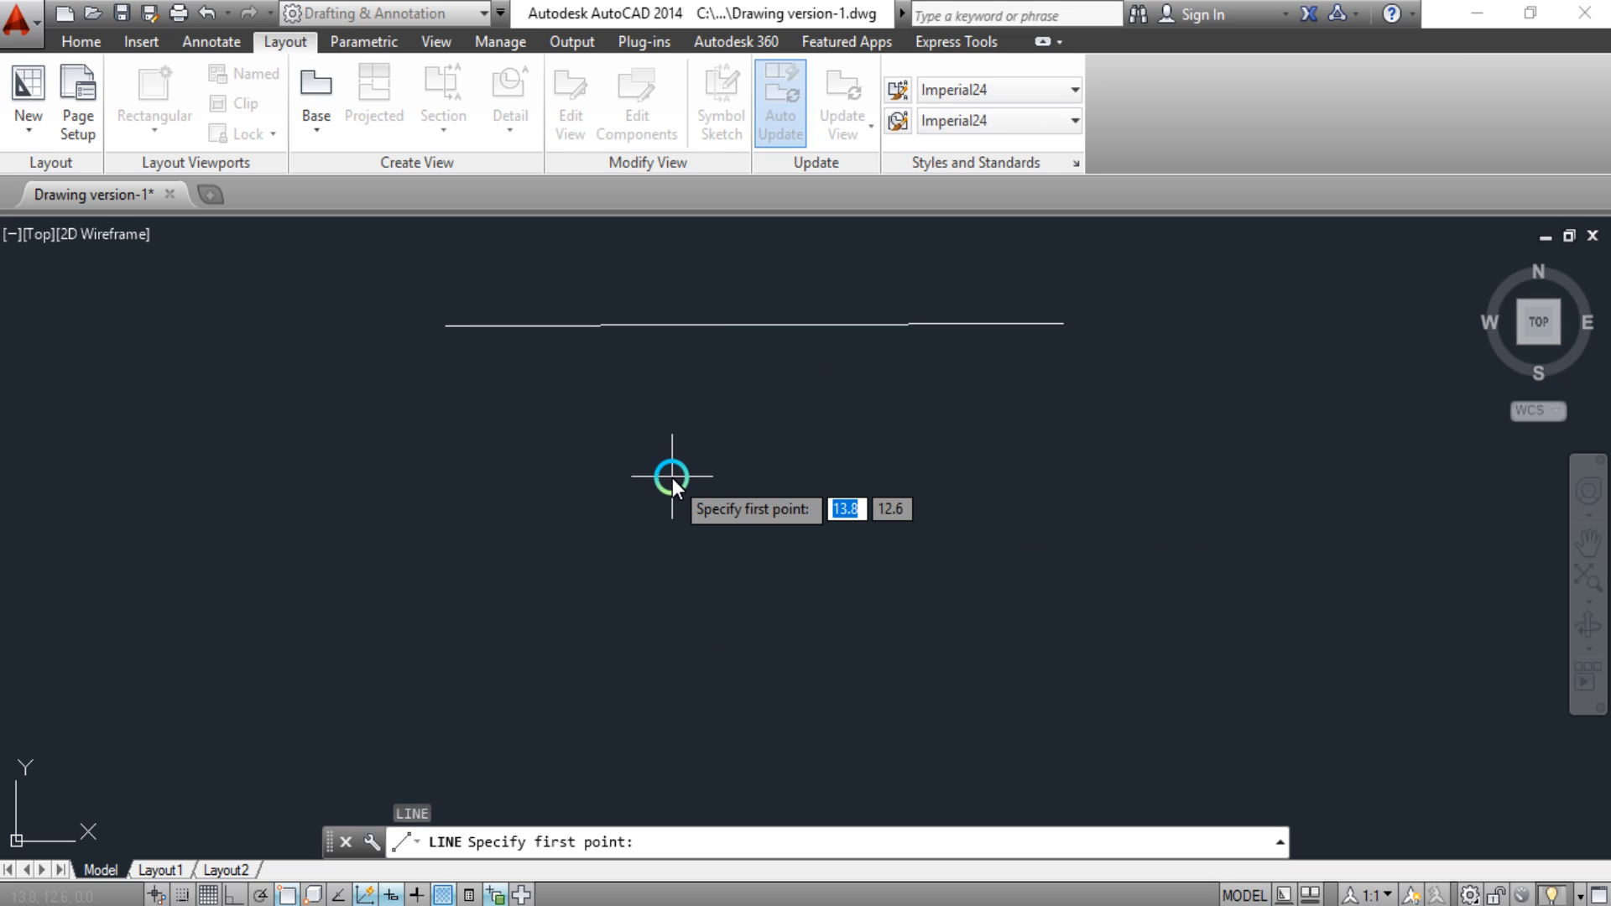
{"action": "type", "text": "0"}
{"action": "key", "text": "Tab"}
{"action": "type", "text": "0"}
{"action": "key", "text": "Return"}
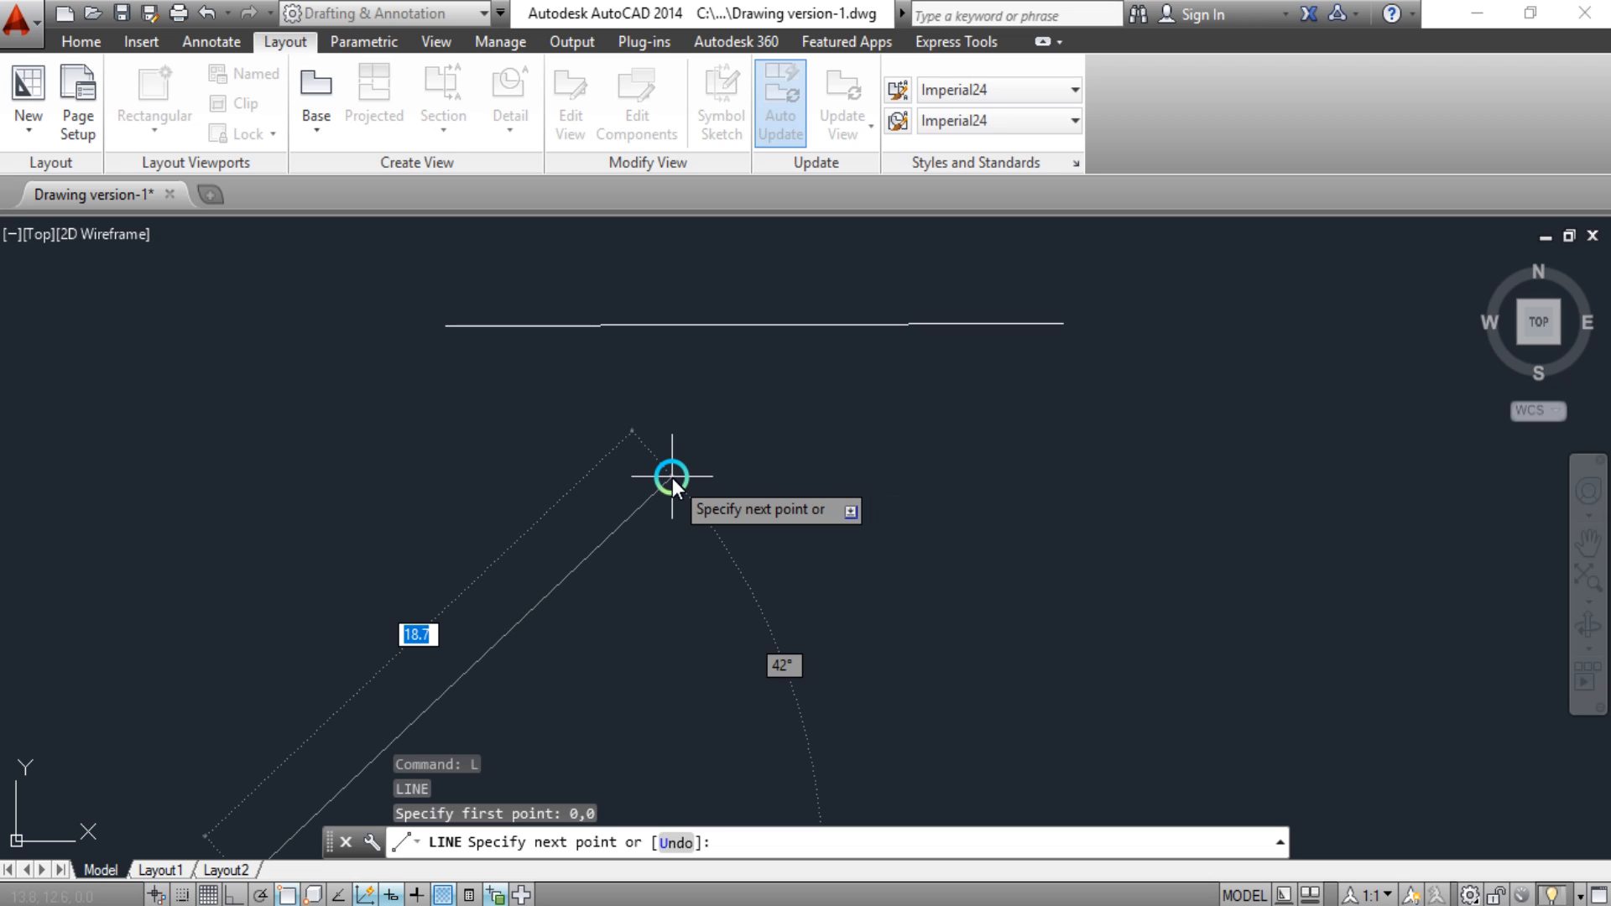
{"action": "scroll", "coordinate": [672, 476], "scroll_direction": "down", "scroll_amount": 6}
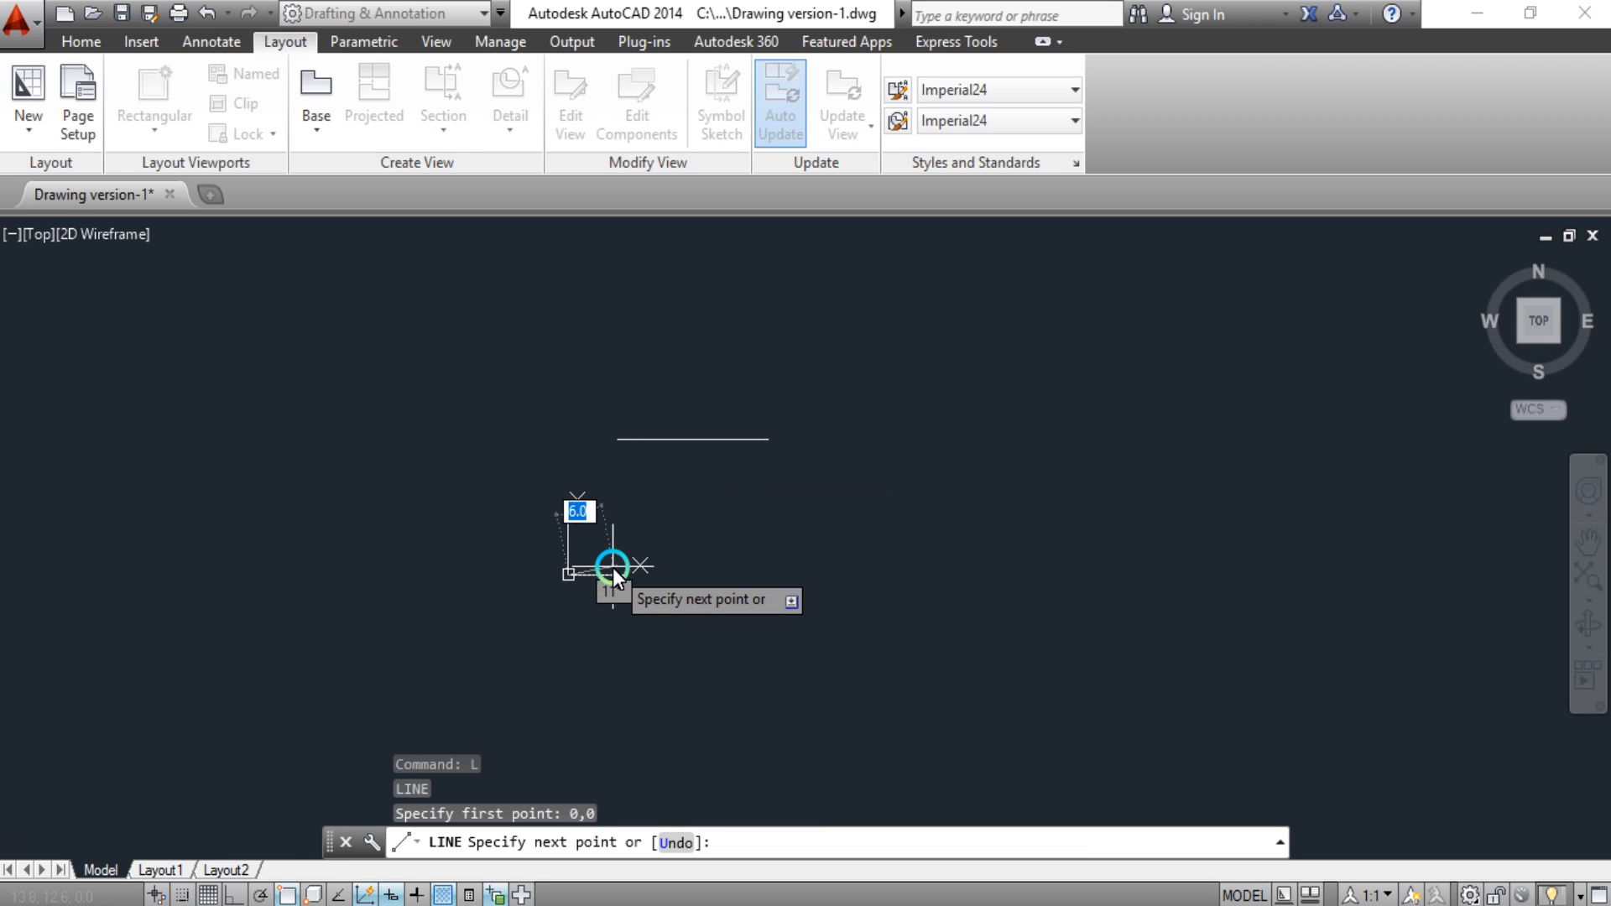
{"action": "scroll", "coordinate": [613, 568], "scroll_direction": "up", "scroll_amount": 4}
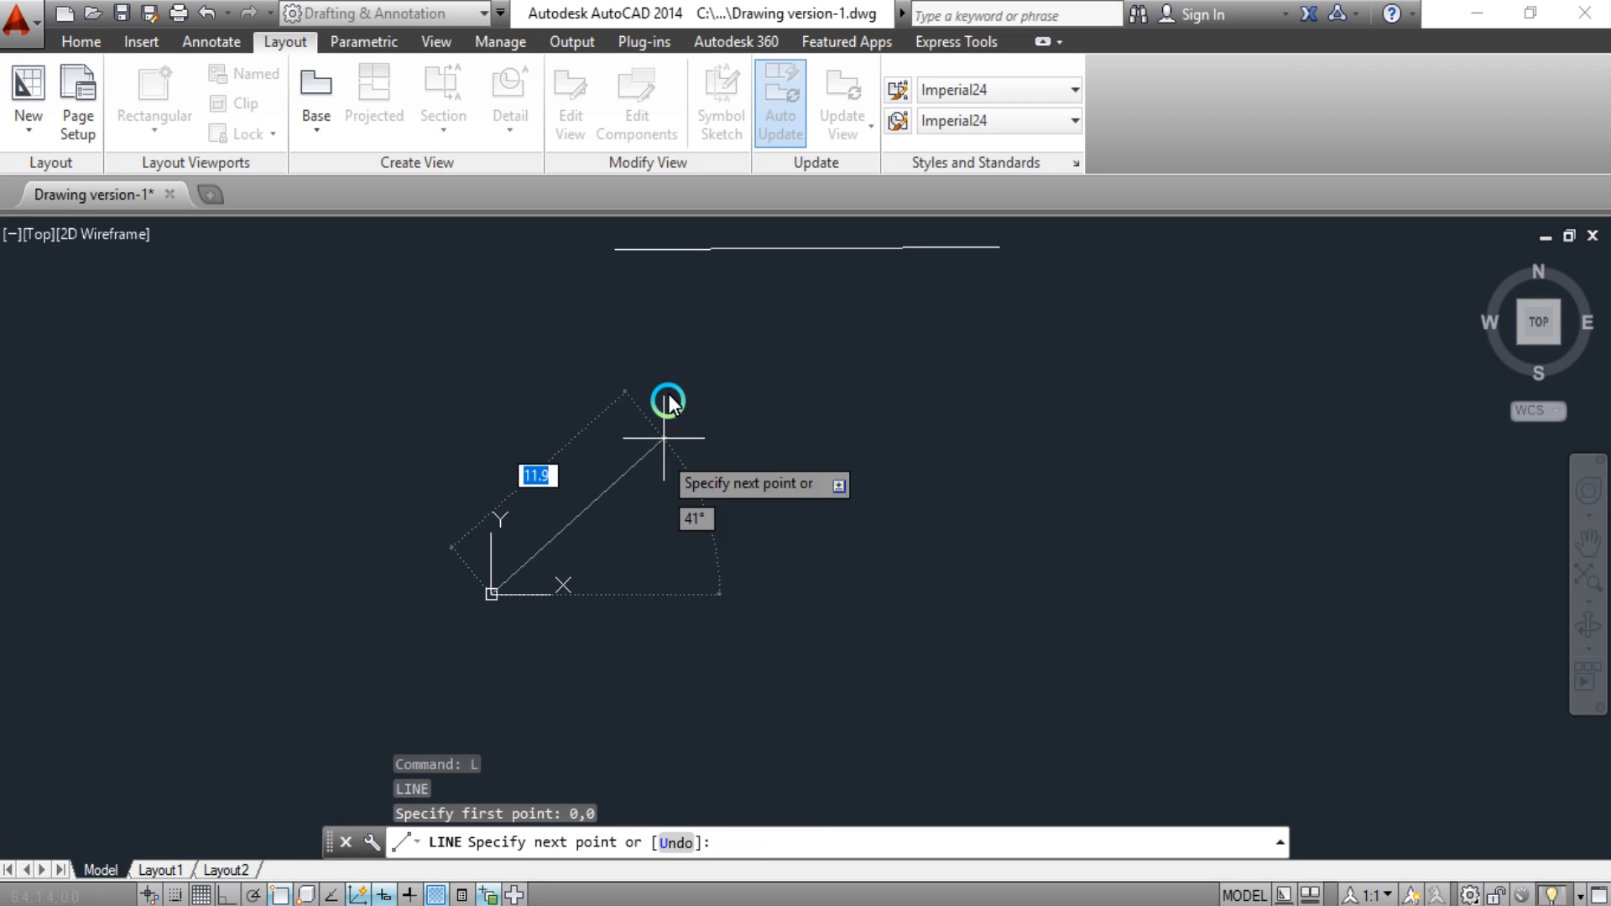
{"action": "middle_click_drag", "start_coordinate": [759, 401], "coordinate": [695, 506]}
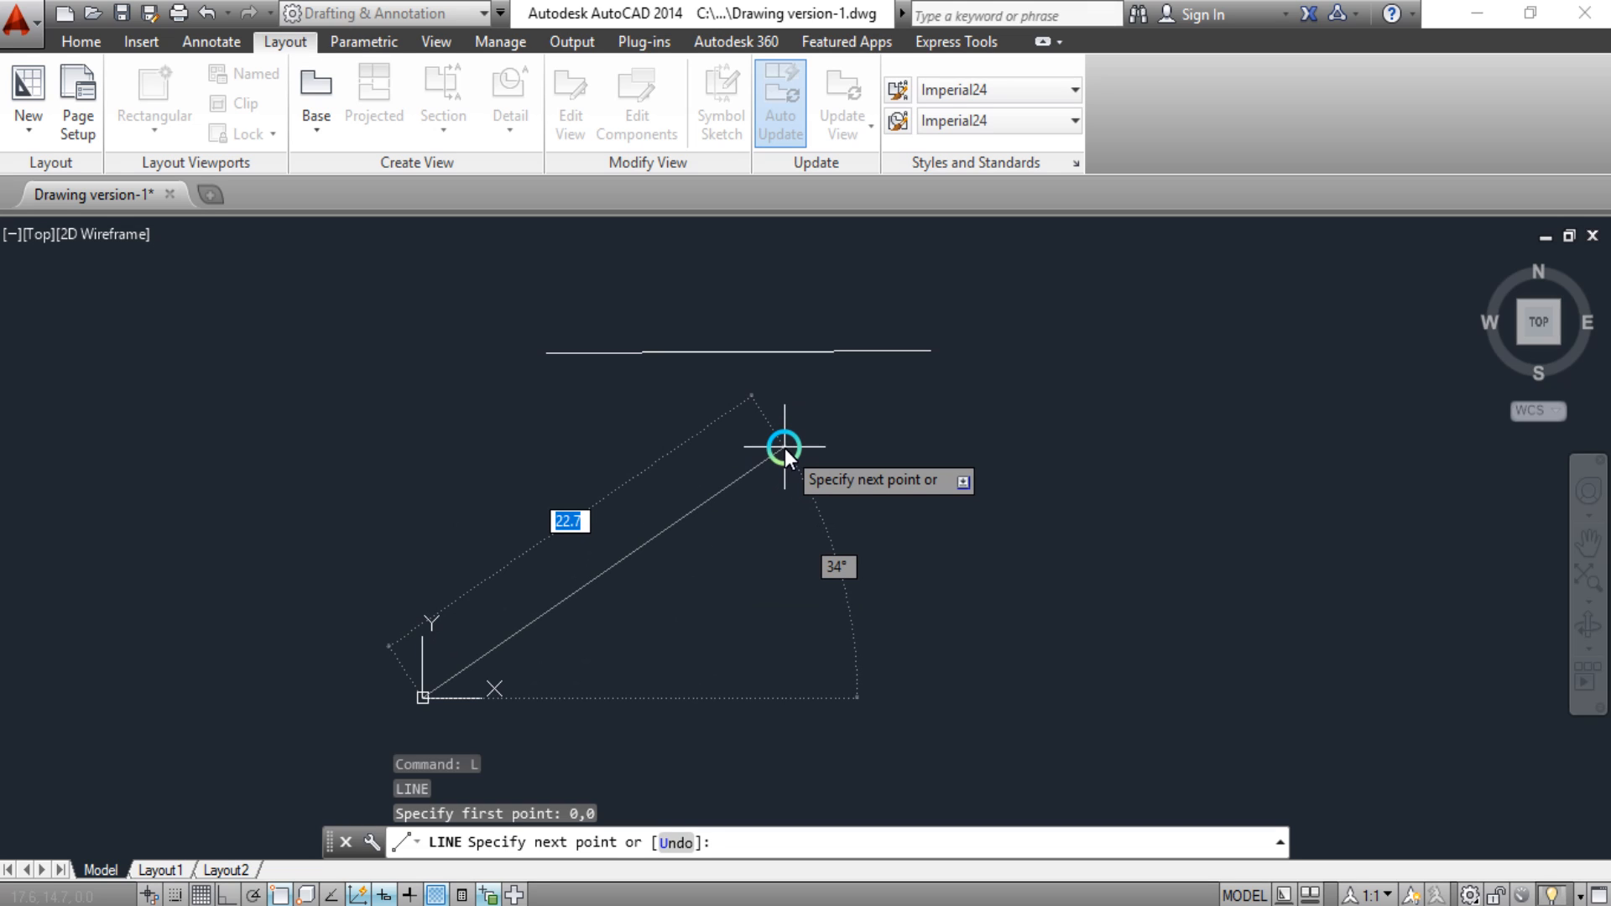
{"action": "type", "text": "20"}
{"action": "key", "text": "Tab"}
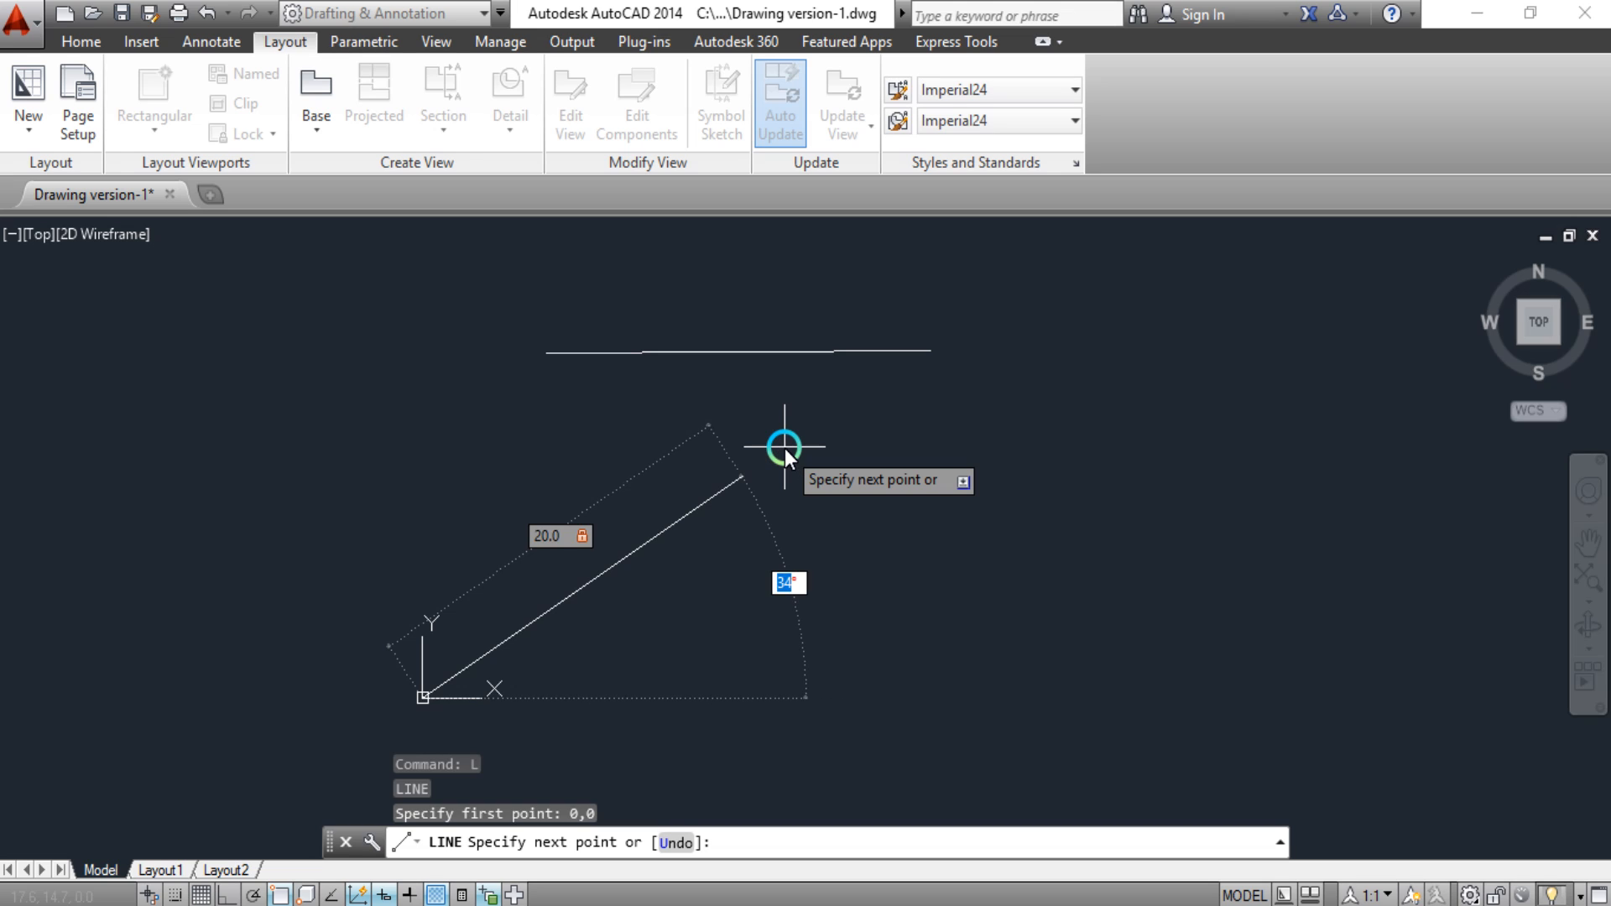
{"action": "type", "text": "45"}
{"action": "key", "text": "Return"}
{"action": "key", "text": "Return"}
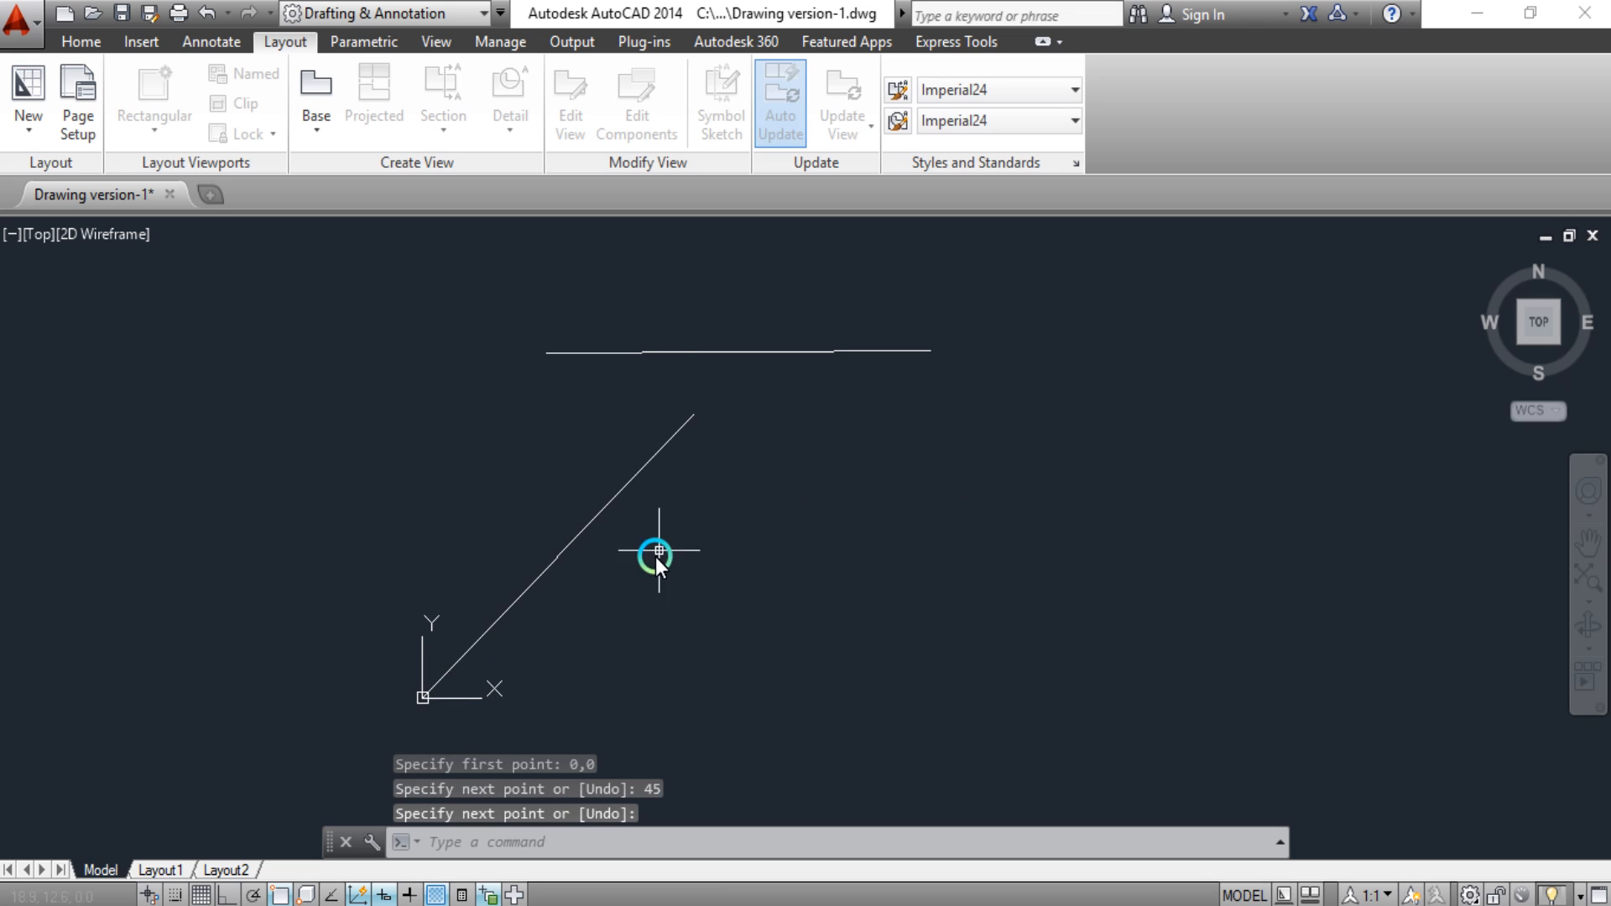
Delete the slanted line that starts at the origin.
{"action": "scroll", "coordinate": [634, 591], "scroll_direction": "up", "scroll_amount": 2}
{"action": "scroll", "coordinate": [713, 517], "scroll_direction": "down", "scroll_amount": 2}
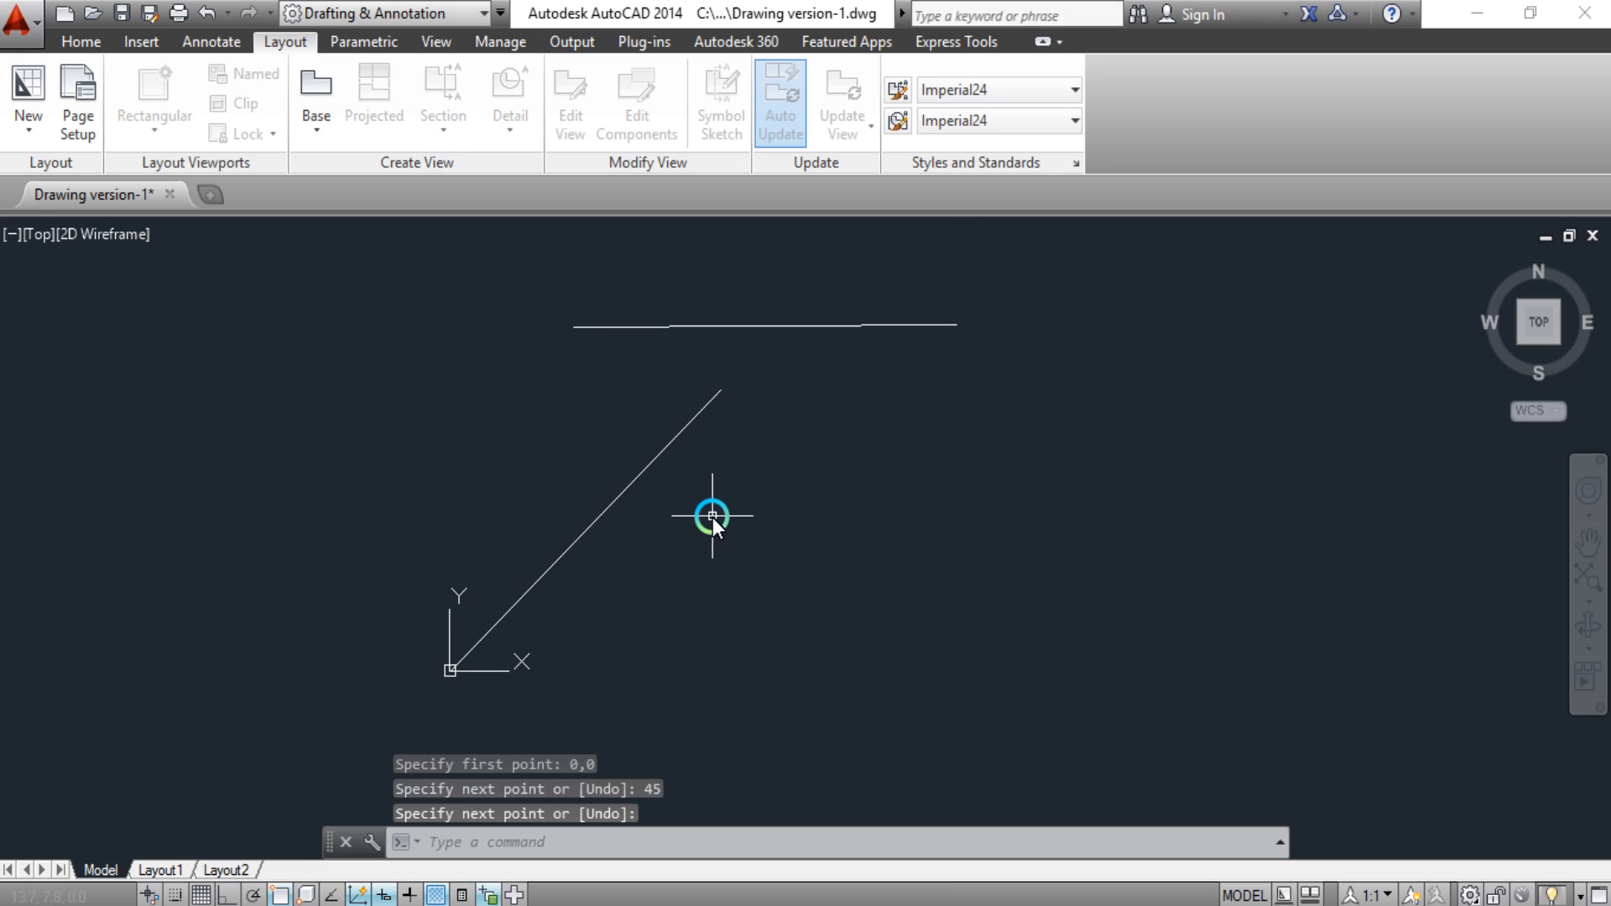
{"action": "scroll", "coordinate": [591, 534], "scroll_direction": "up", "scroll_amount": 4}
{"action": "scroll", "coordinate": [597, 532], "scroll_direction": "down", "scroll_amount": 6}
{"action": "scroll", "coordinate": [688, 504], "scroll_direction": "up", "scroll_amount": 2}
{"action": "left_click", "coordinate": [746, 482]}
{"action": "left_click", "coordinate": [647, 390]}
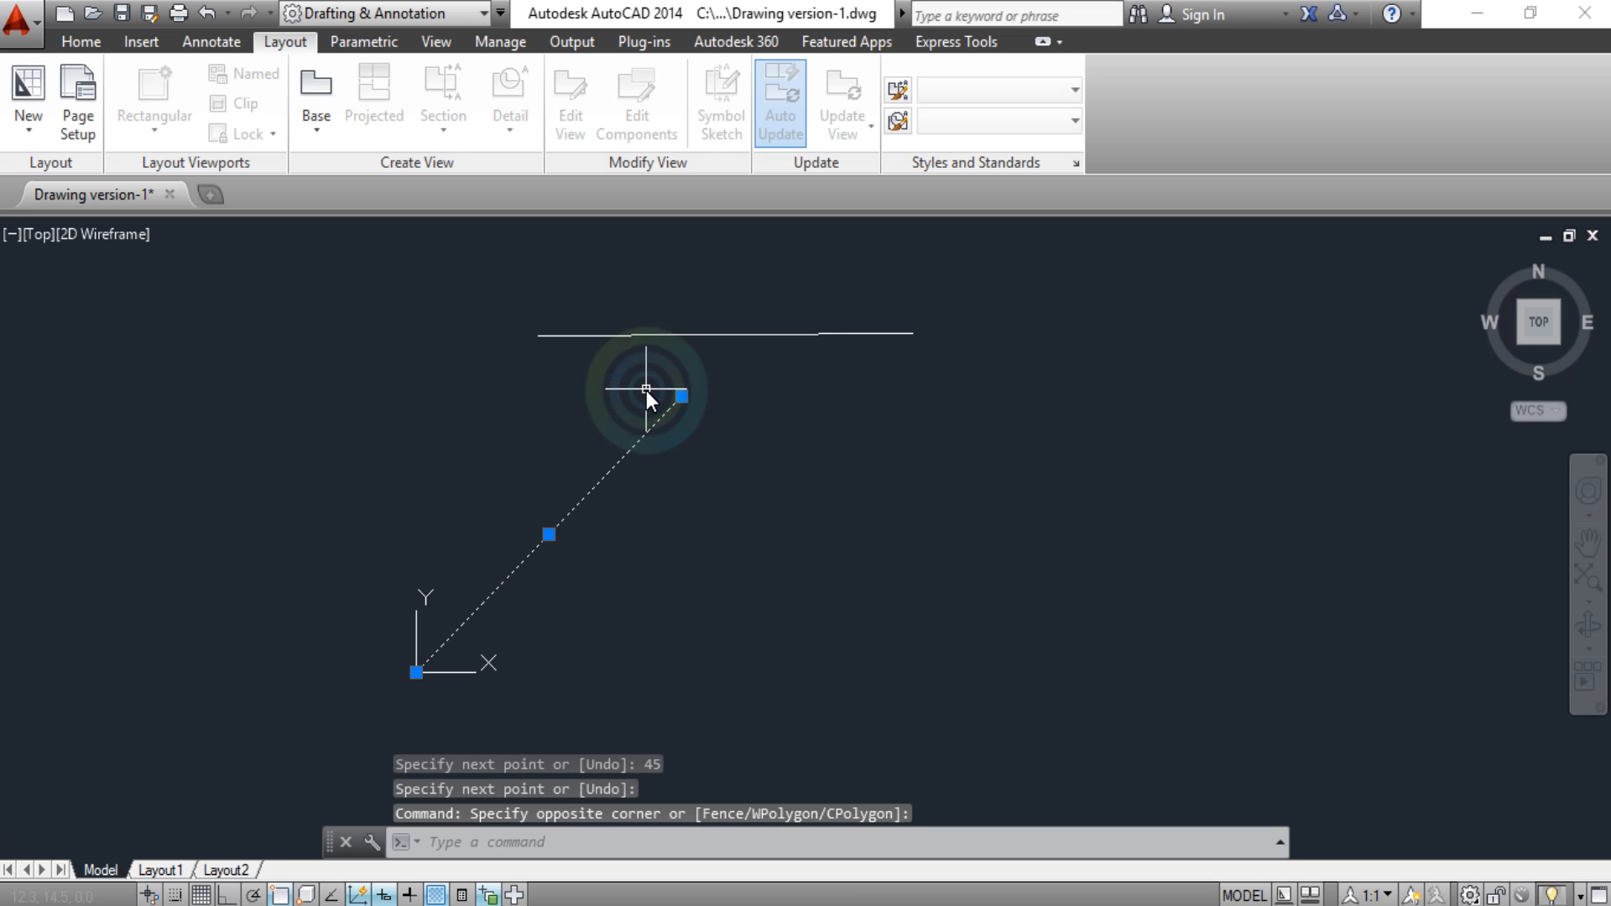
{"action": "key", "text": "Delete"}
Draw a horizontal line 20 mm long below the existing line, with Ortho mode turned on.
{"action": "type", "text": "l"}
{"action": "key", "text": "Return"}
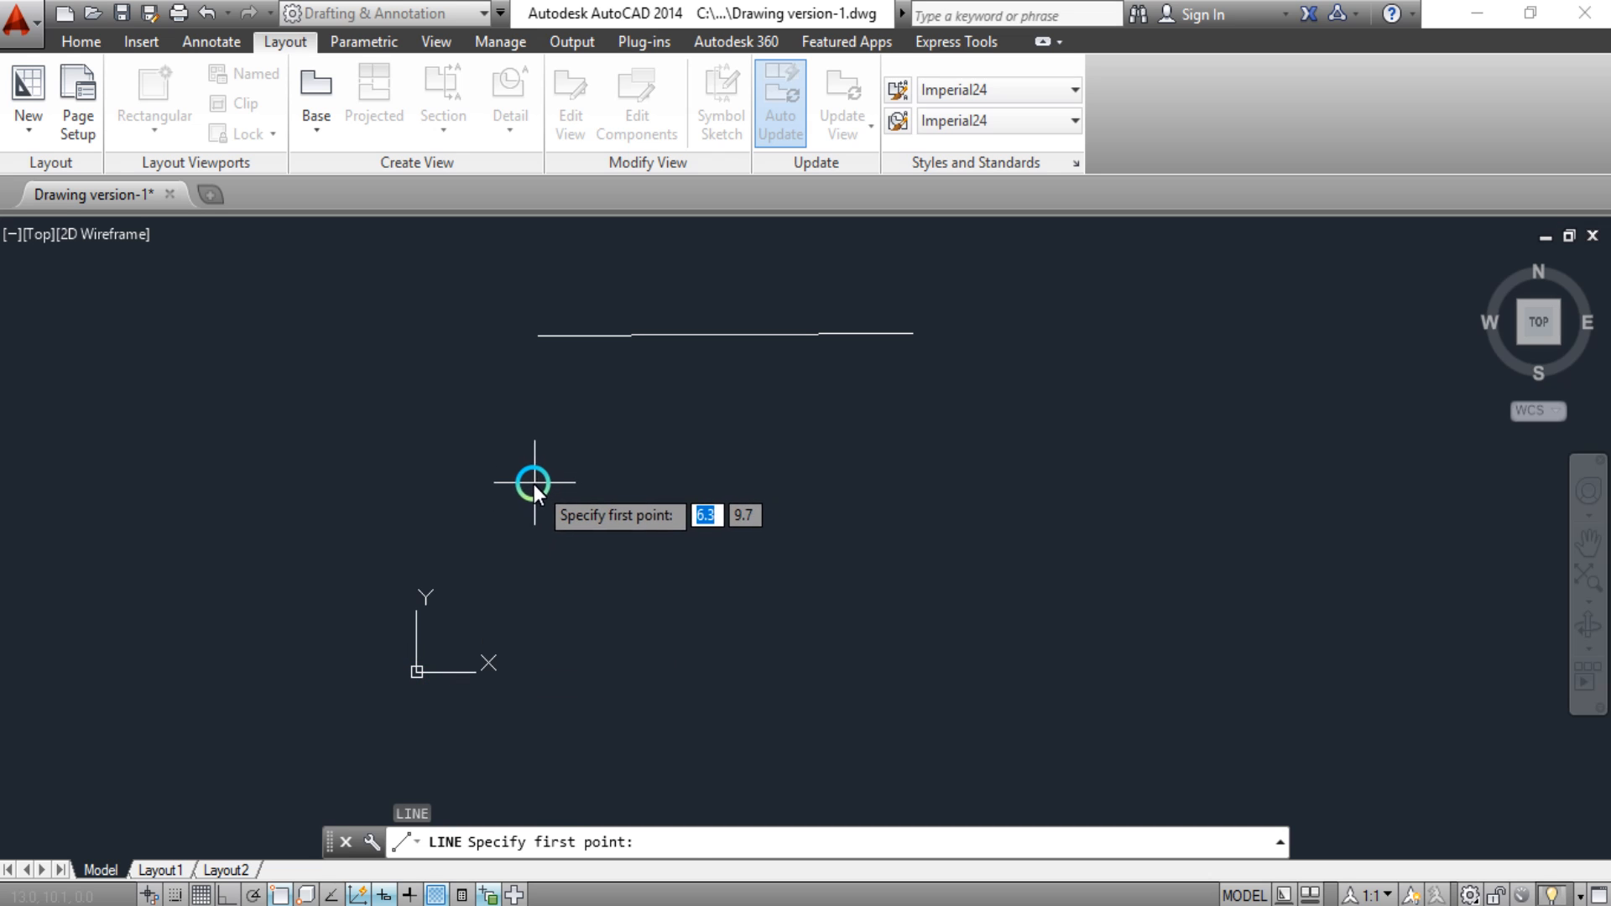
{"action": "left_click", "coordinate": [578, 485]}
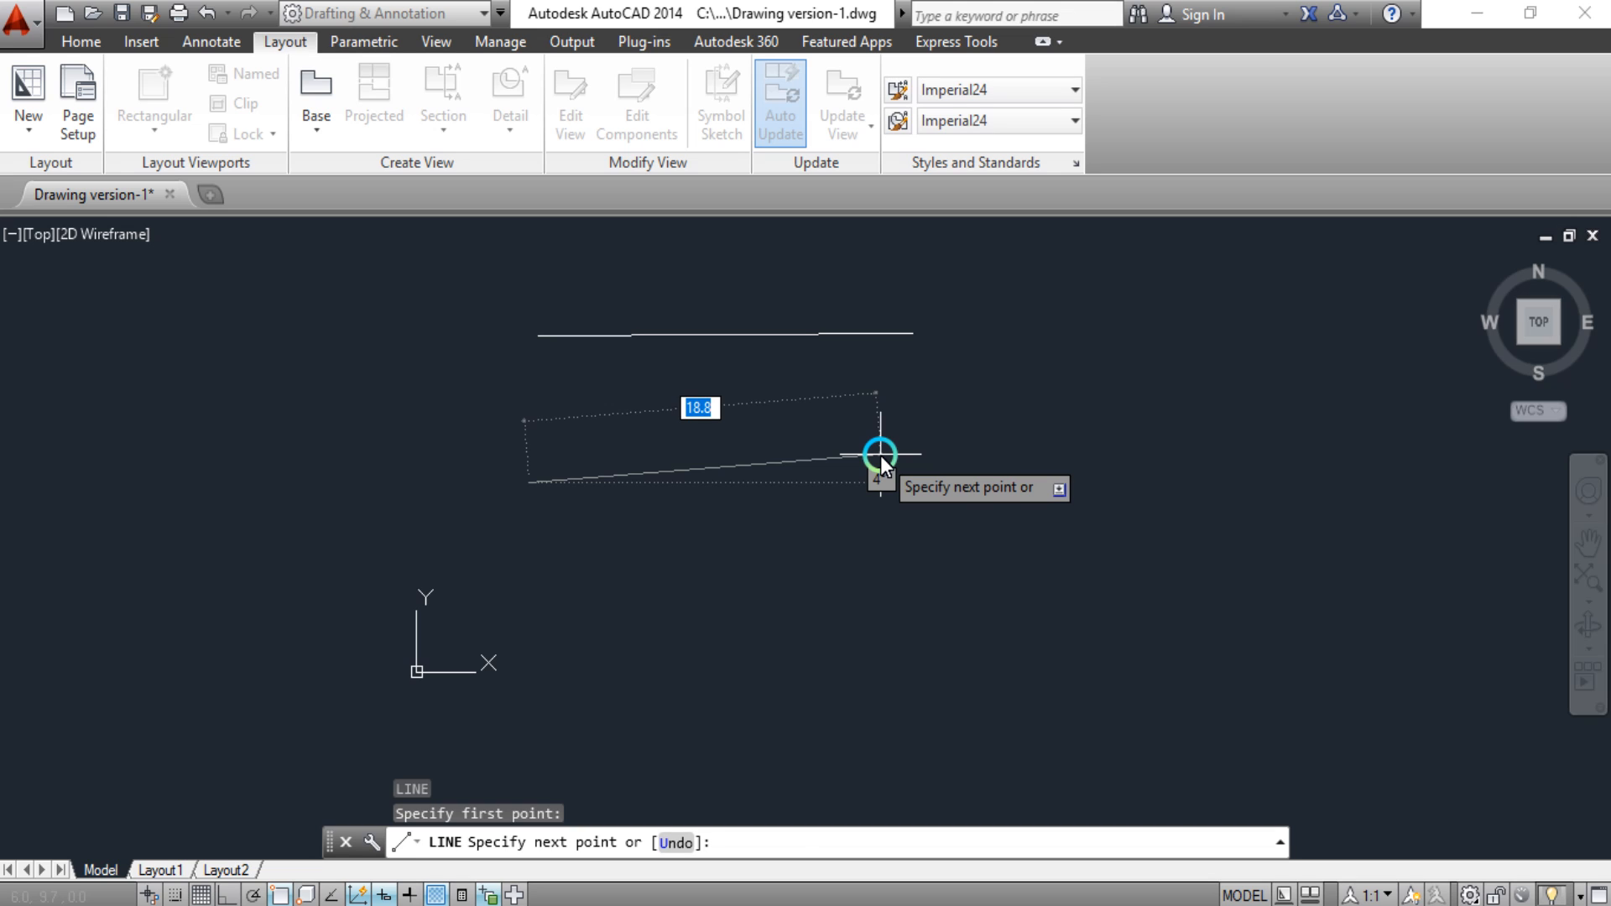
{"action": "key", "text": "F8"}
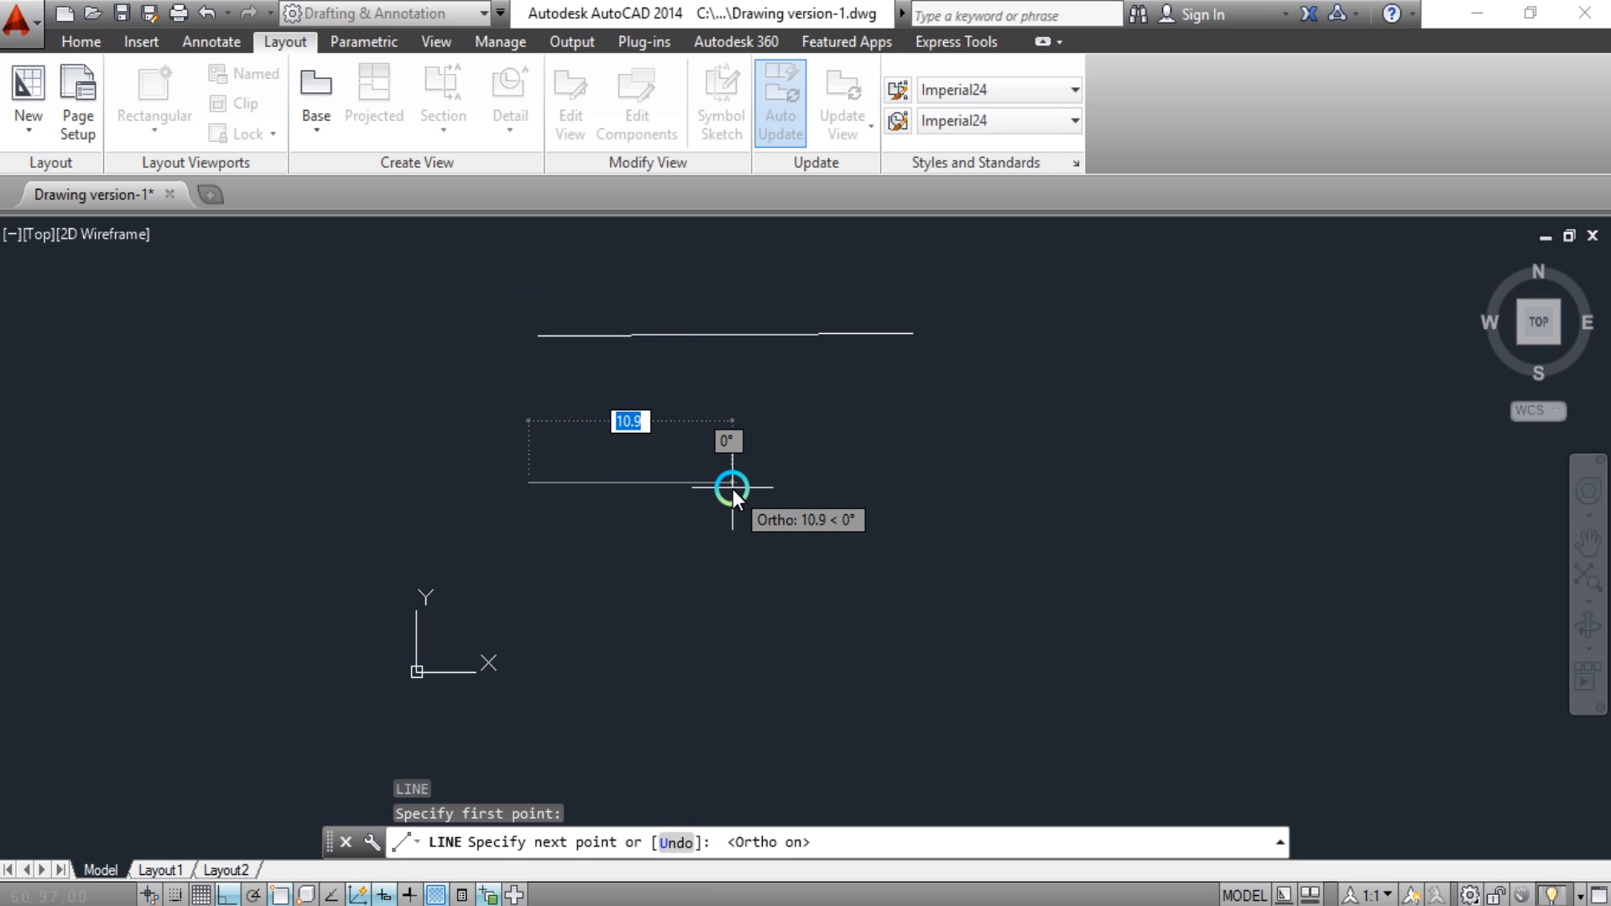
{"action": "key", "text": "F8"}
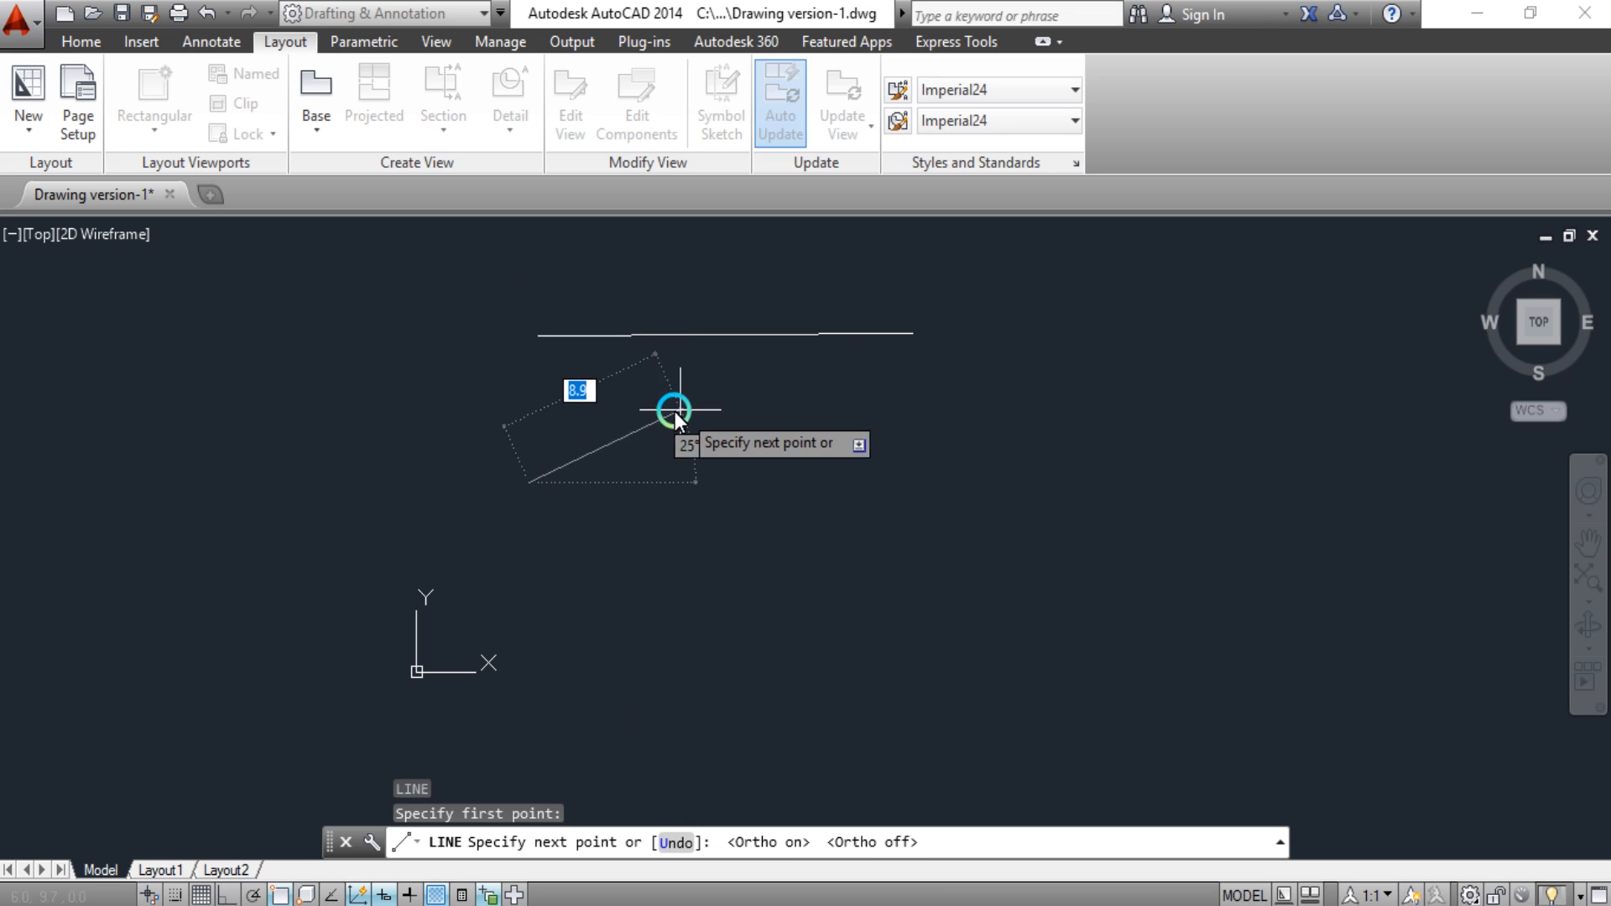
{"action": "key", "text": "F8"}
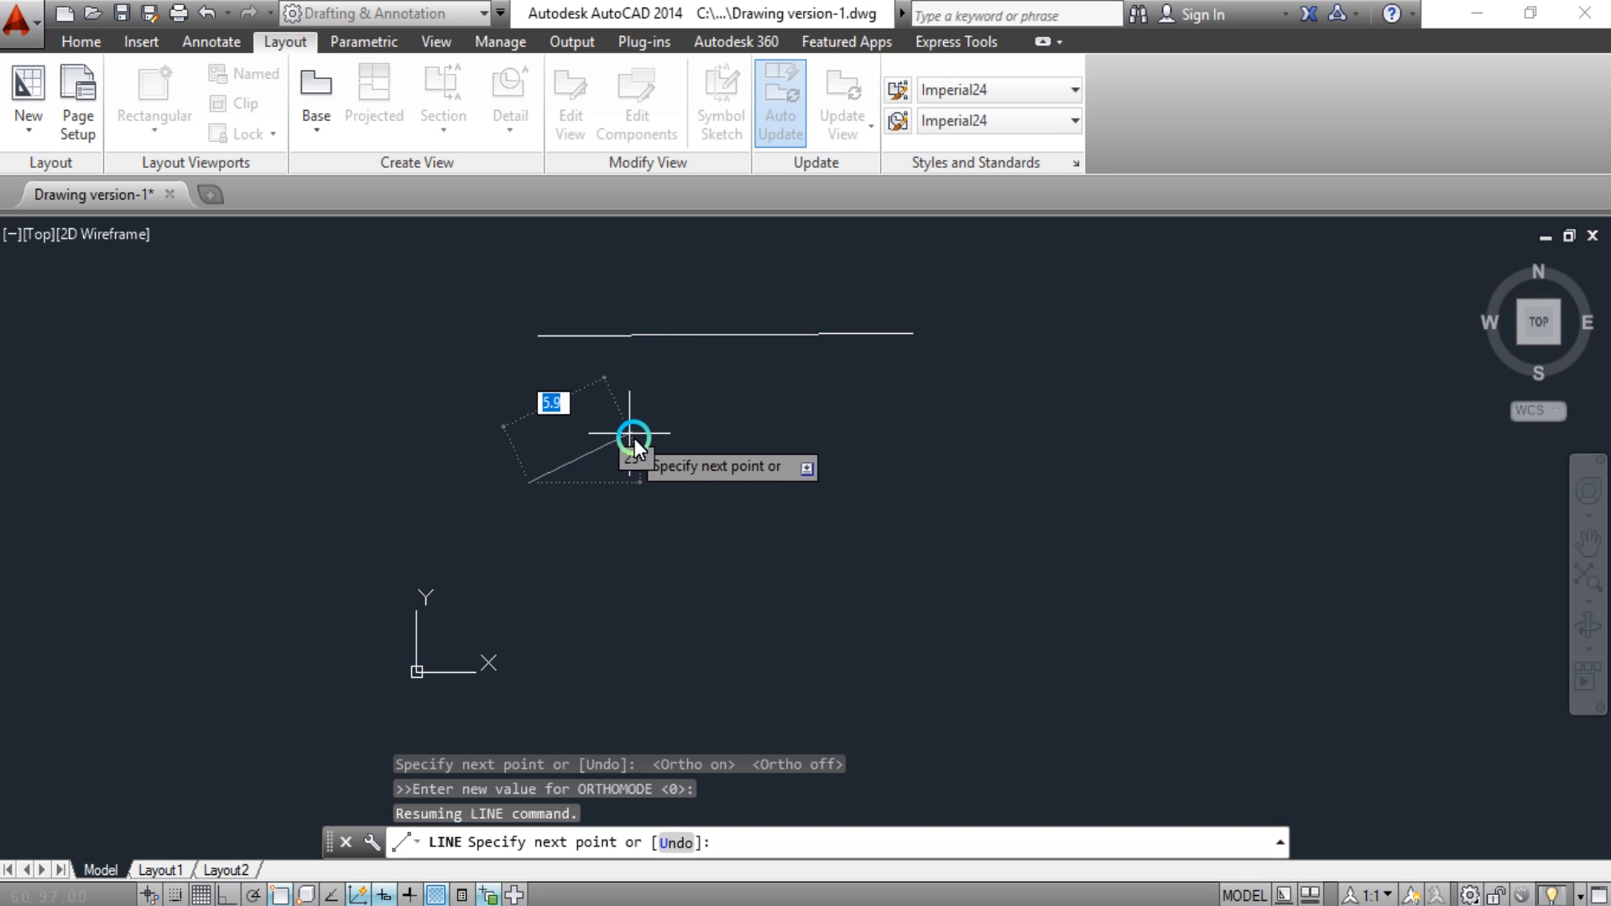
{"action": "key", "text": "F8"}
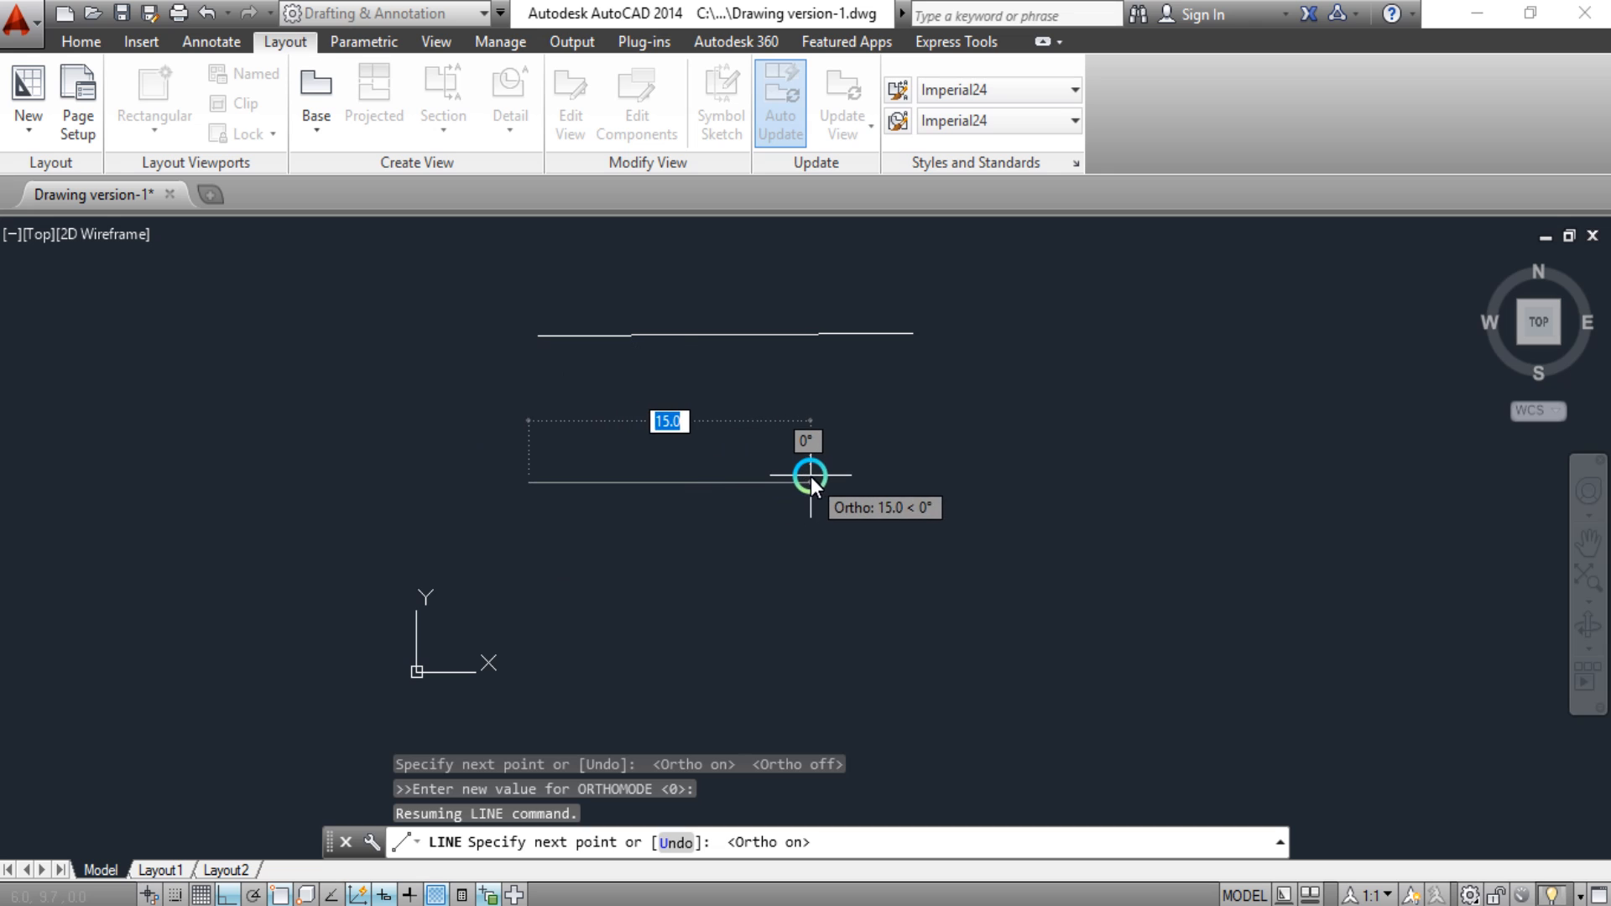
{"action": "type", "text": "20"}
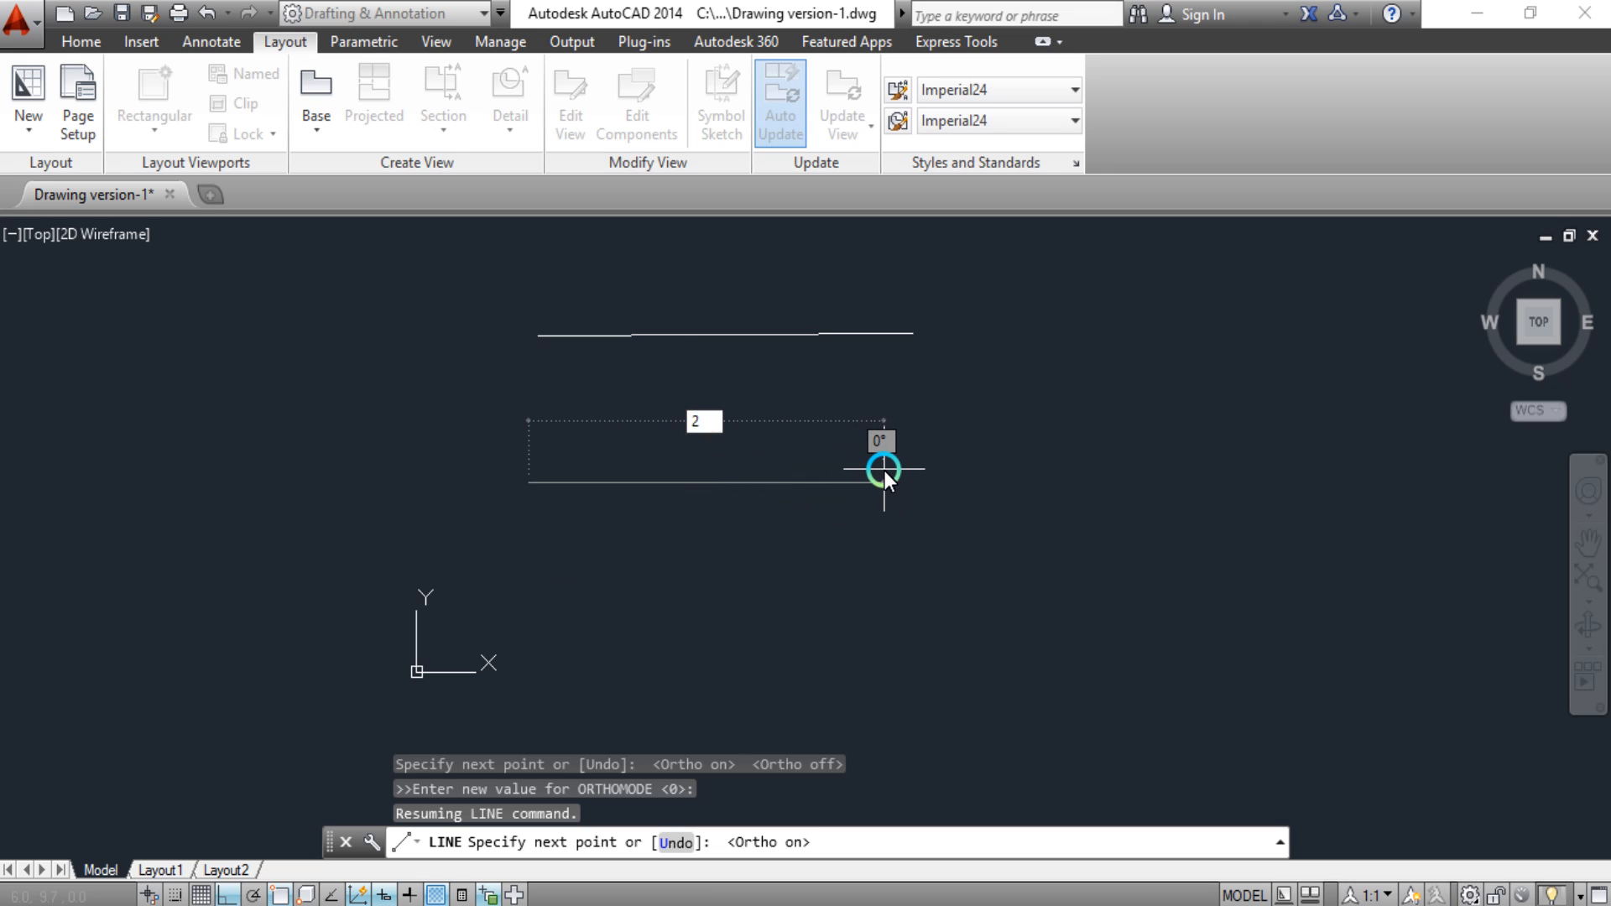
{"action": "key", "text": "Return"}
{"action": "key", "text": "Return"}
Draw a horizontal line segment 20 mm long between the two existing lines, running towards +X.
{"action": "scroll", "coordinate": [831, 415], "scroll_direction": "up", "scroll_amount": 2}
{"action": "middle_click_drag", "start_coordinate": [829, 416], "coordinate": [808, 495]}
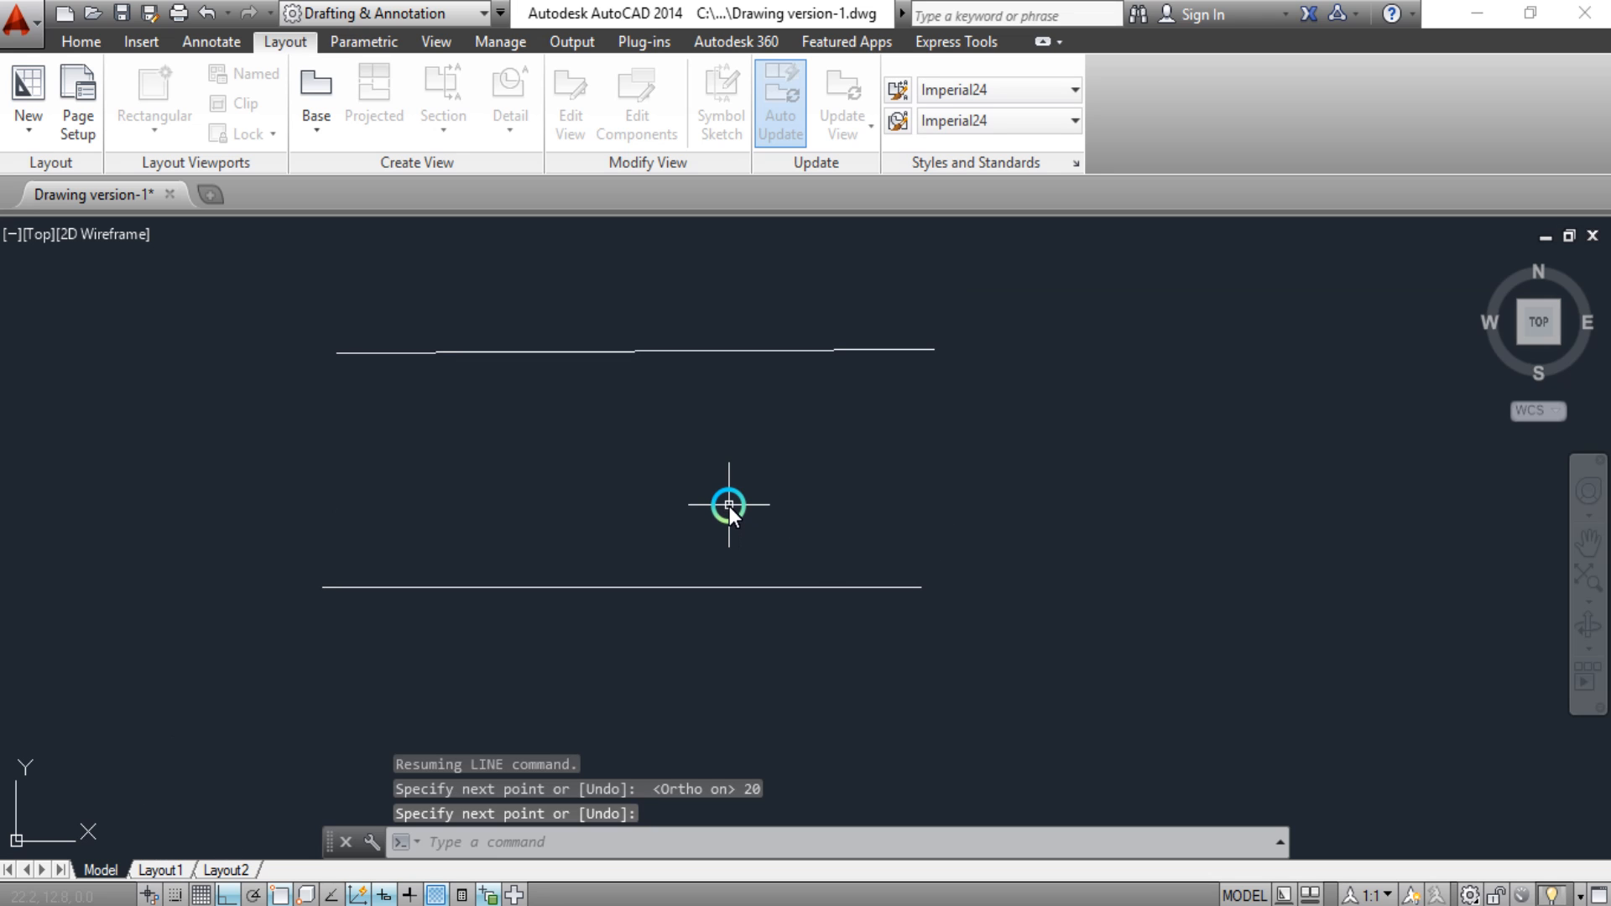
{"action": "type", "text": "l"}
{"action": "key", "text": "Return"}
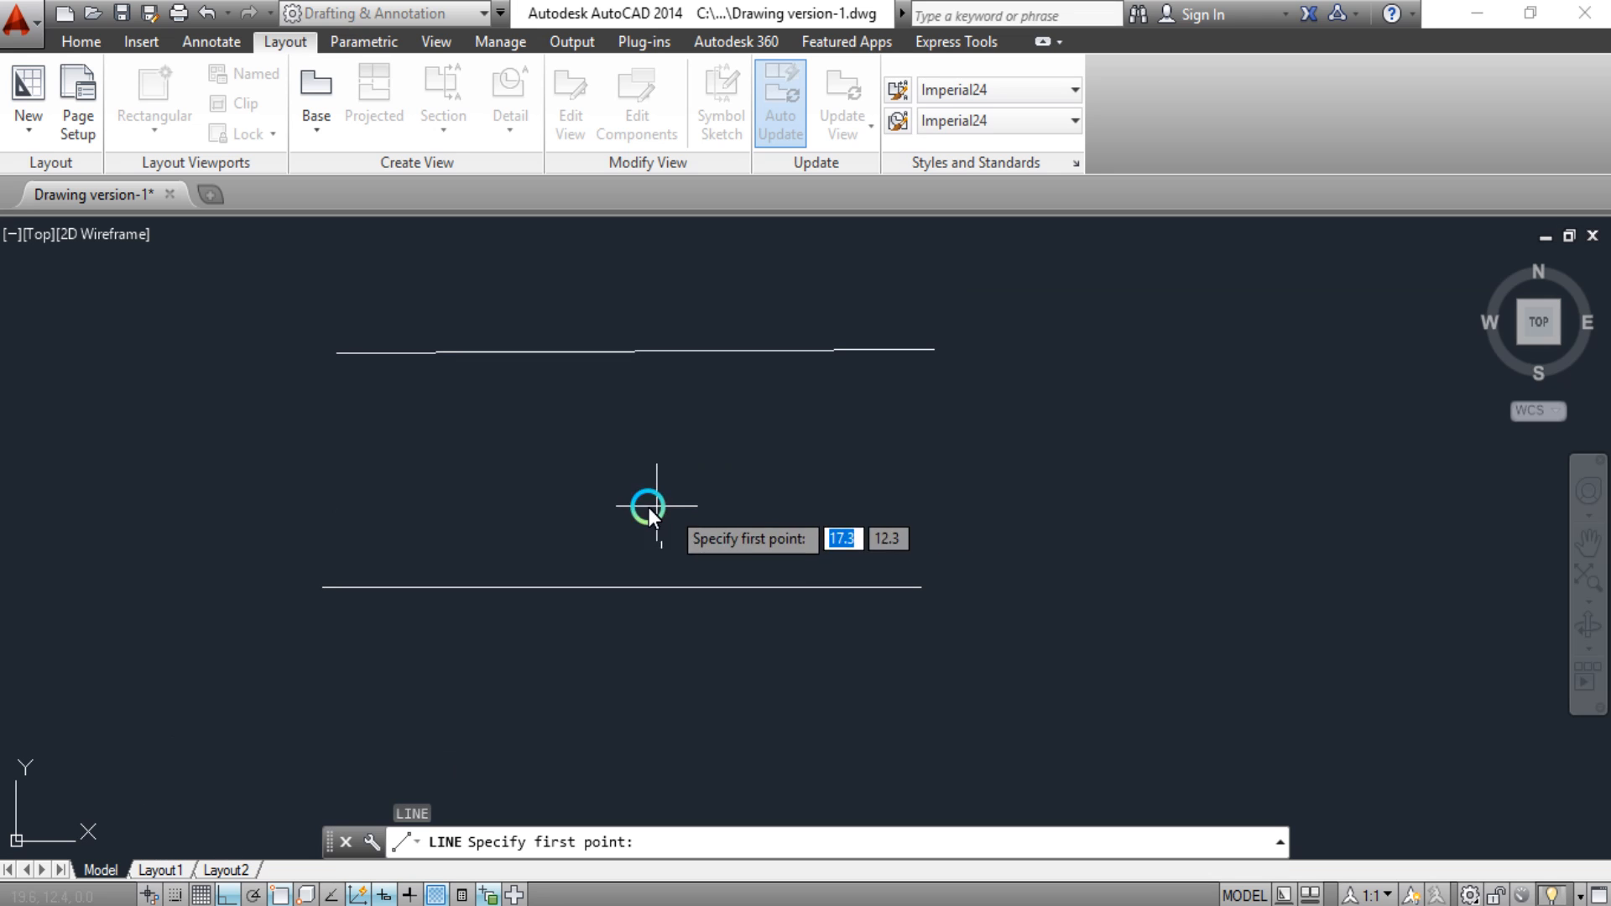
{"action": "left_click", "coordinate": [320, 505]}
{"action": "type", "text": "20"}
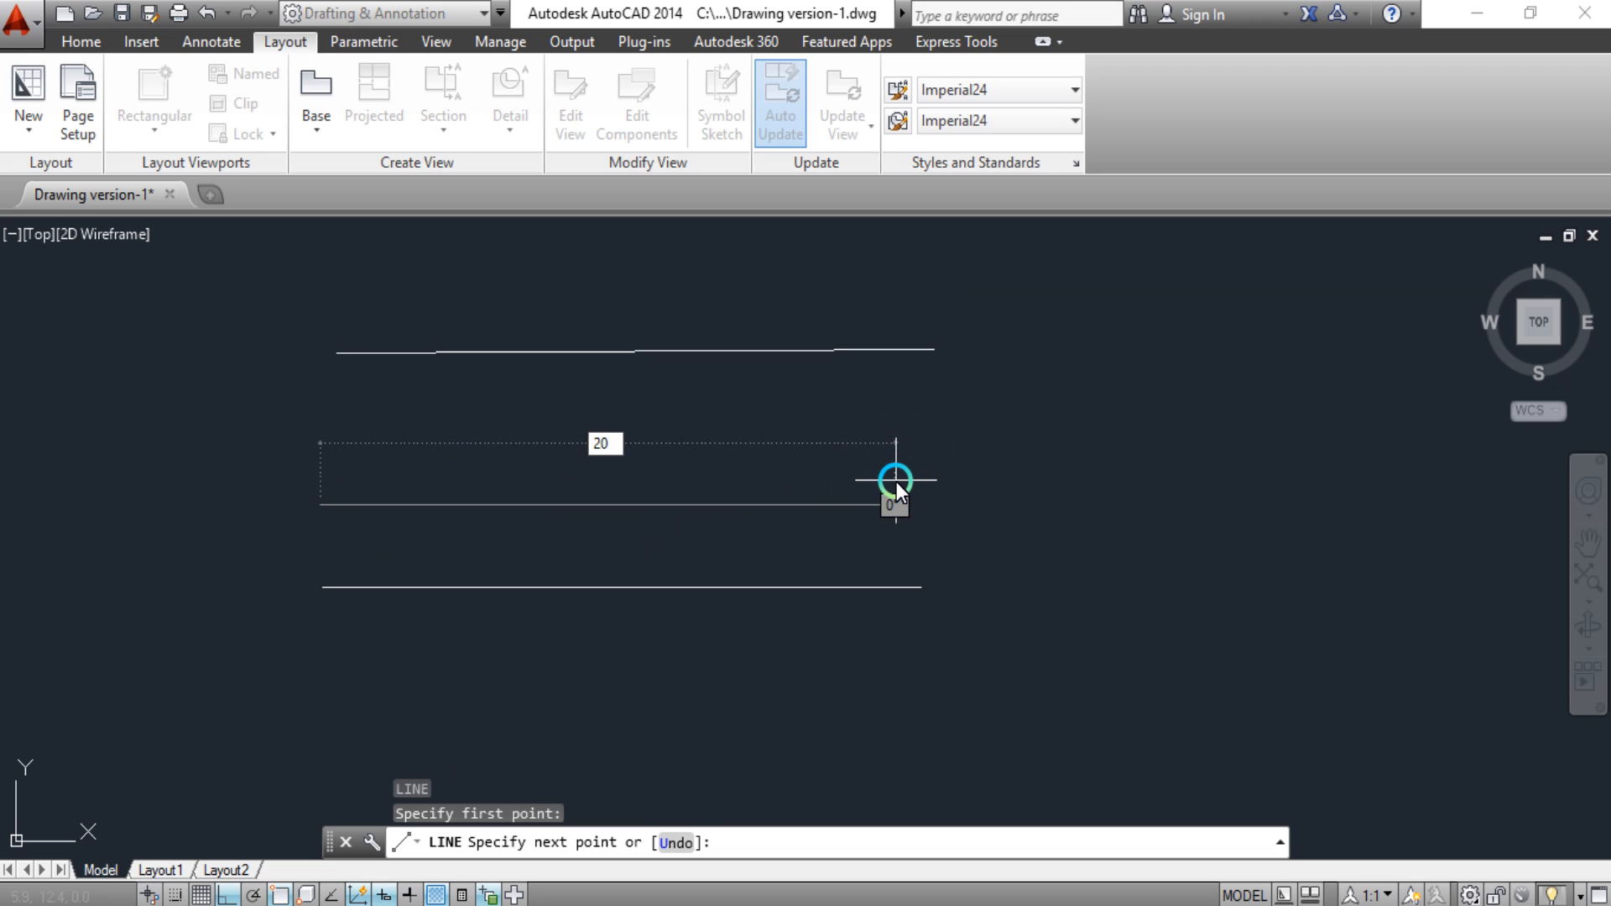
{"action": "key", "text": "Return"}
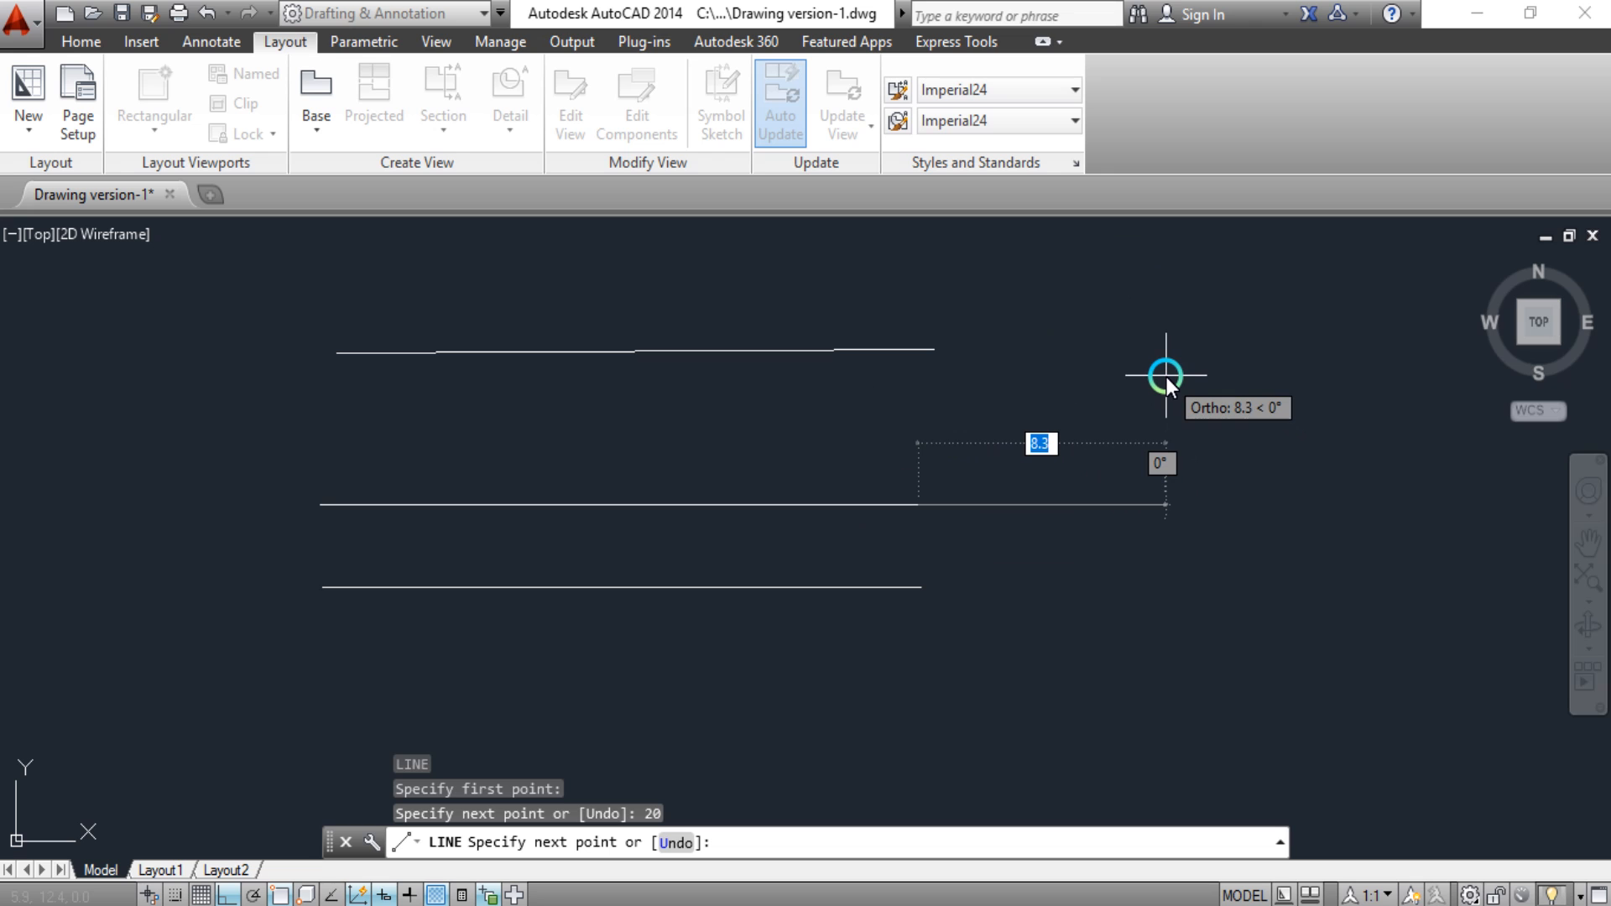
Continue the middle line in the same direction with a 15 mm segment and finish the line.
{"action": "type", "text": "15"}
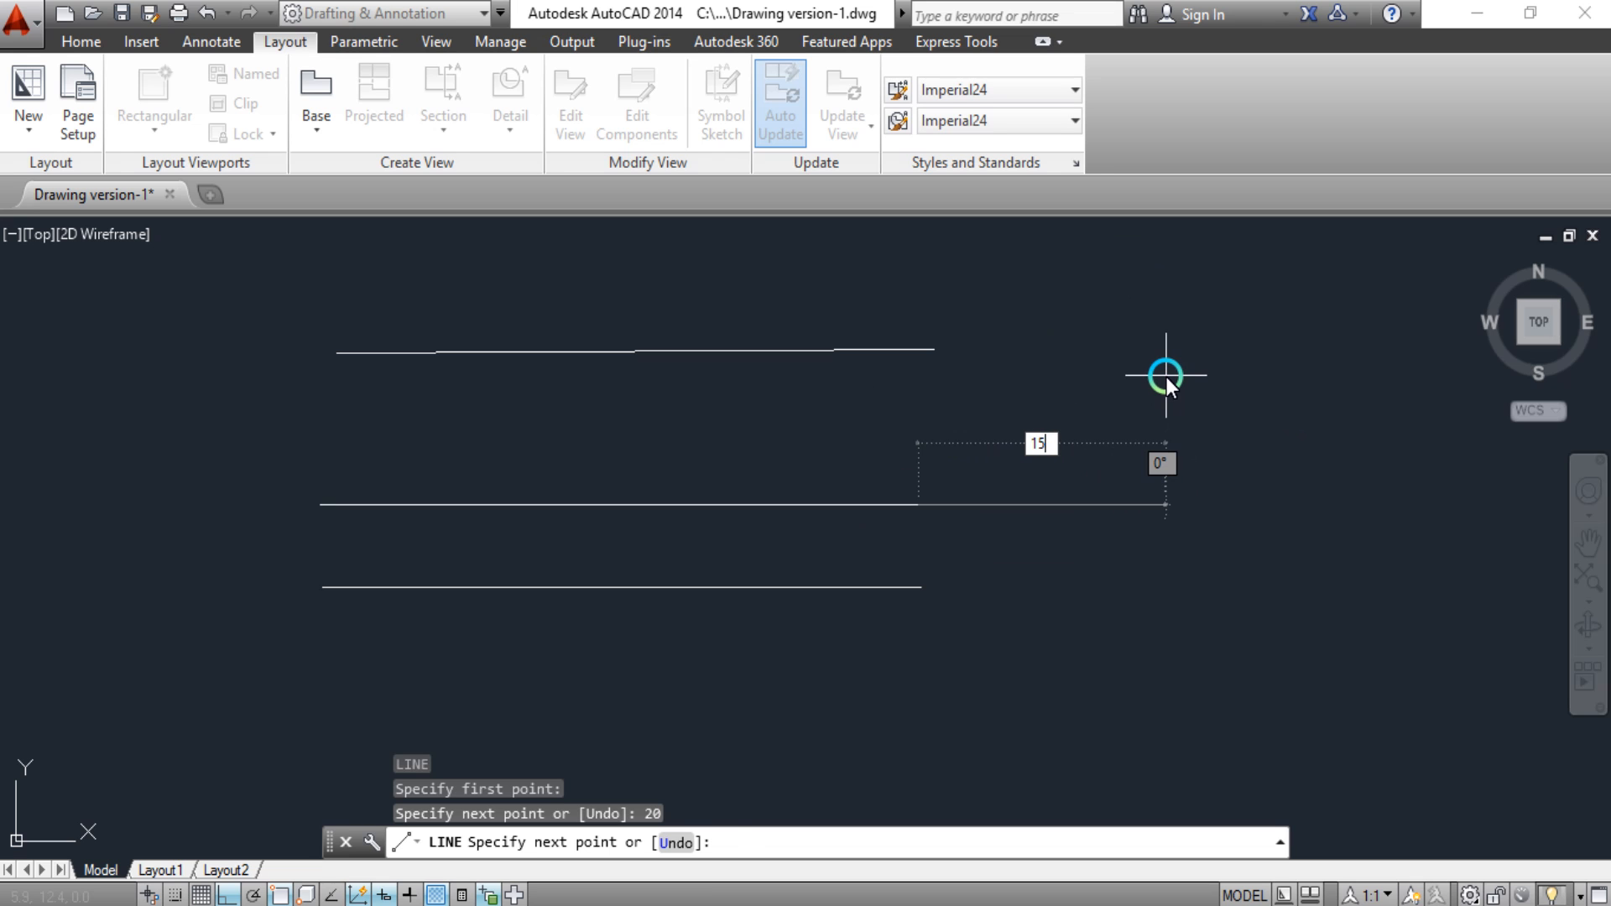
{"action": "key", "text": "Return"}
{"action": "scroll", "coordinate": [1159, 438], "scroll_direction": "down", "scroll_amount": 2}
{"action": "scroll", "coordinate": [1160, 439], "scroll_direction": "down", "scroll_amount": 2}
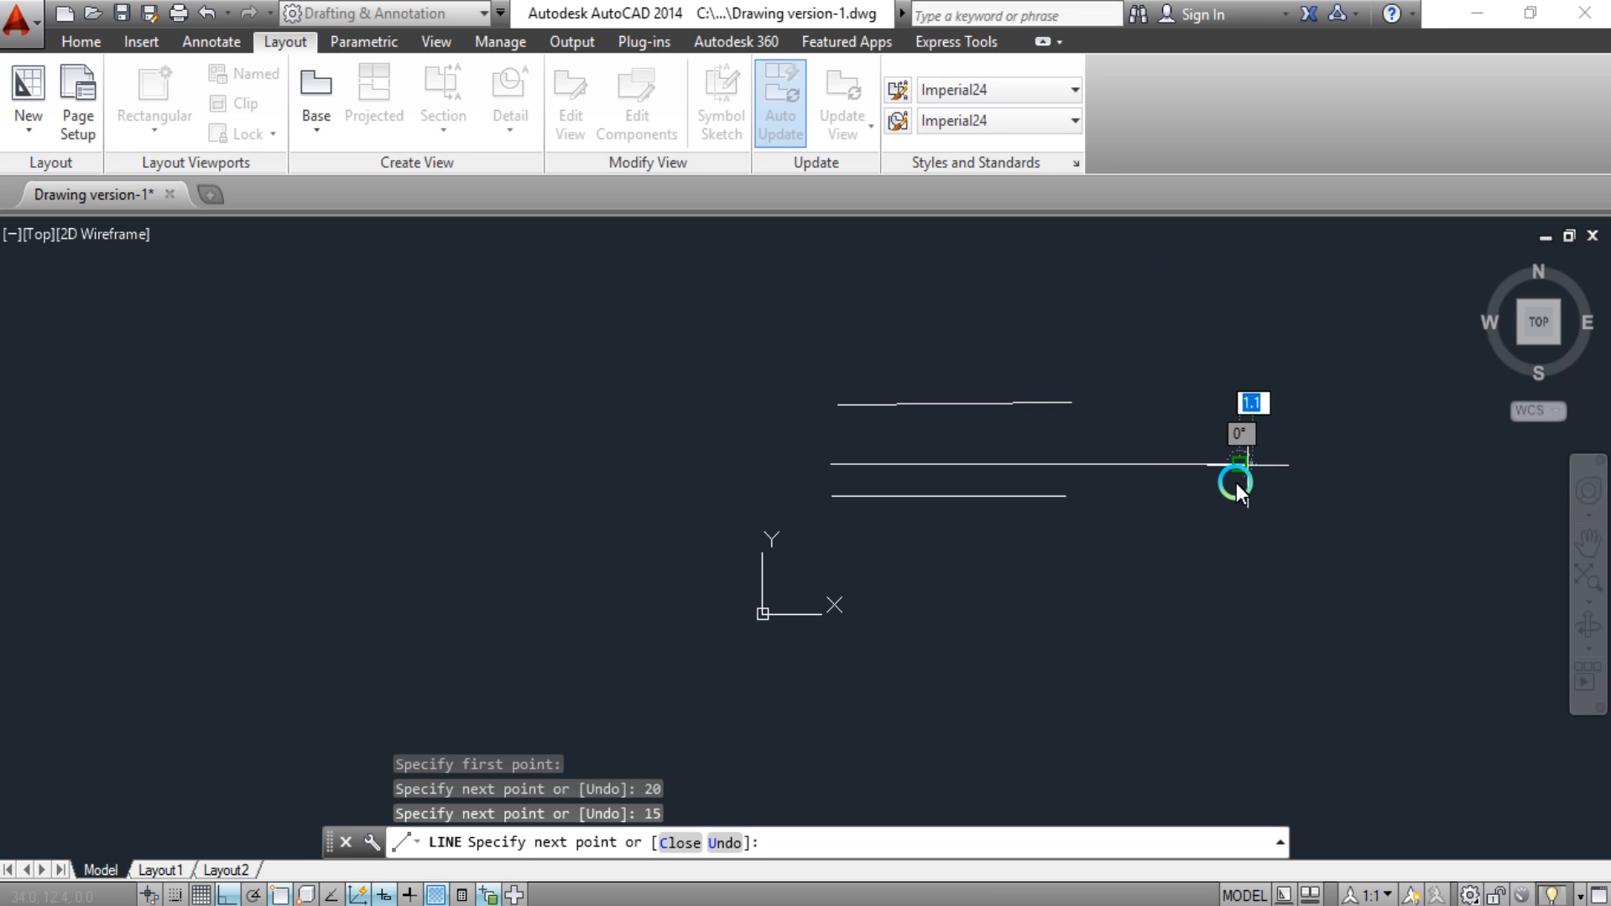
{"action": "scroll", "coordinate": [1251, 426], "scroll_direction": "up", "scroll_amount": 2}
{"action": "scroll", "coordinate": [1240, 446], "scroll_direction": "up", "scroll_amount": 3}
{"action": "scroll", "coordinate": [1012, 470], "scroll_direction": "down", "scroll_amount": 3}
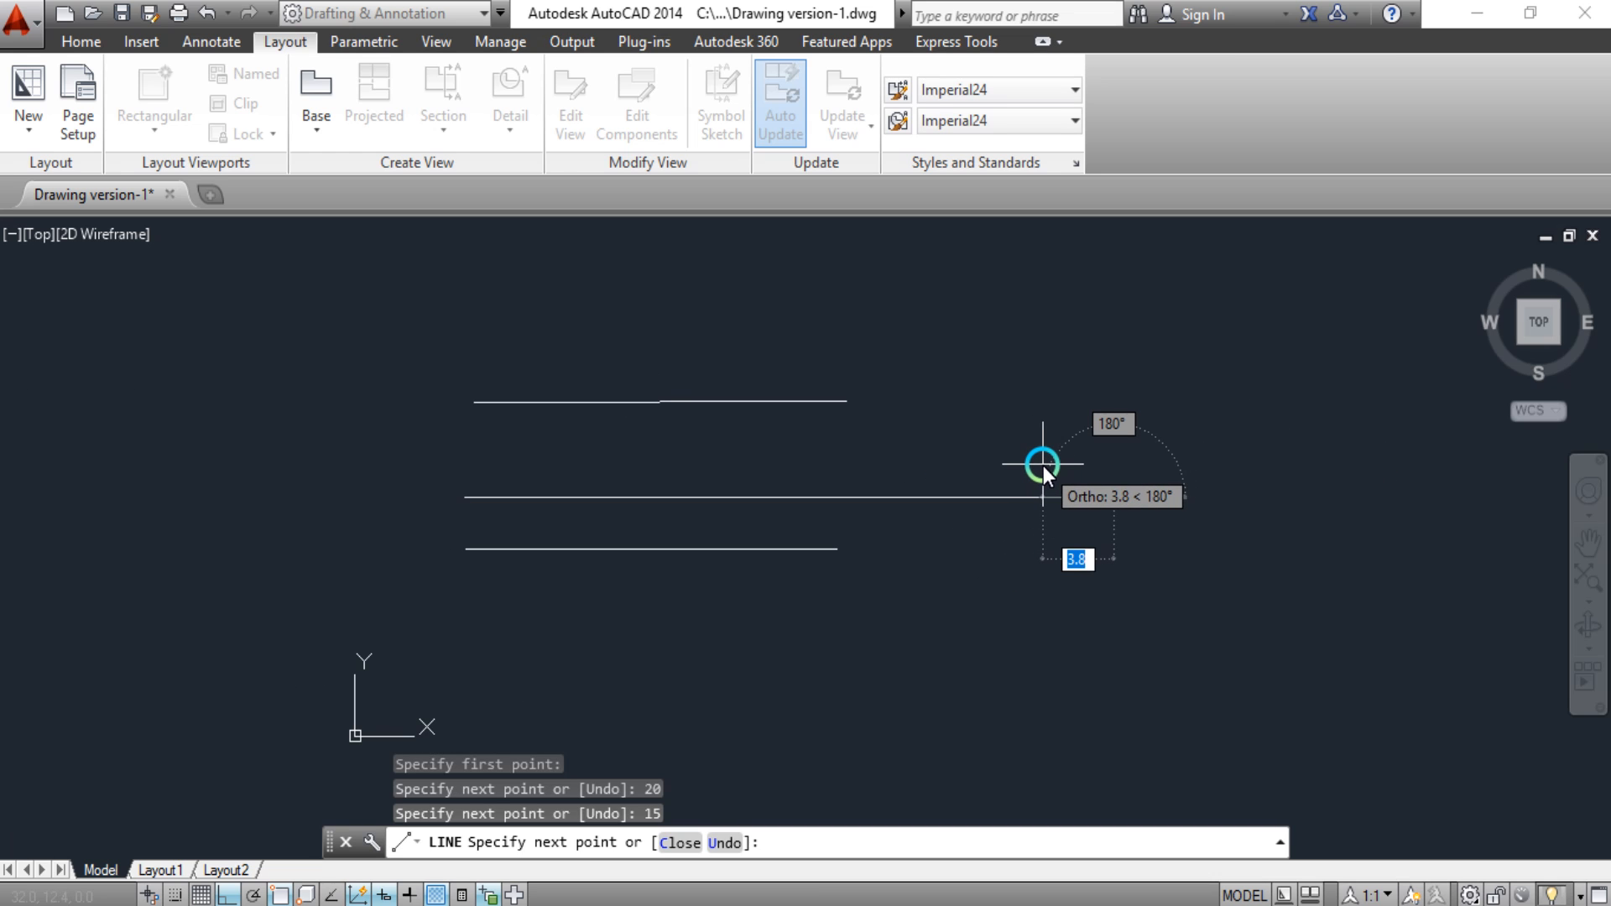
{"action": "key", "text": "Return"}
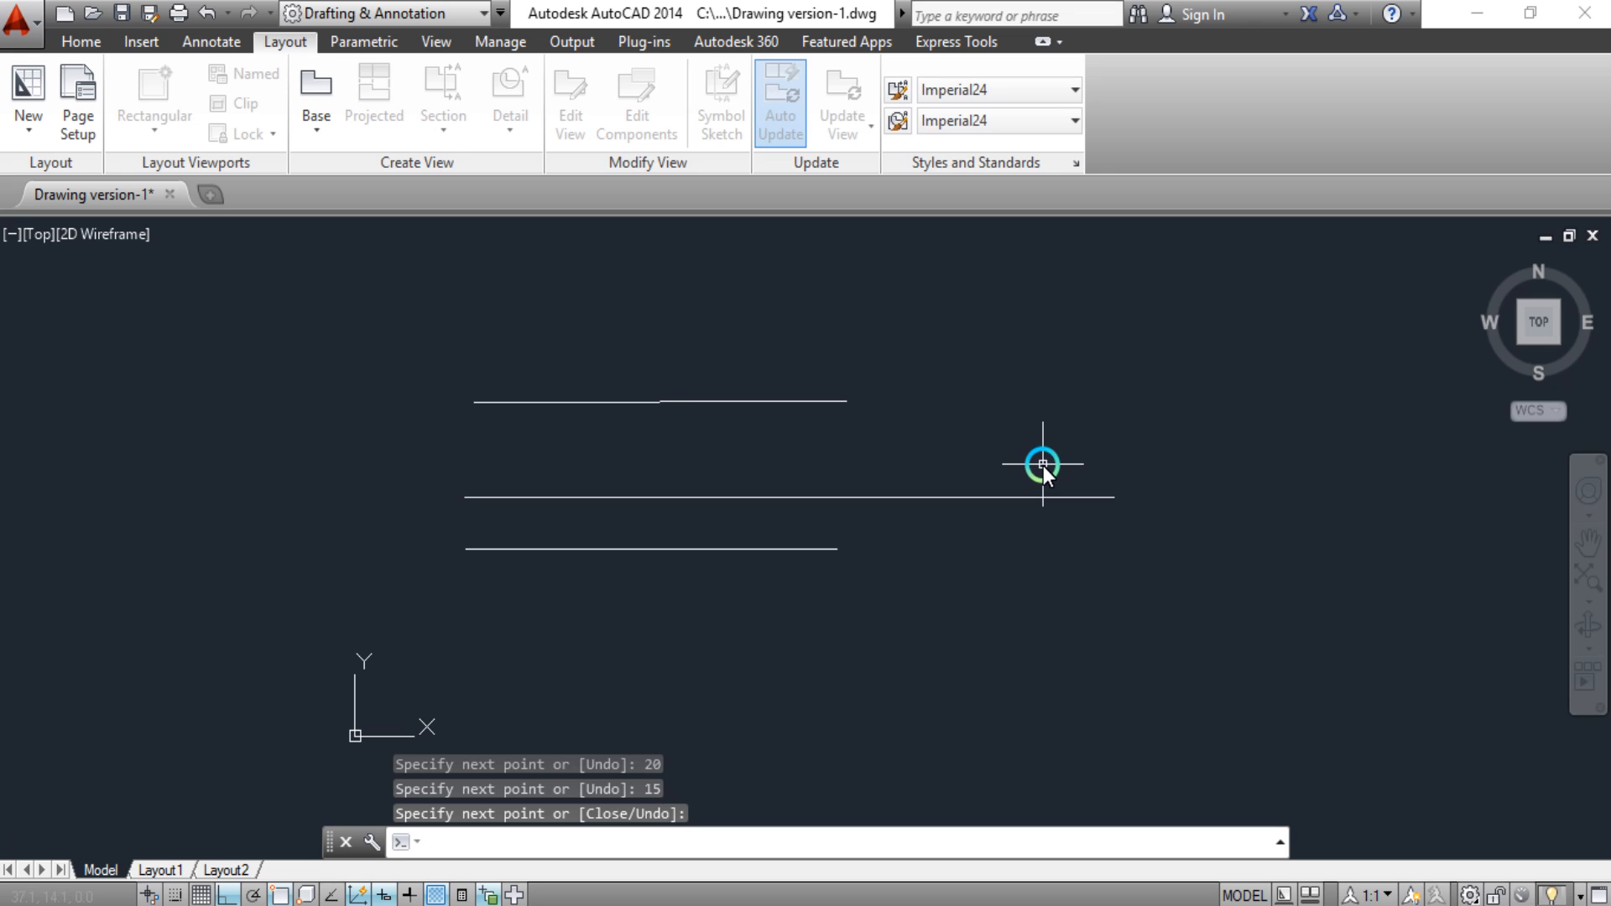
Draw a line 20 mm long at 45 degrees, starting below the lowest horizontal line and crossing the others.
{"action": "key", "text": "Return"}
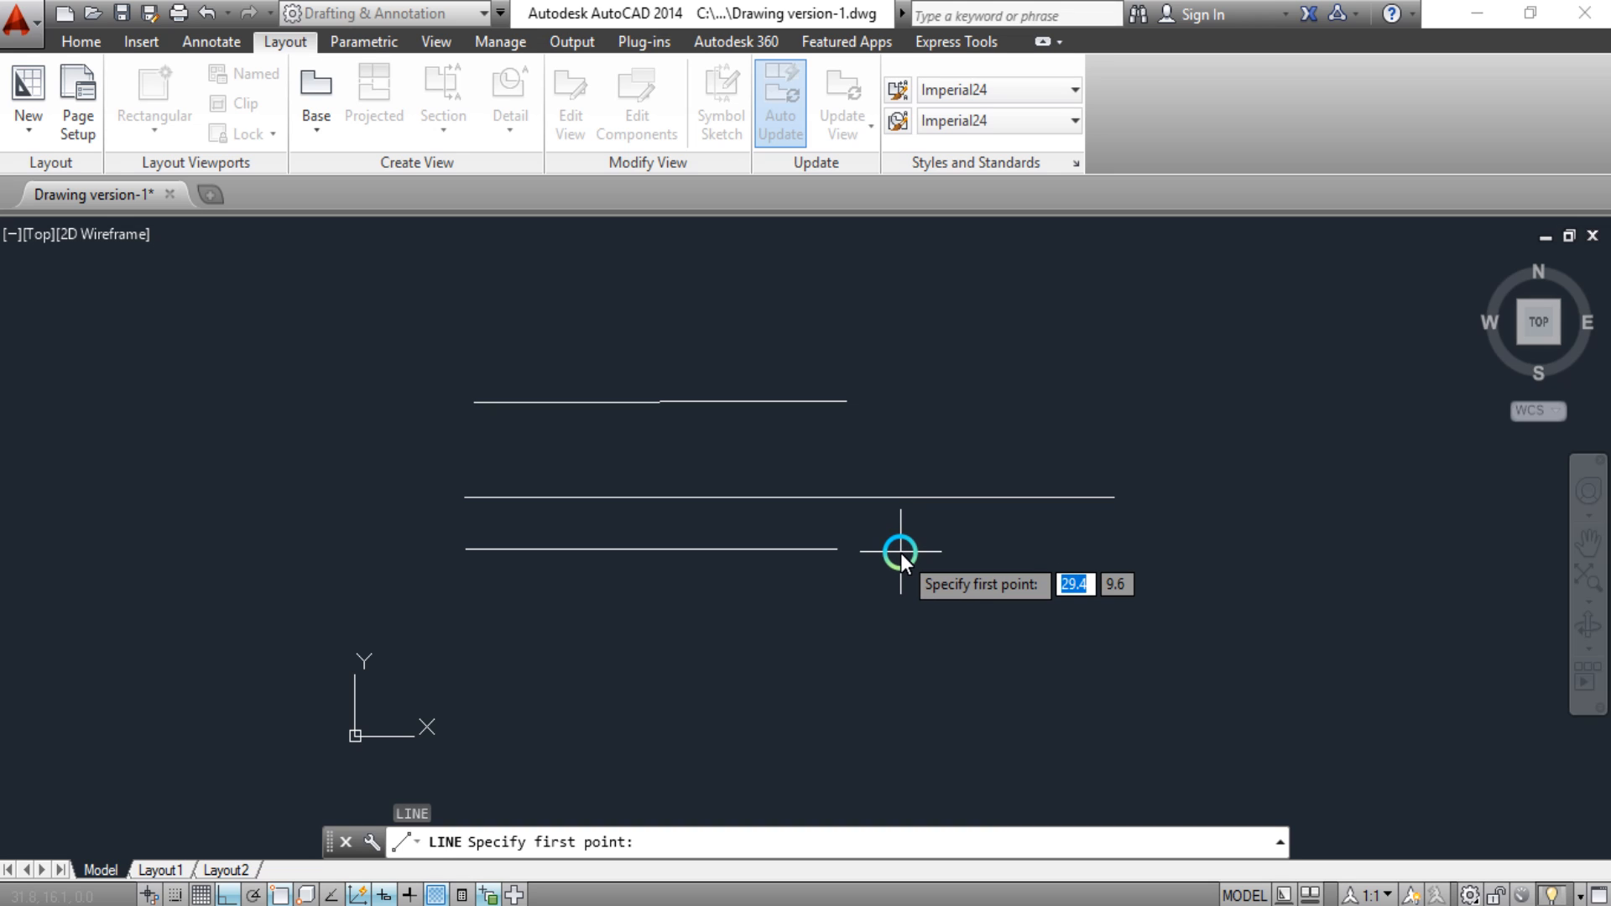
{"action": "left_click", "coordinate": [485, 663]}
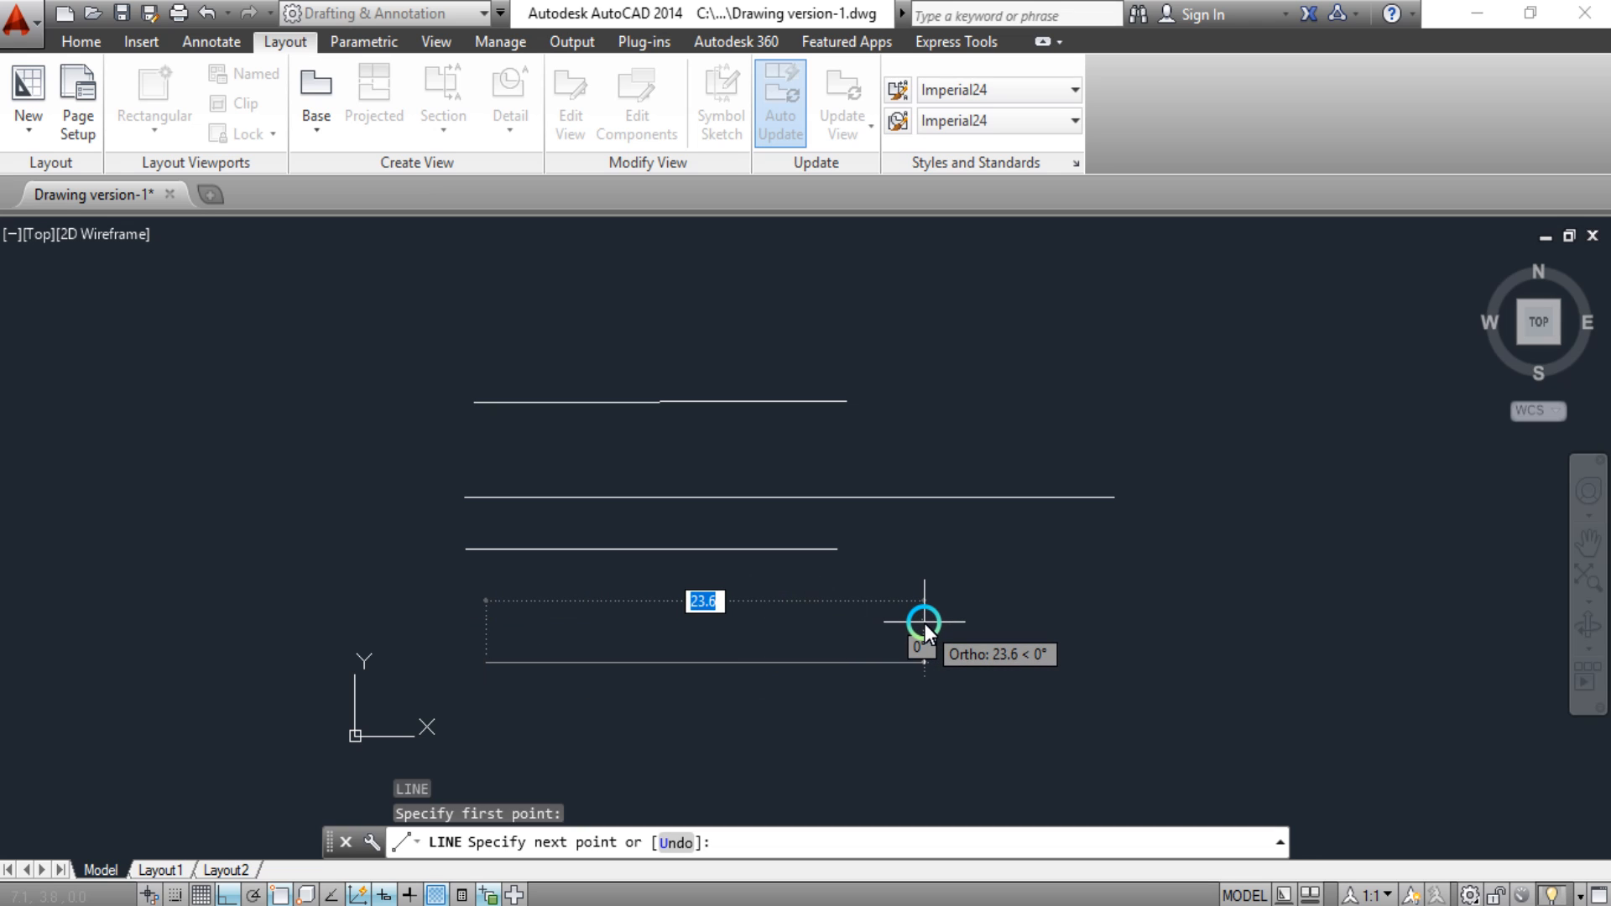
{"action": "type", "text": "20"}
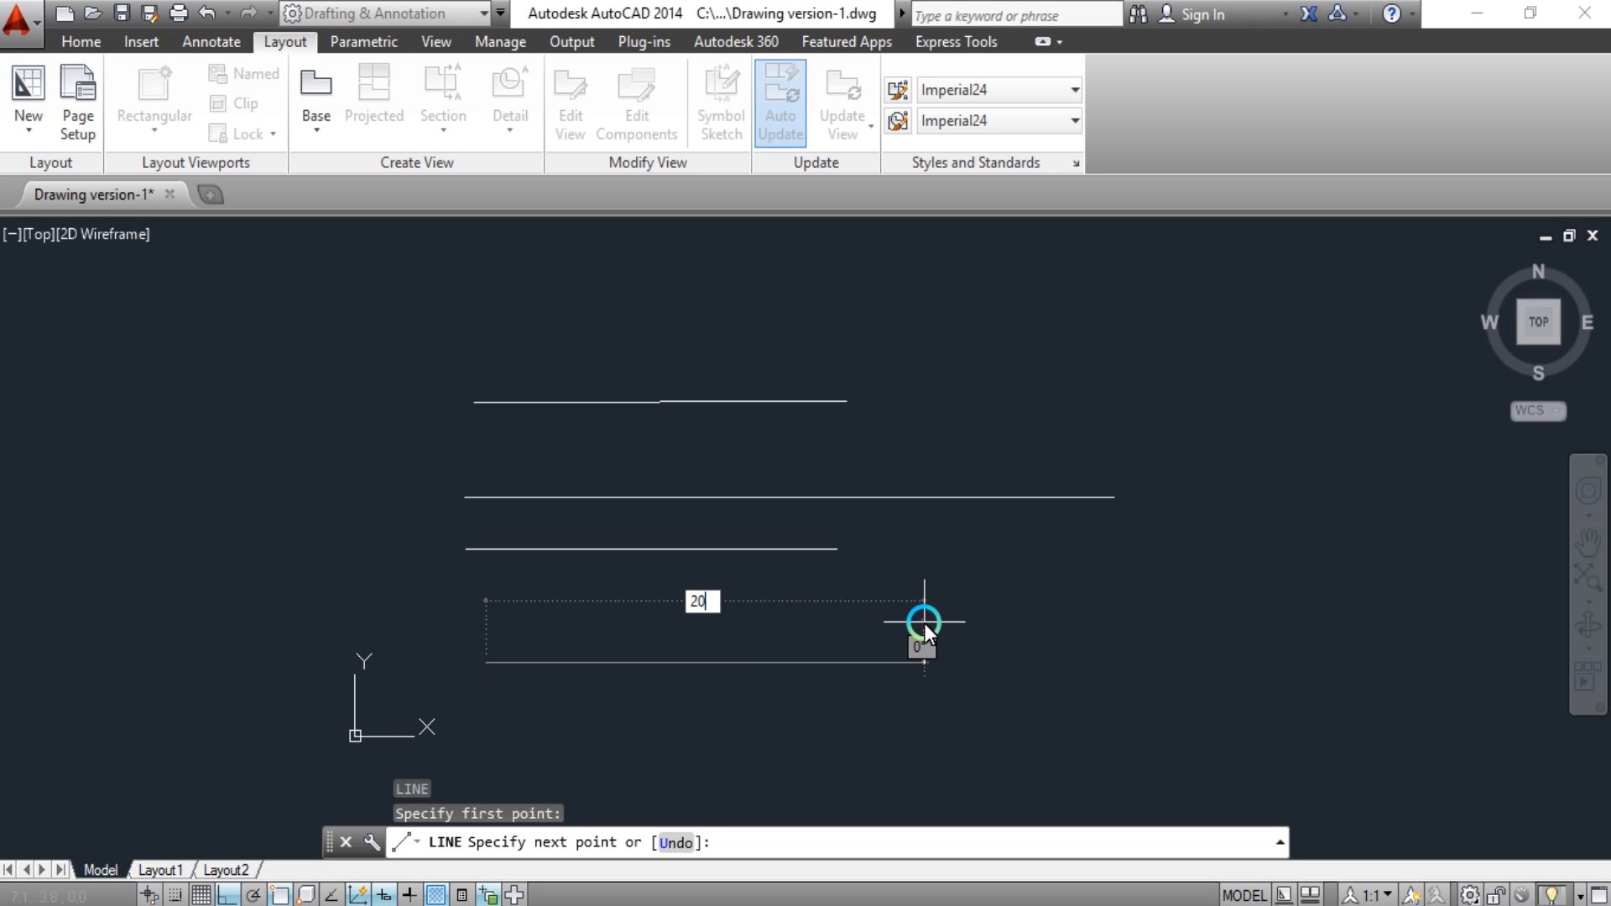
{"action": "key", "text": "Tab"}
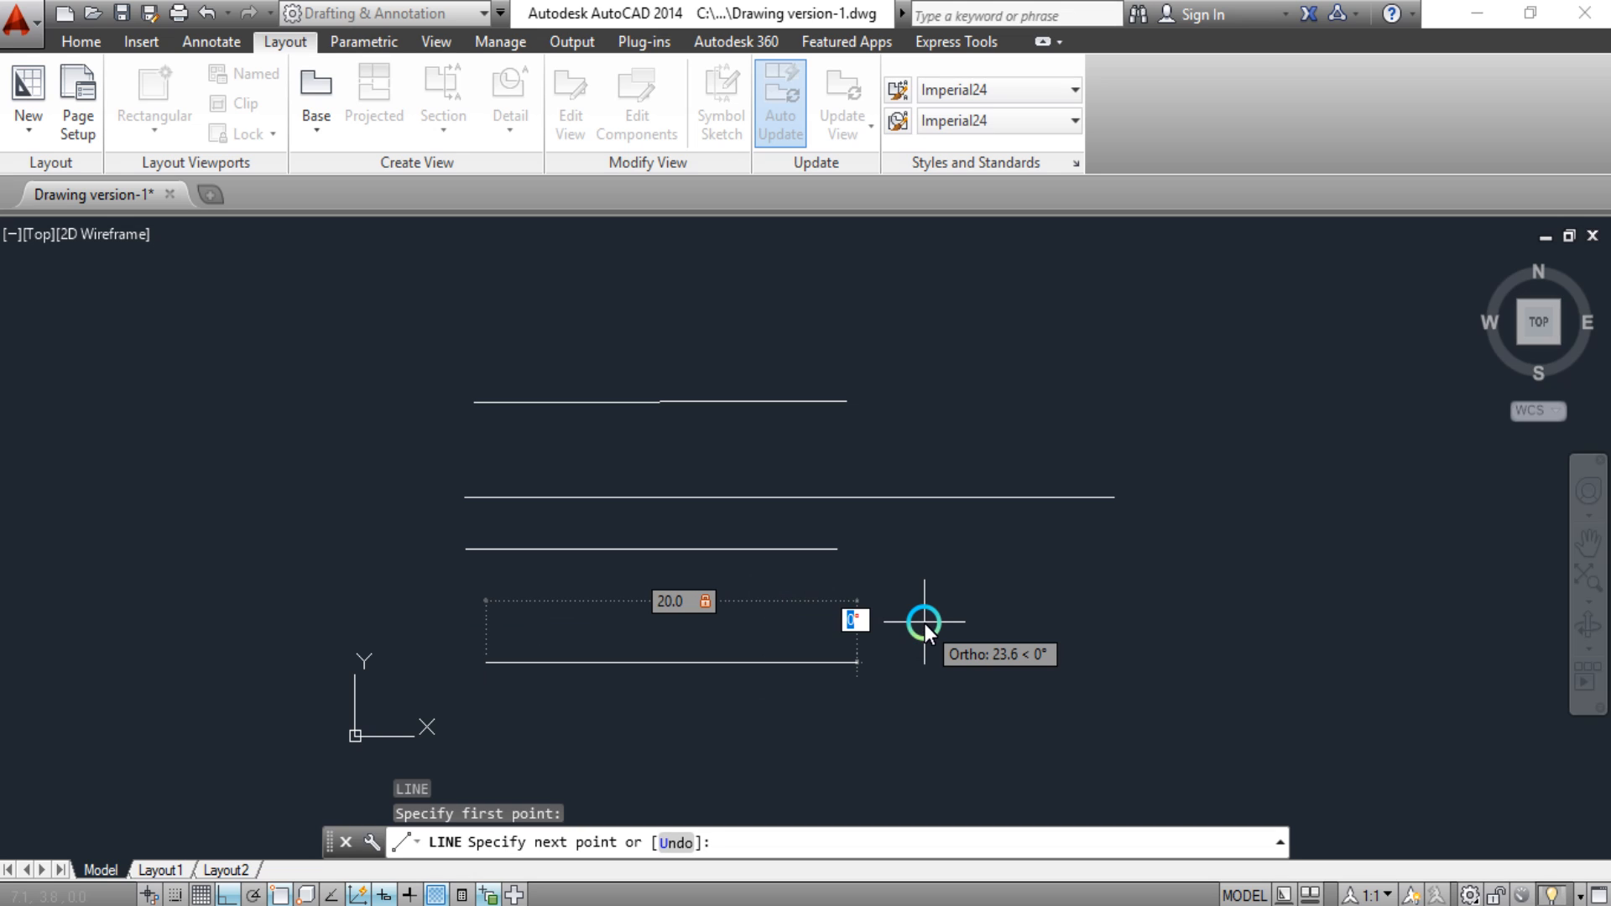
{"action": "type", "text": "45"}
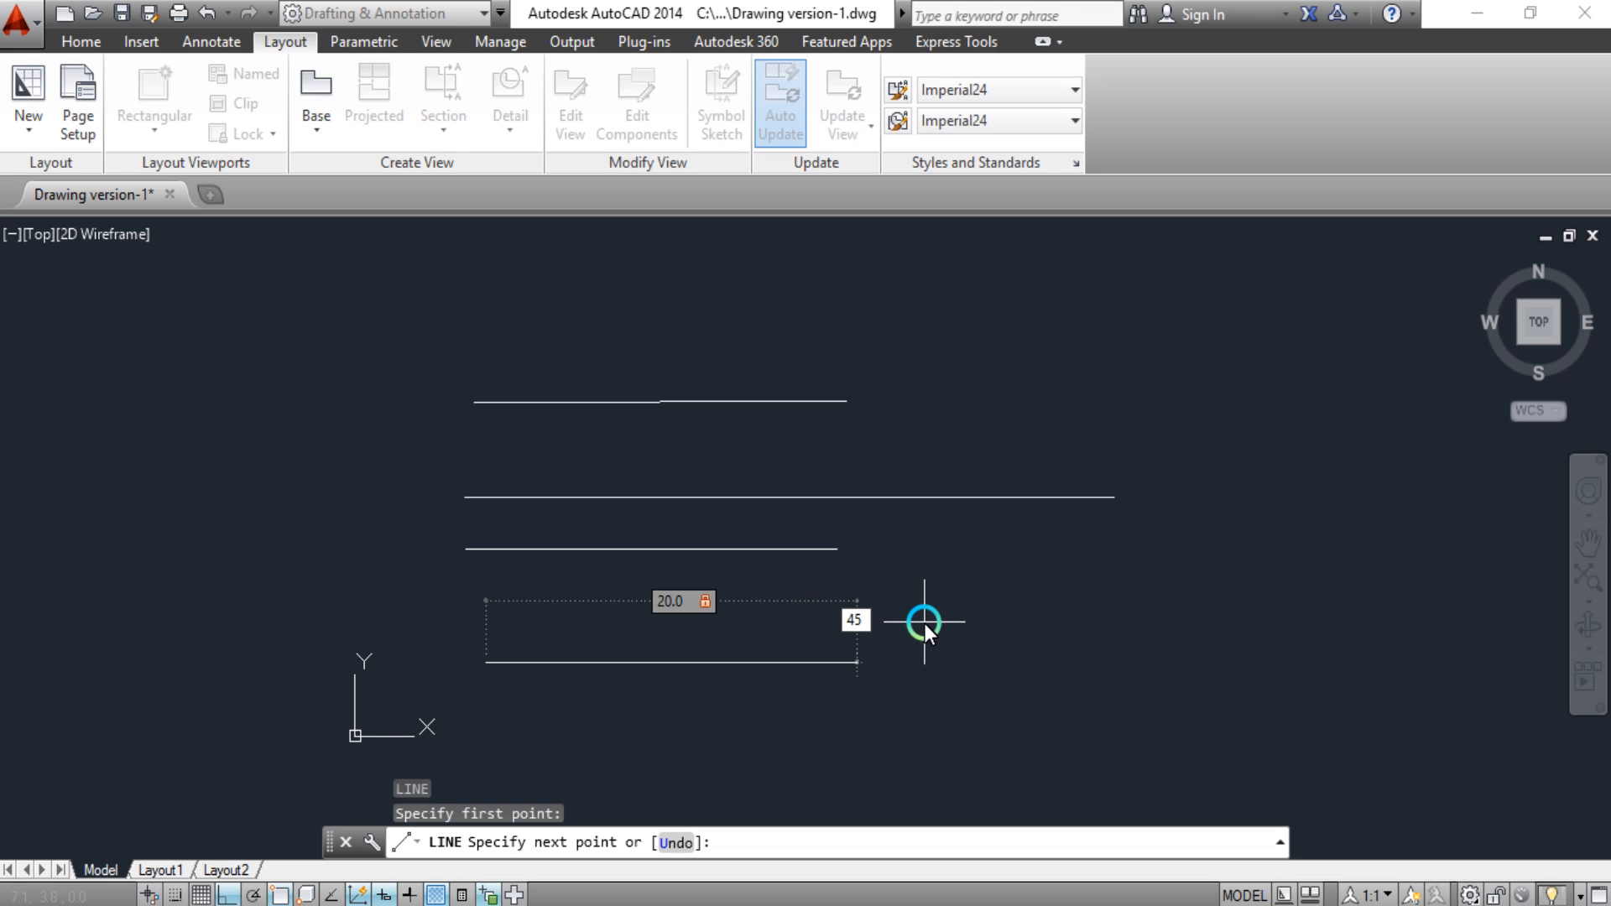
{"action": "key", "text": "Return"}
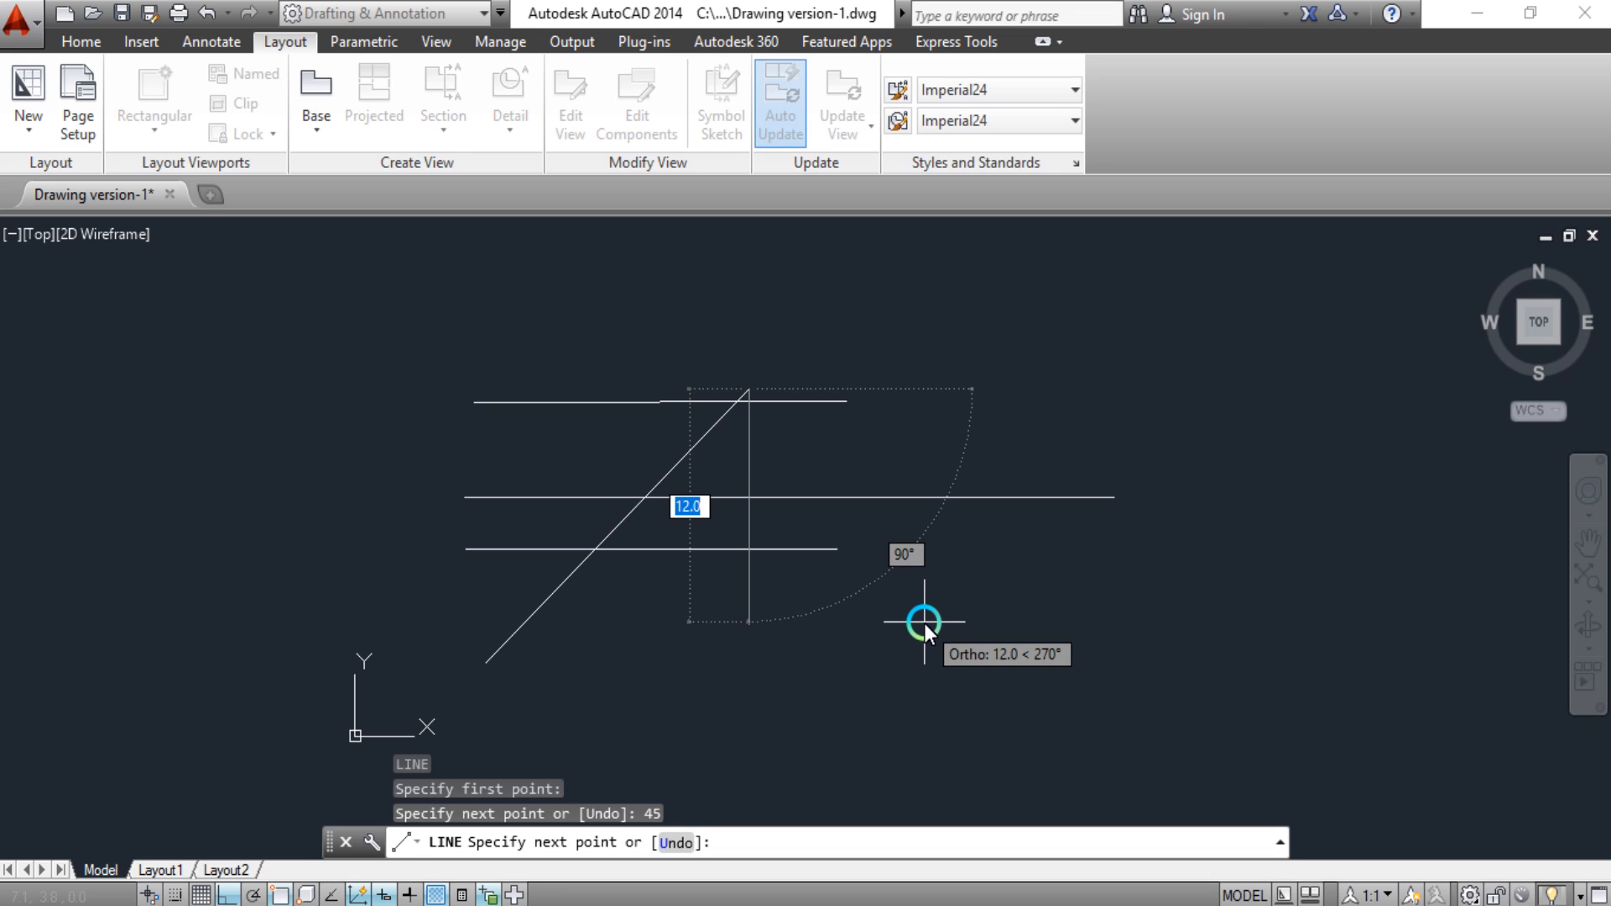
{"action": "key", "text": "Return"}
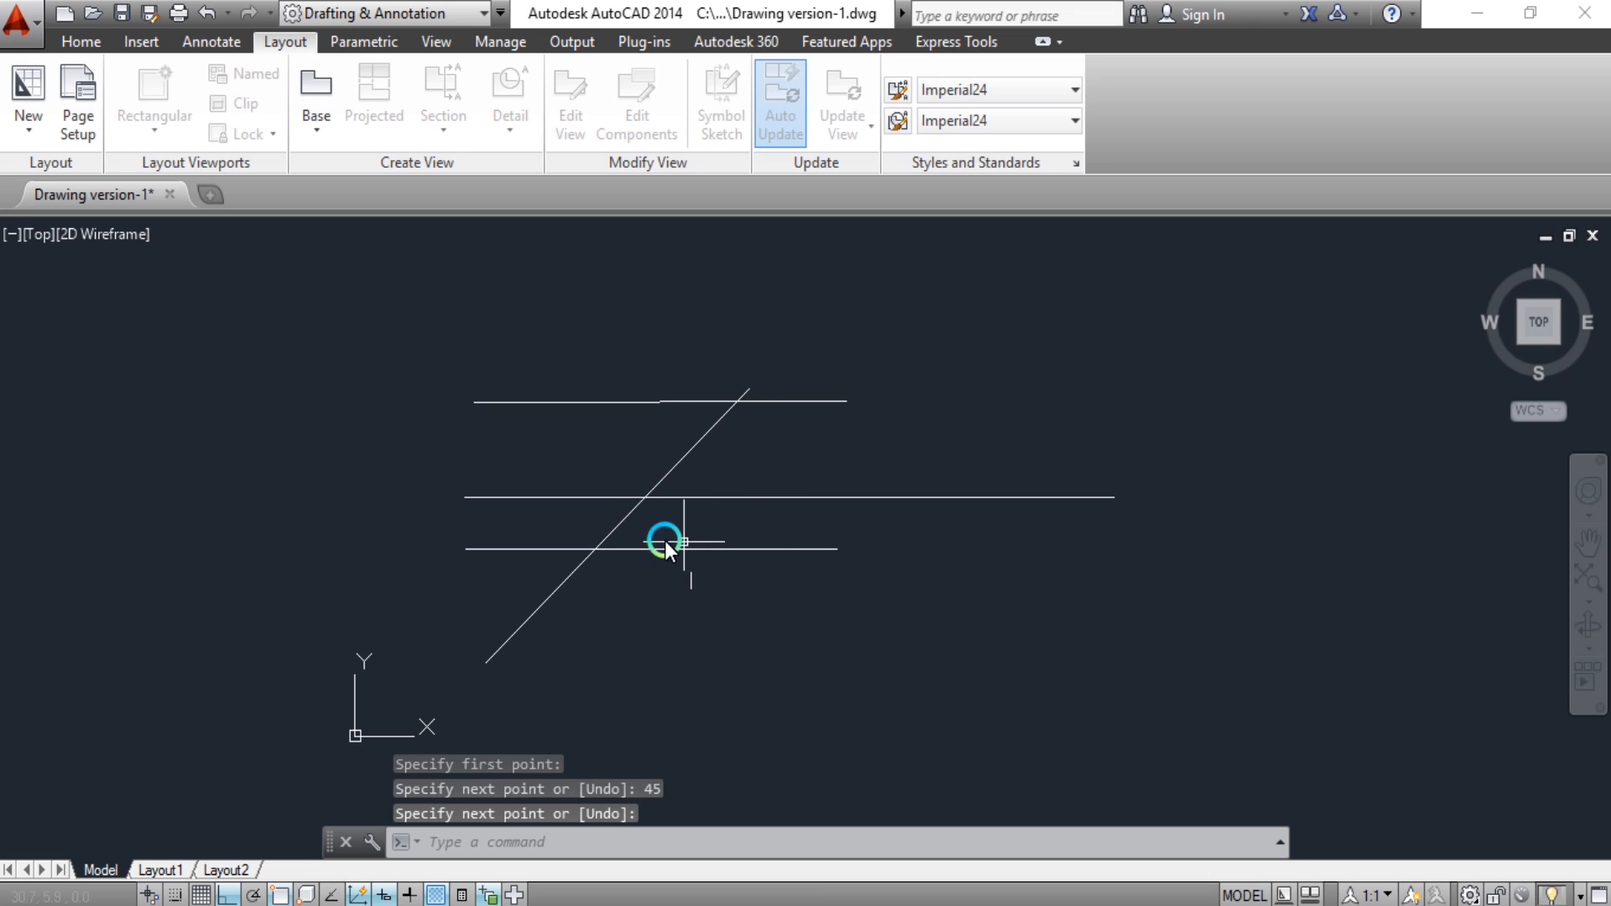
{"action": "left_click", "coordinate": [621, 517]}
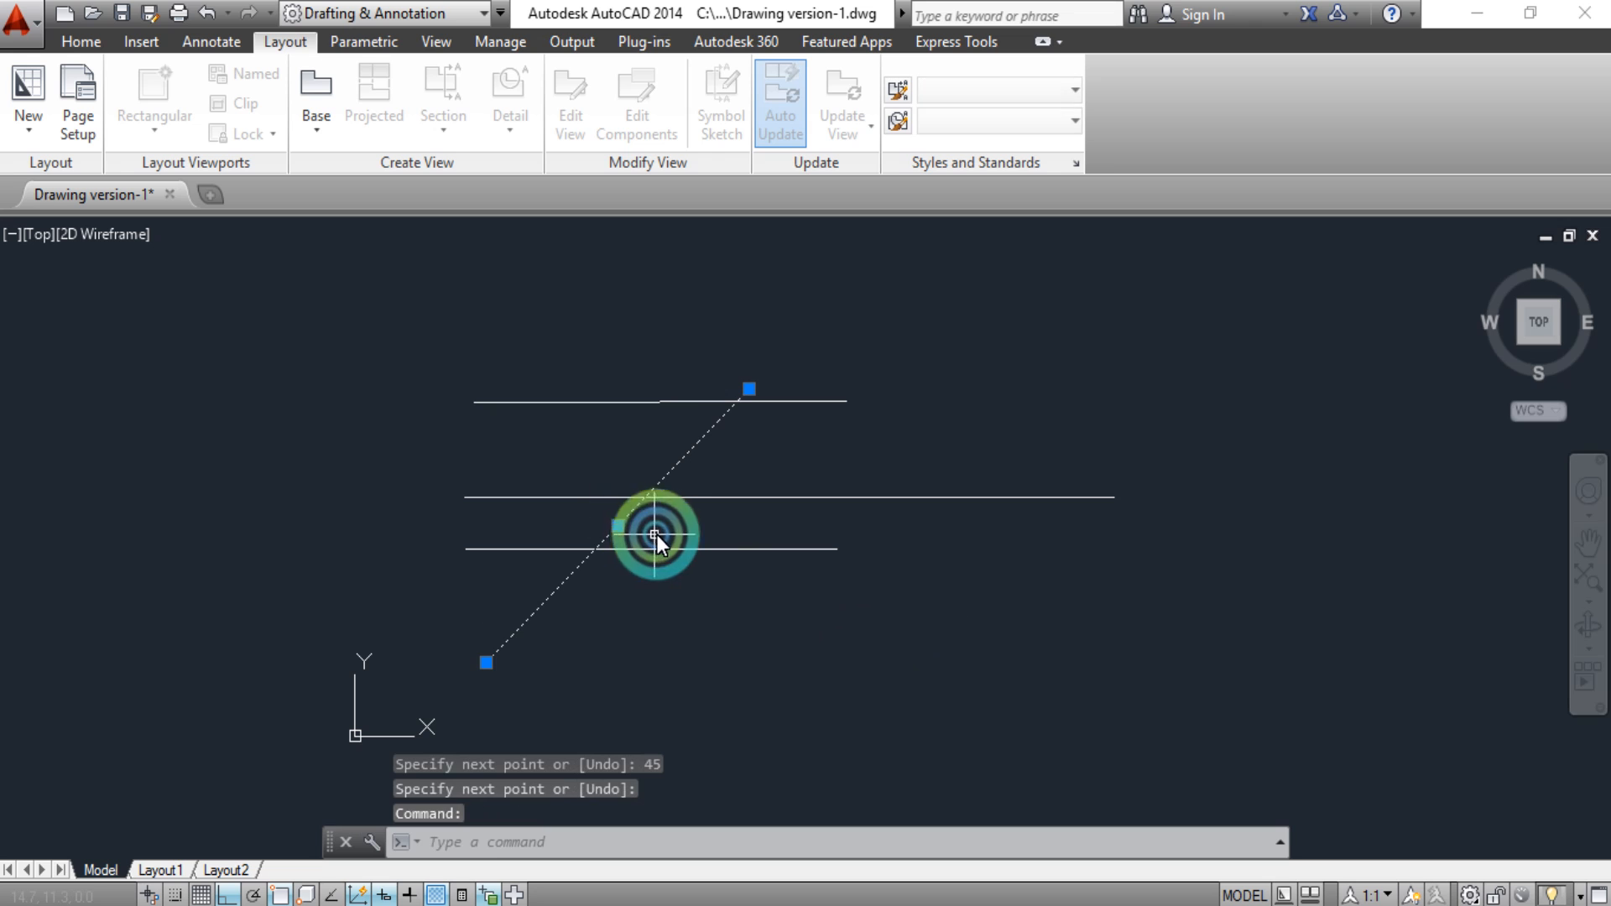
{"action": "key", "text": "Escape"}
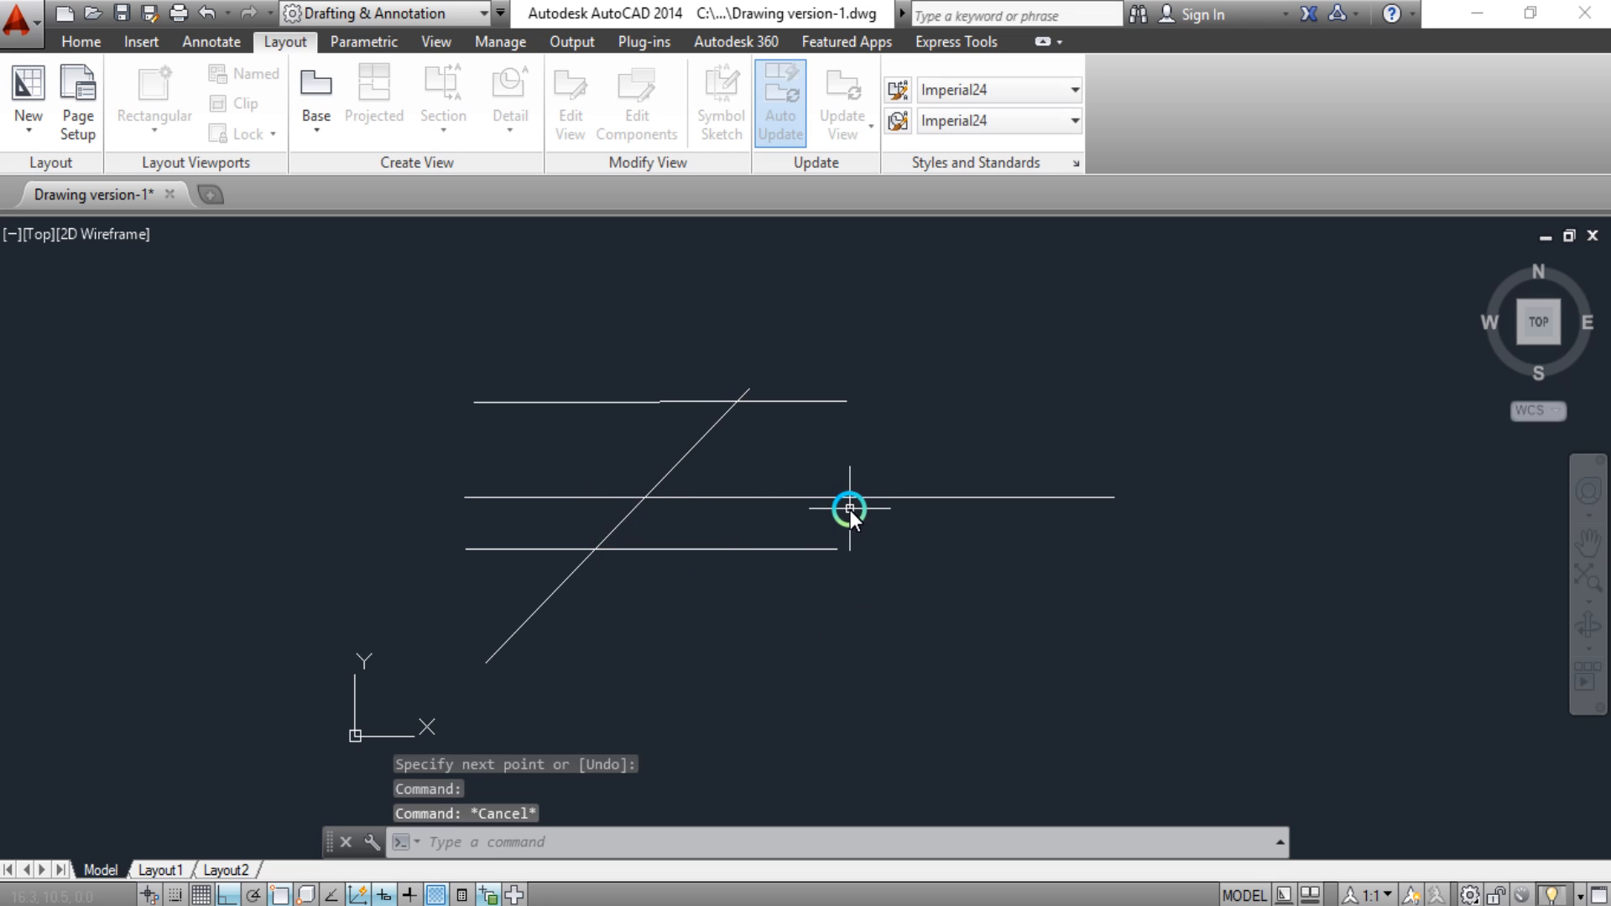
{"action": "middle_click_drag", "start_coordinate": [850, 510], "coordinate": [789, 518]}
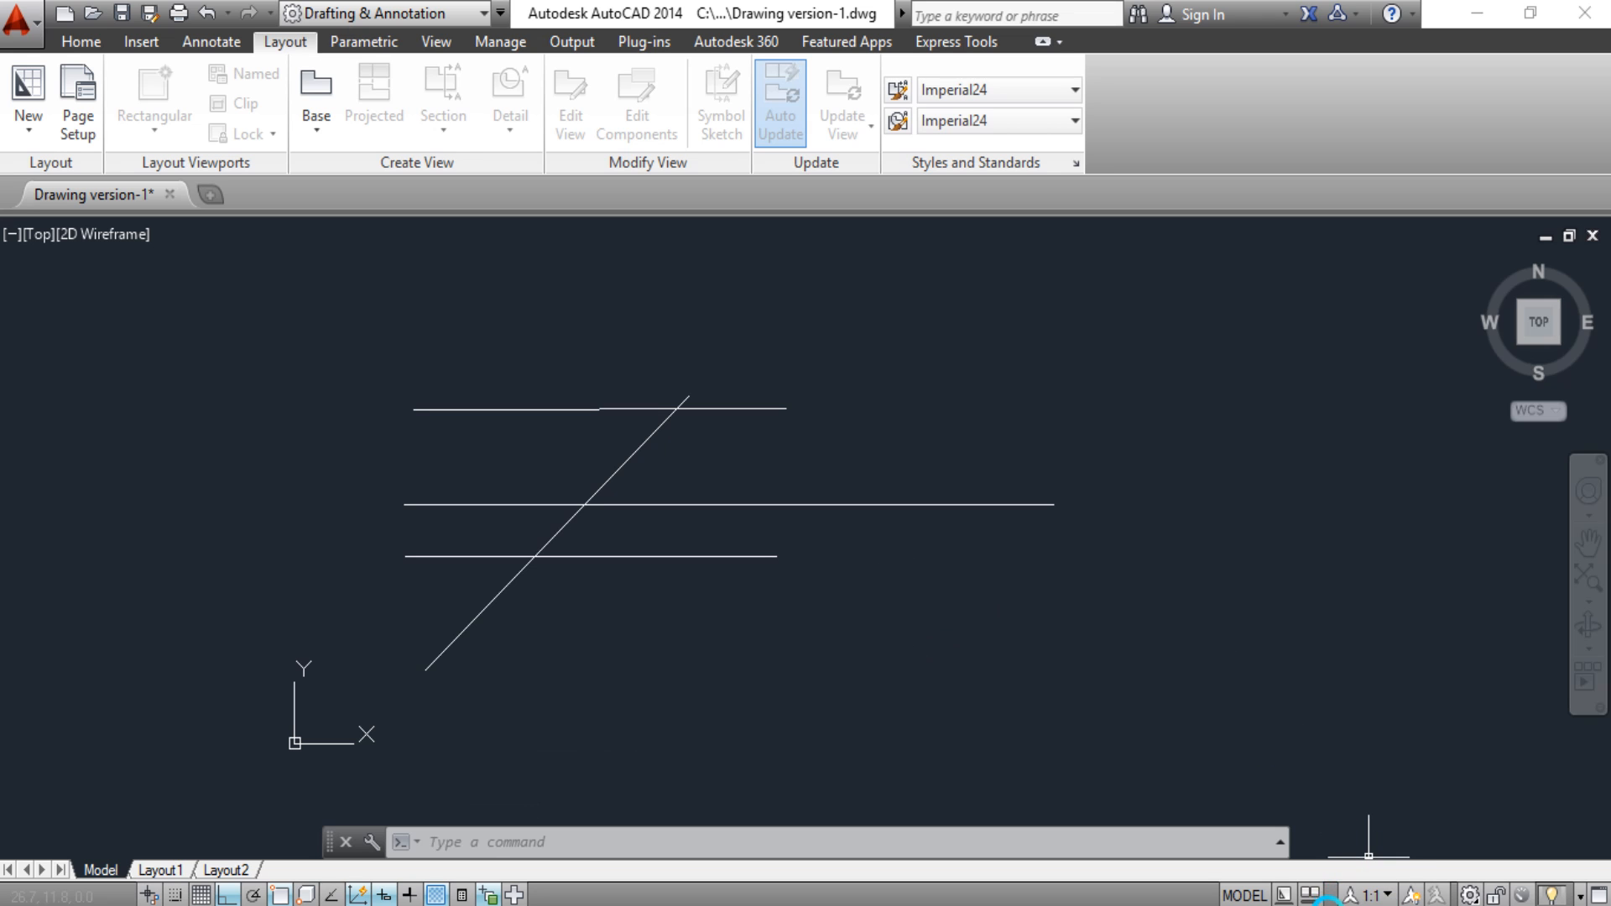
{"action": "left_click", "coordinate": [1363, 899]}
{"action": "left_click", "coordinate": [1385, 884]}
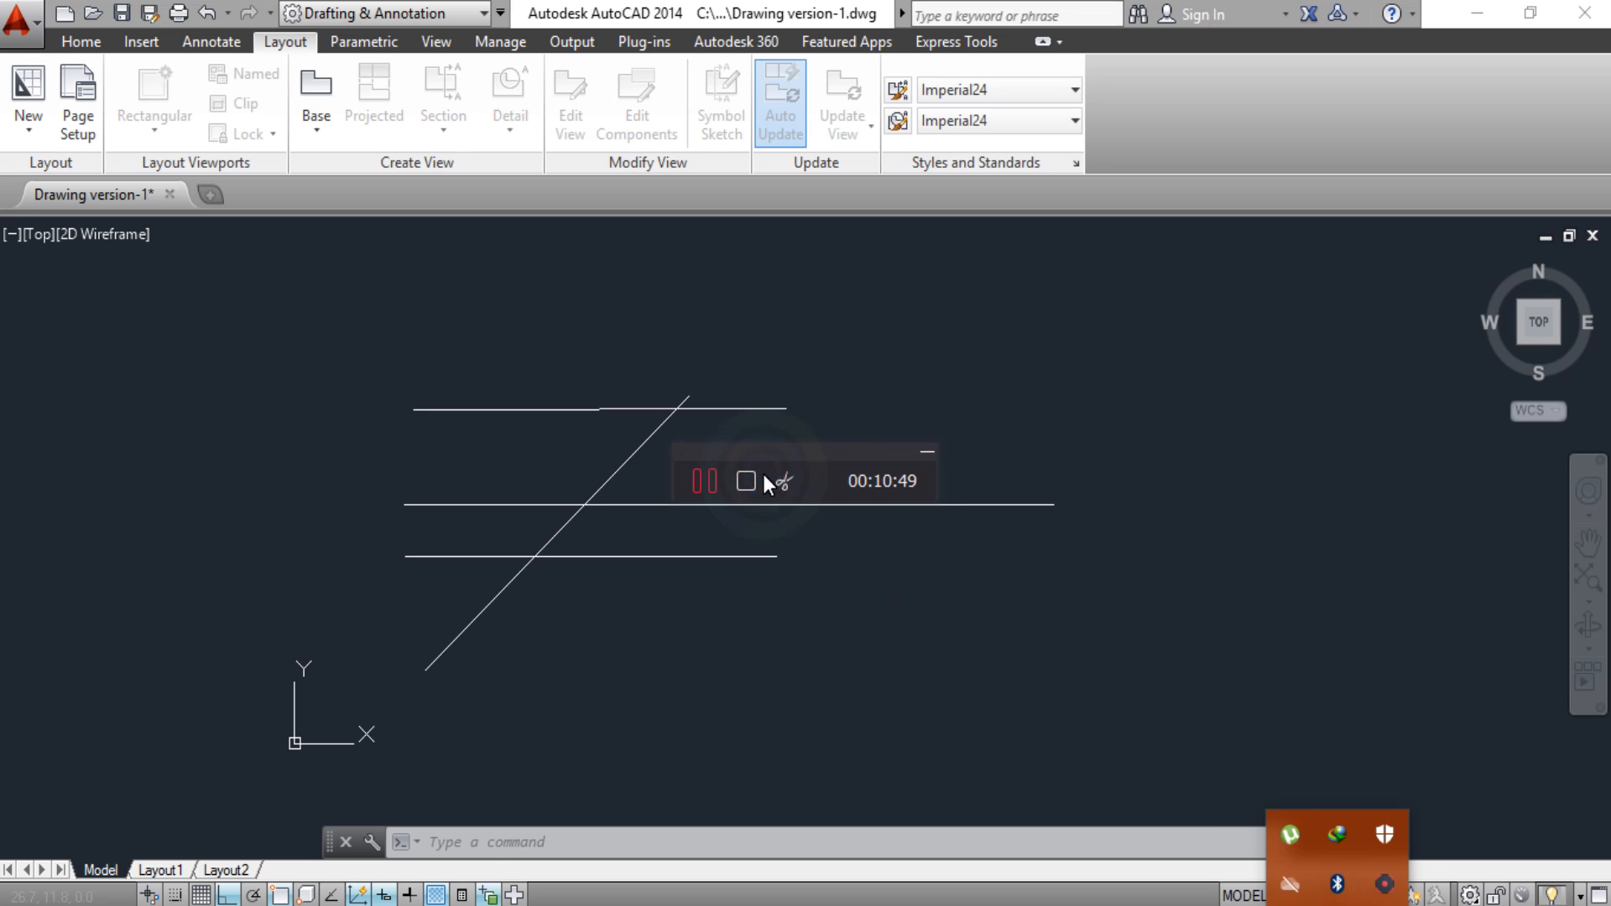